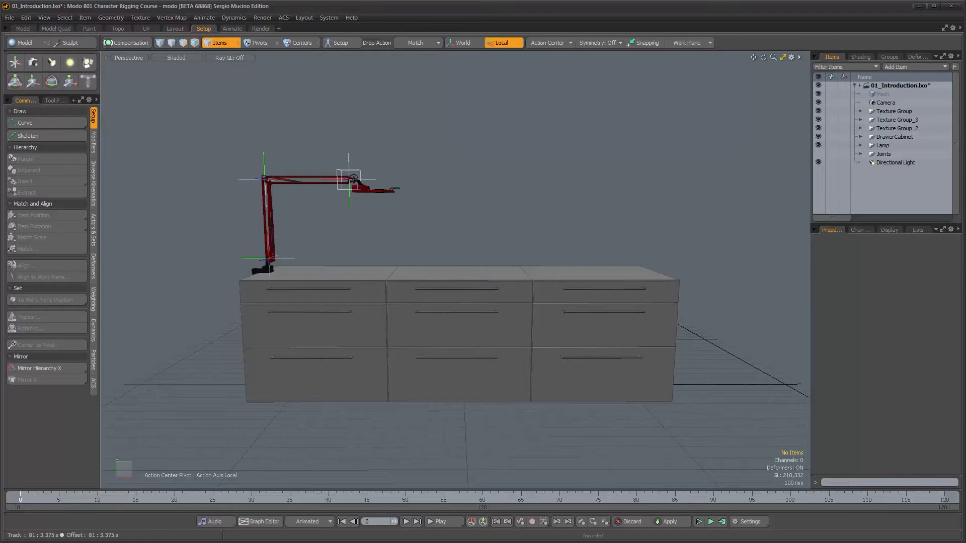
Step: Hide the DrawerCabinet and Lamp items in the scene and show the Joints item
click(818, 136)
click(818, 145)
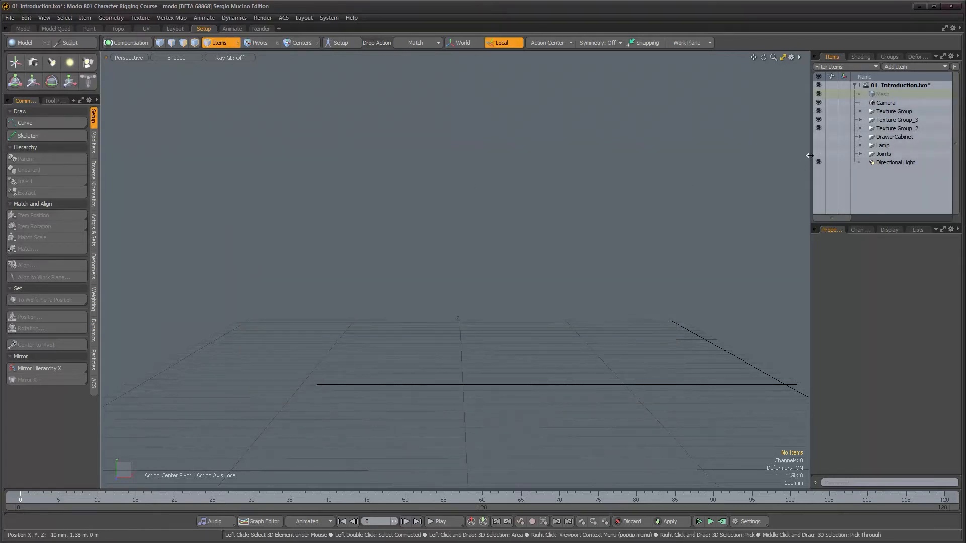
click(818, 153)
alt+drag(671, 260, 513, 273)
Step: Select the whole joint chain from its root joint, examine each joint's axis orientation, and clear the selection
click(644, 216)
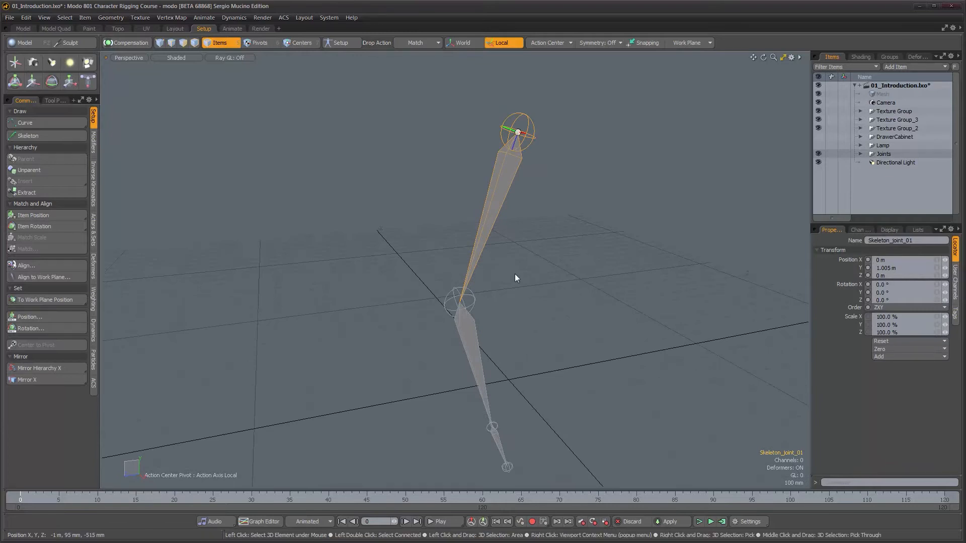
double_click(524, 148)
alt+drag(544, 206, 576, 266)
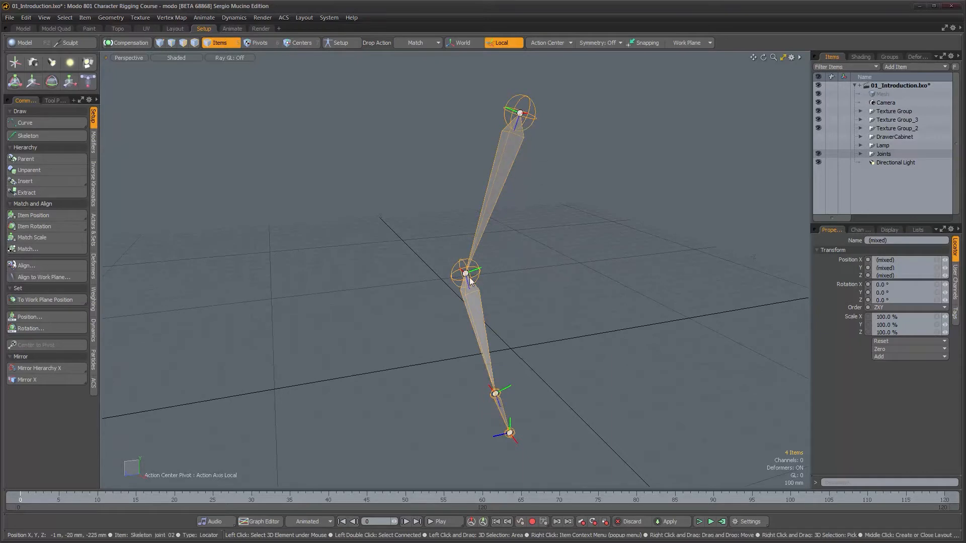
alt+drag(508, 413, 461, 401)
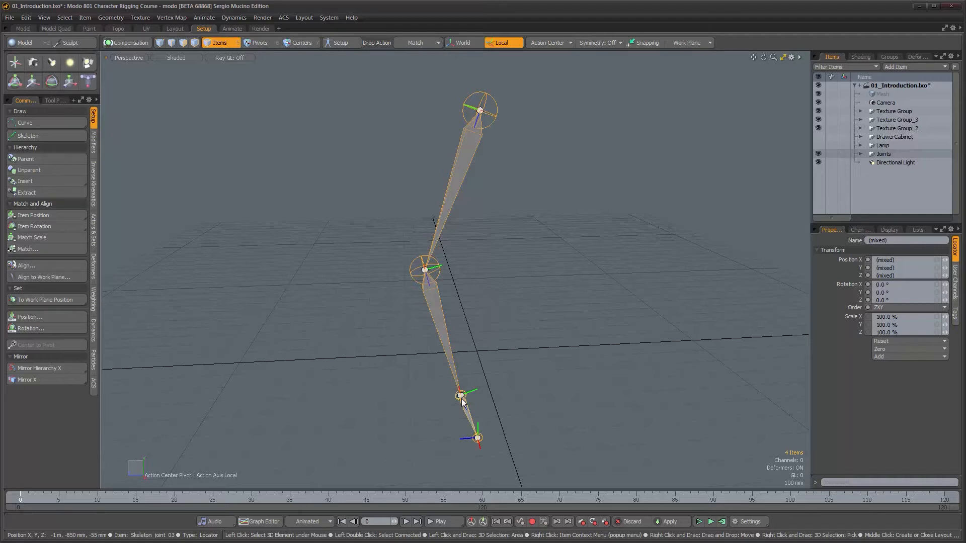
click(518, 200)
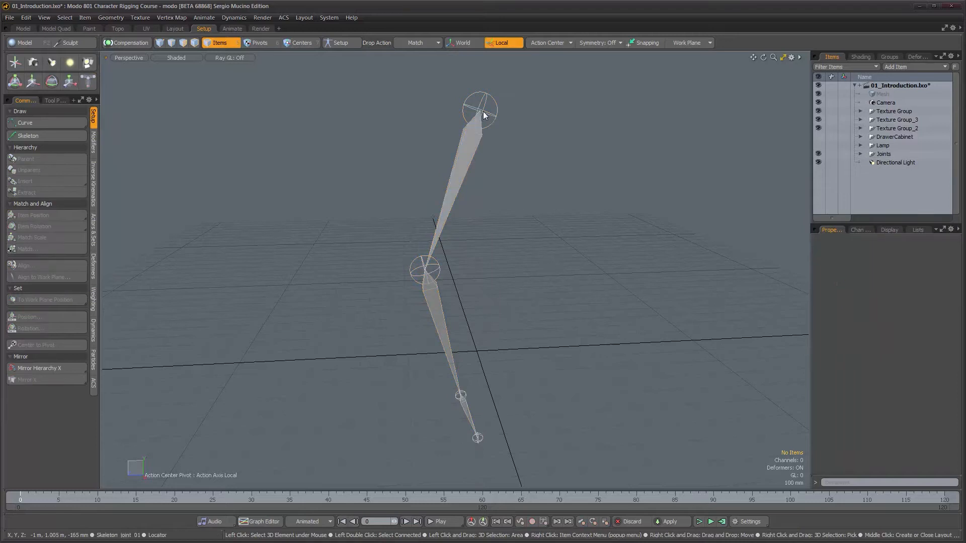
Step: Try moving the middle joint, Skeleton_joint_02, and undo the move
click(437, 270)
key(w)
drag(487, 302, 418, 306)
key(ctrl+z)
alt+drag(476, 306, 476, 306)
key(space)
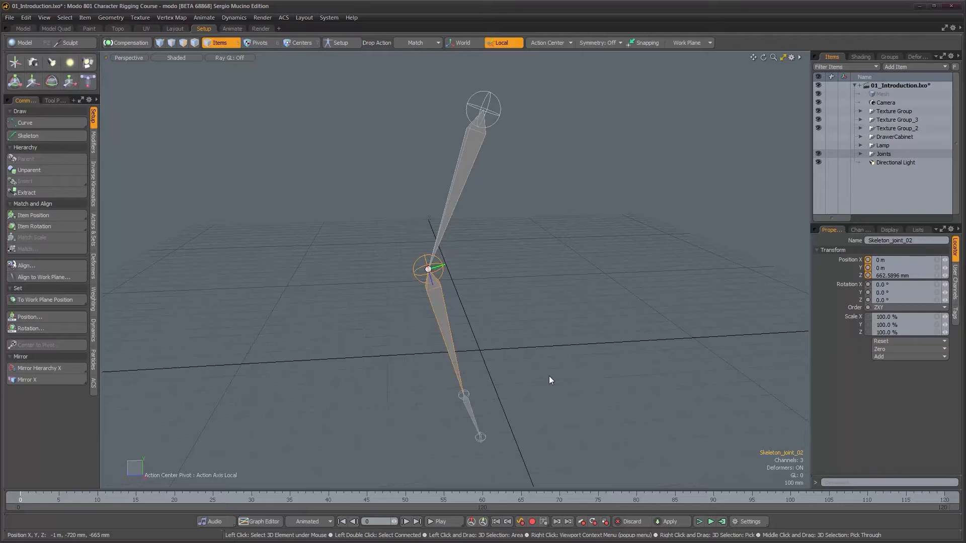
Step: Examine the position and rotation values of the top, middle and lower joints, including the middle joint's Z position
alt+drag(561, 308, 543, 301)
mouse_move(519, 243)
alt+mouse_down()
mouse_move(526, 258)
mouse_move(515, 245)
alt+mouse_up()
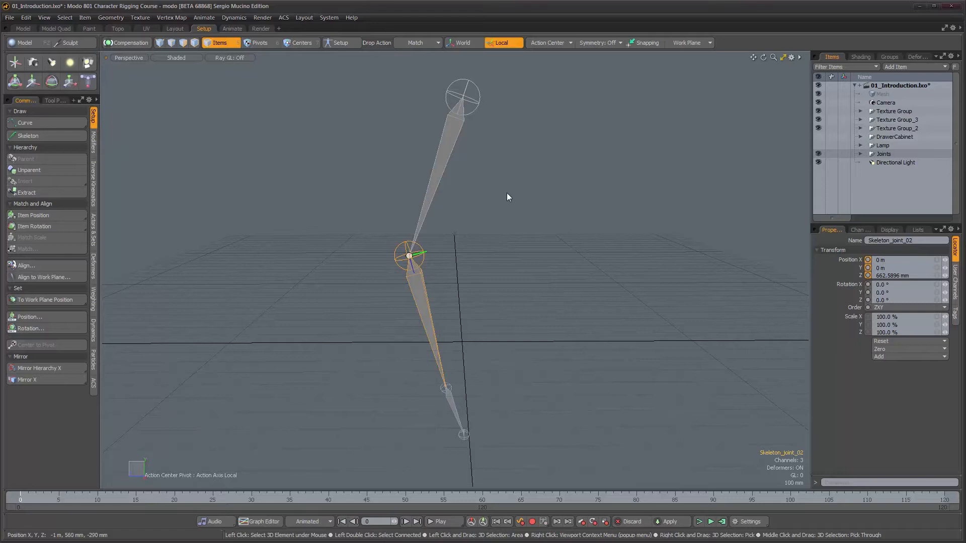
click(472, 112)
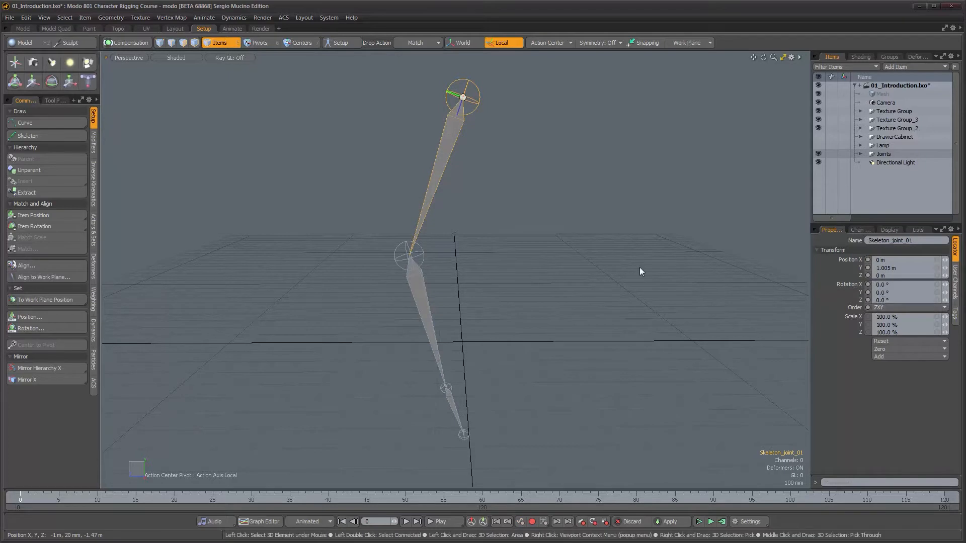
click(422, 258)
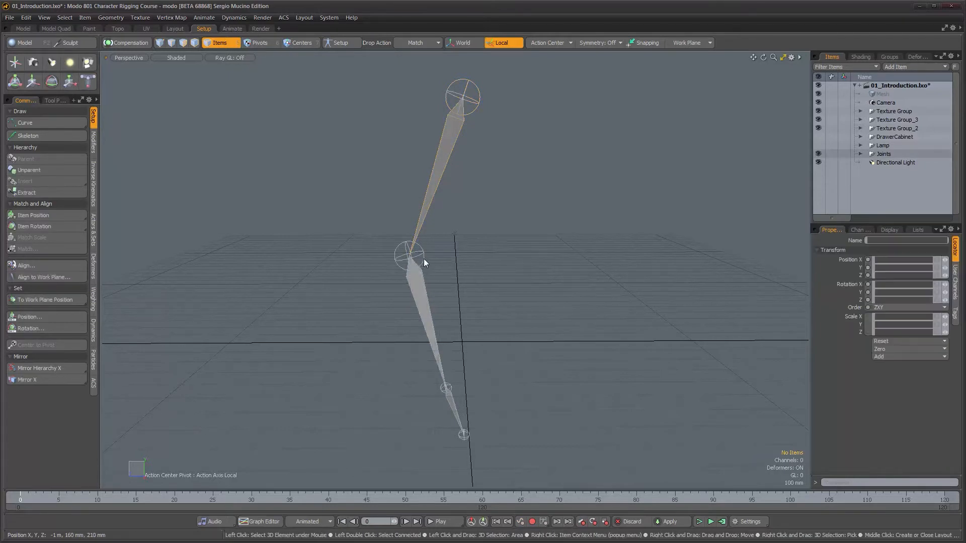
click(446, 388)
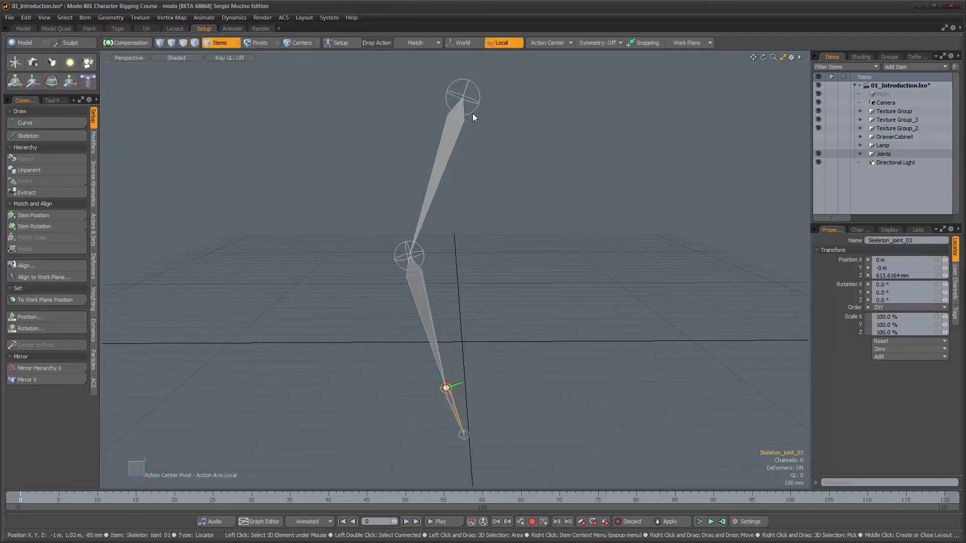
click(421, 262)
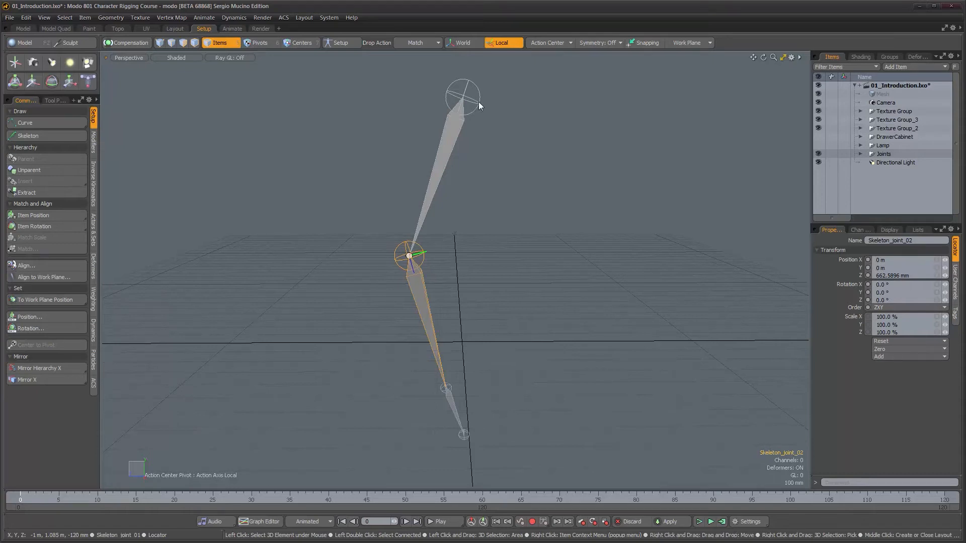
click(911, 278)
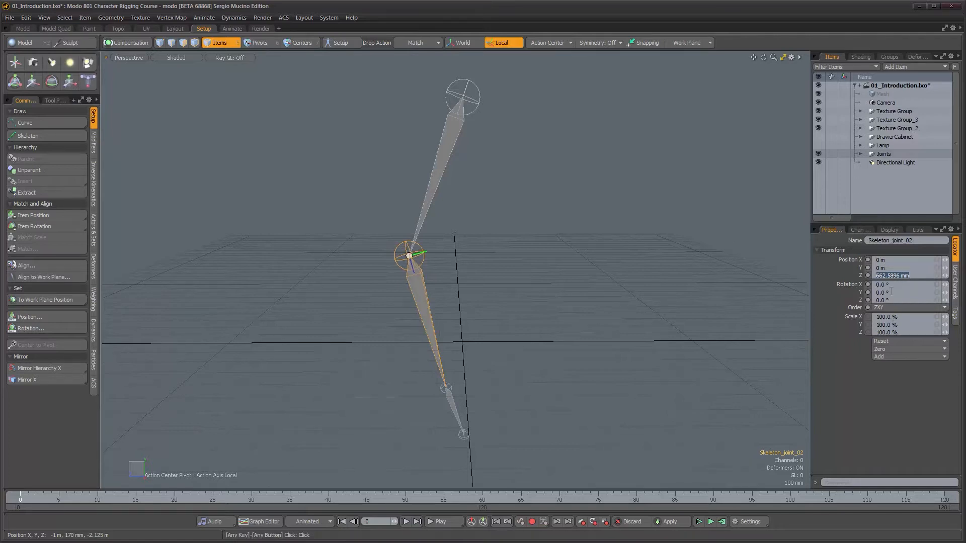
Step: Rotate the middle joint about its X axis to about -81.2° so that its child joints follow
mouse_move(459, 292)
alt+mouse_down()
mouse_move(528, 206)
mouse_move(524, 182)
alt+mouse_up()
key(e)
key(ctrl+z)
alt+drag(194, 218, 200, 200)
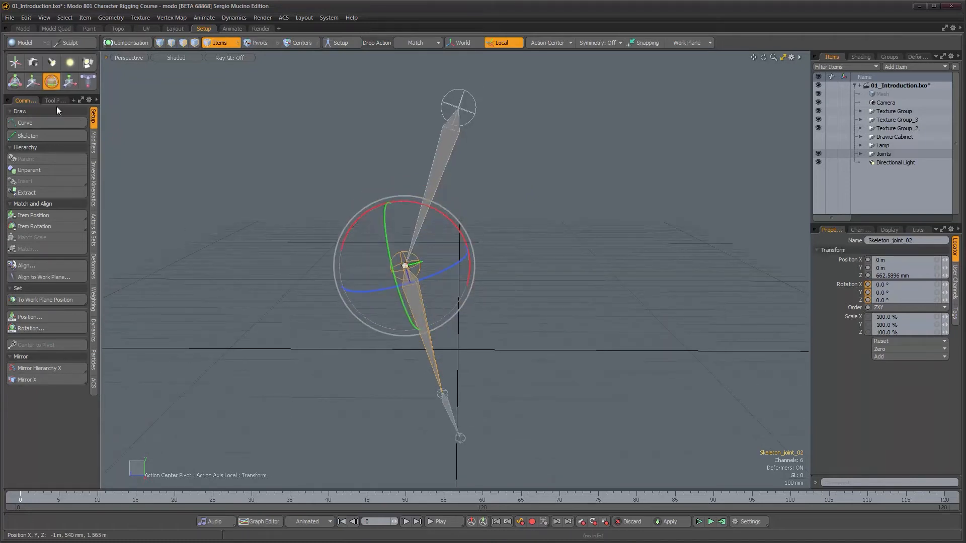
key(F2)
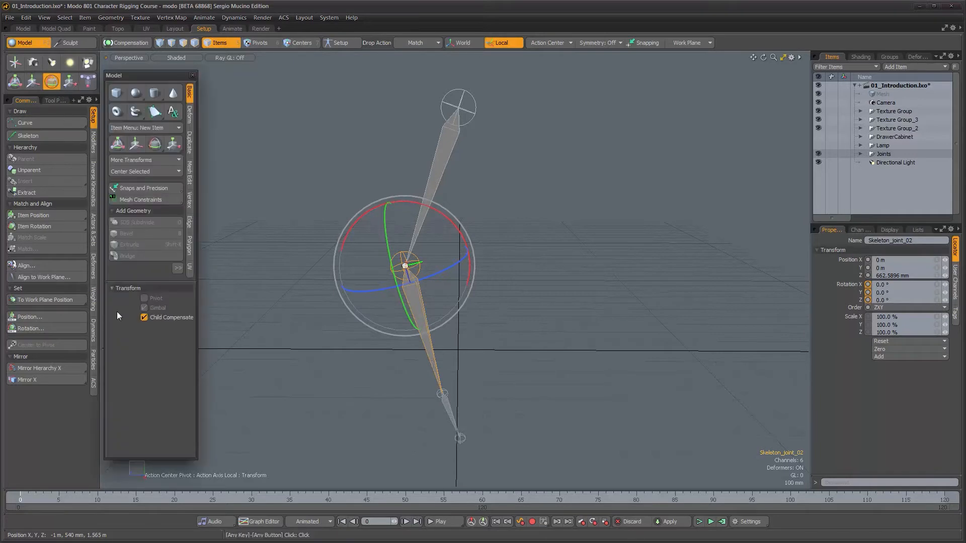
click(192, 75)
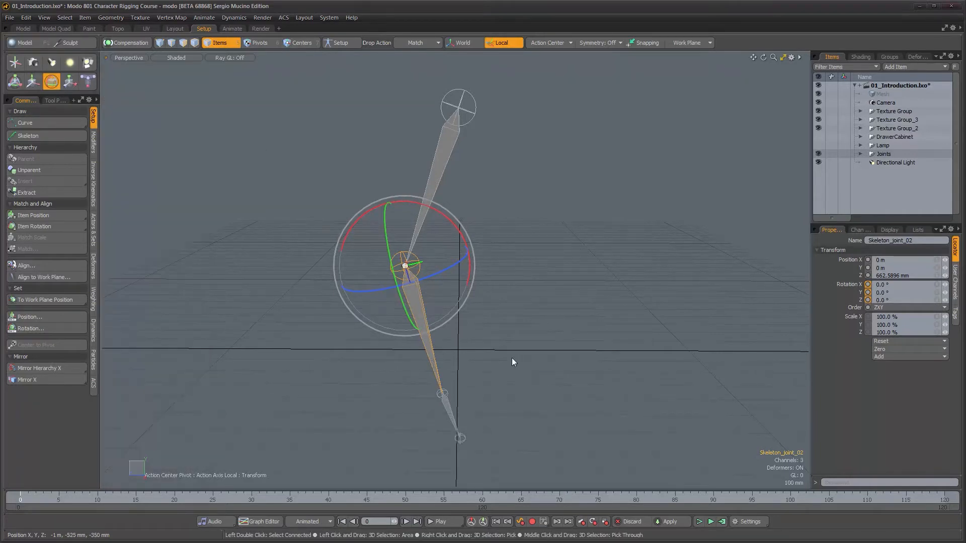
drag(466, 236, 368, 188)
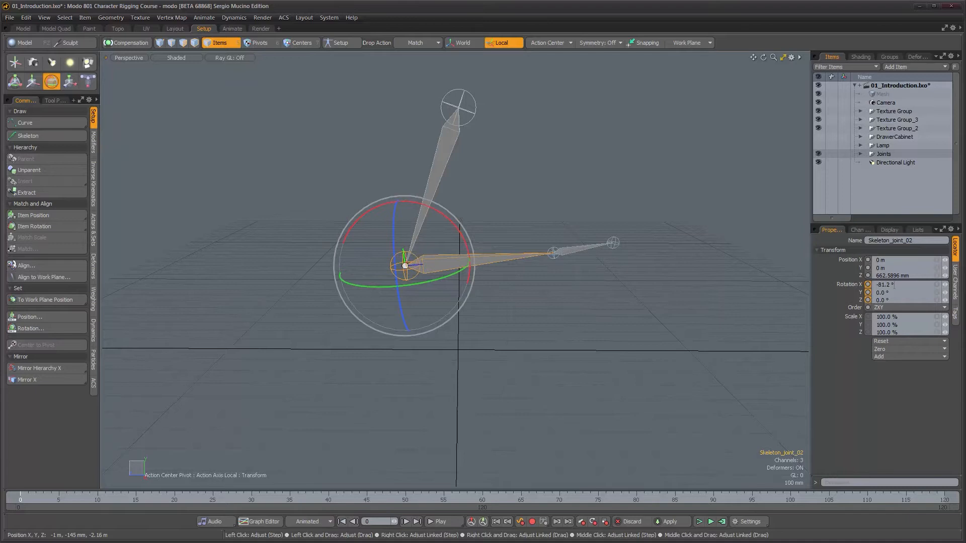
Step: Set the middle joint's X rotation to 0
alt+drag(543, 261, 583, 272)
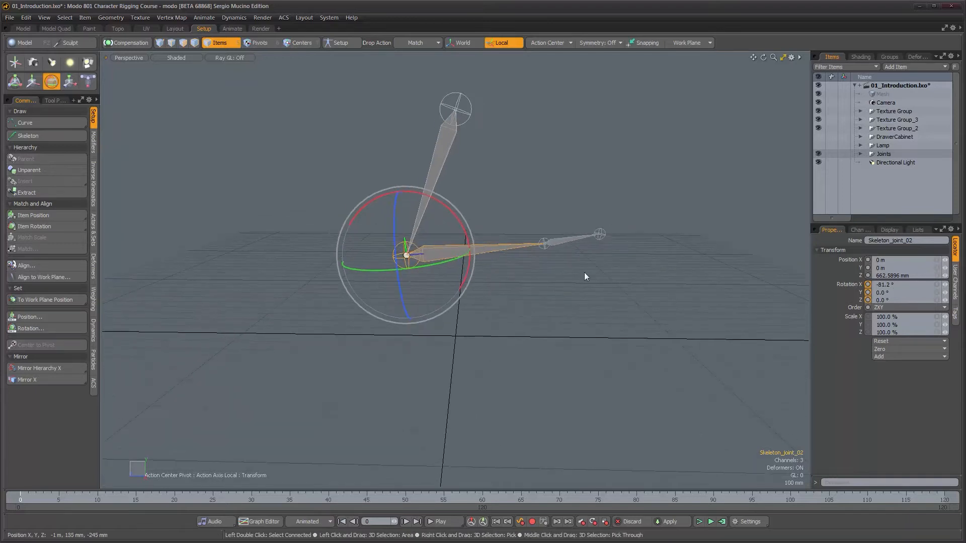
click(900, 284)
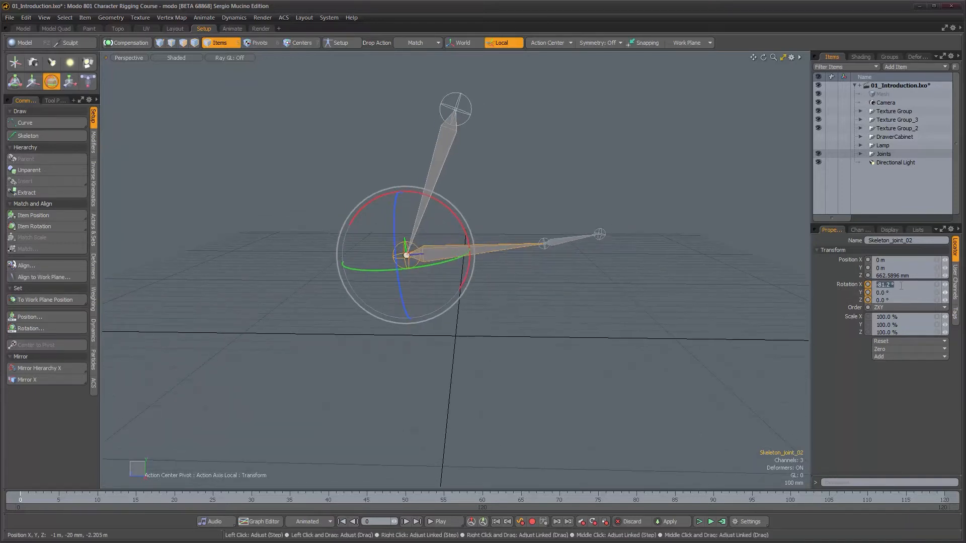
text(0)
key(Return)
alt+drag(491, 203, 468, 201)
key(space)
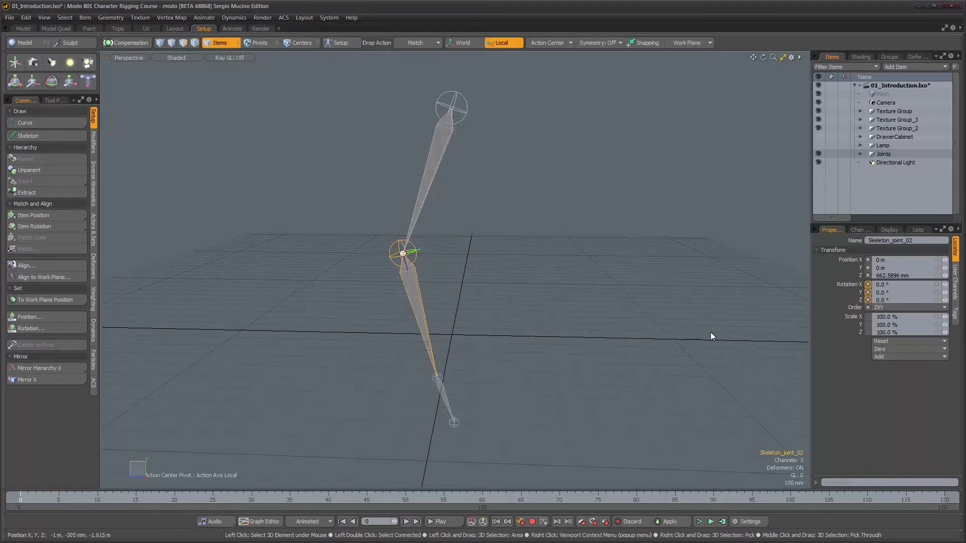
Step: Examine the middle joint's channels, comparing its setup rotation with its editable rotation, and return to its transform properties
click(858, 231)
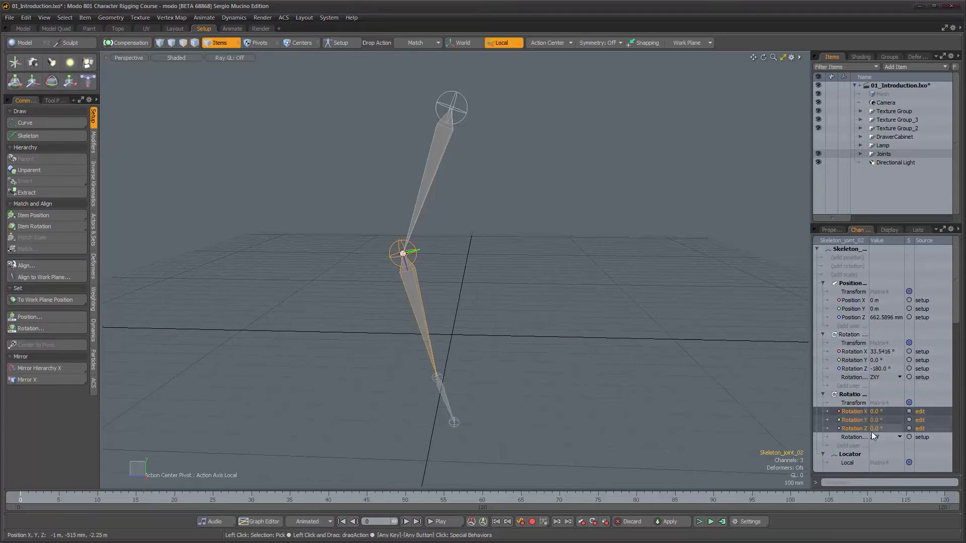
click(891, 352)
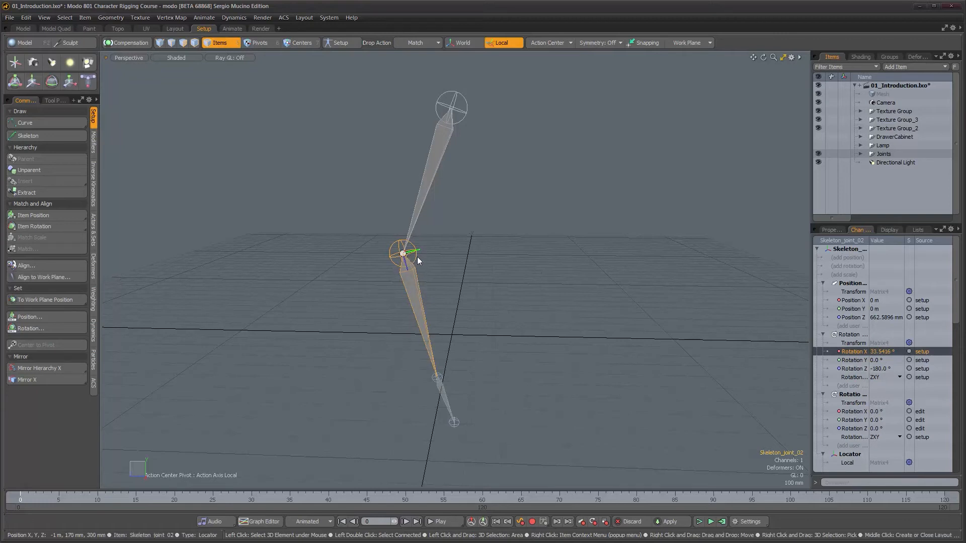
alt+drag(421, 255, 419, 278)
alt+right_drag(419, 278, 416, 157)
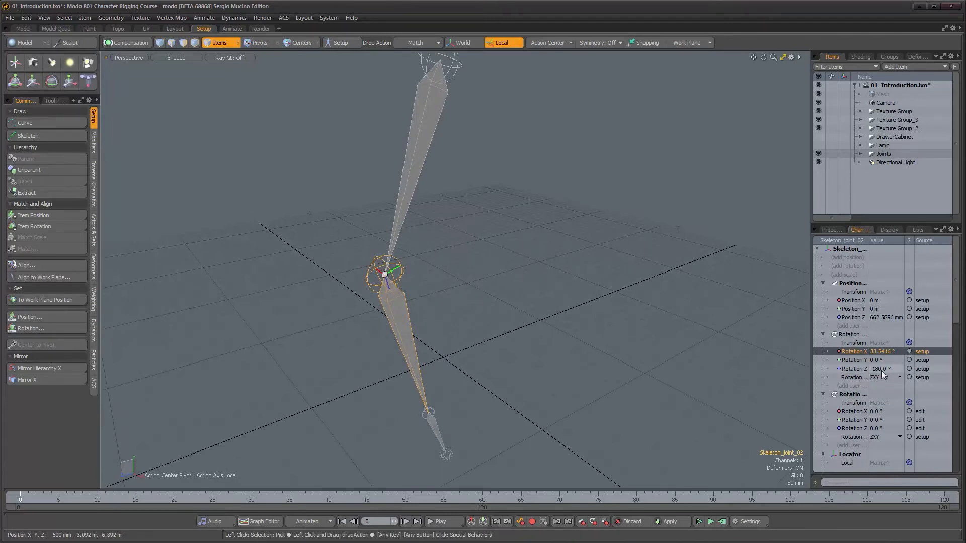
alt+drag(579, 347, 411, 332)
alt+right_drag(411, 332, 392, 329)
alt+drag(392, 330, 442, 327)
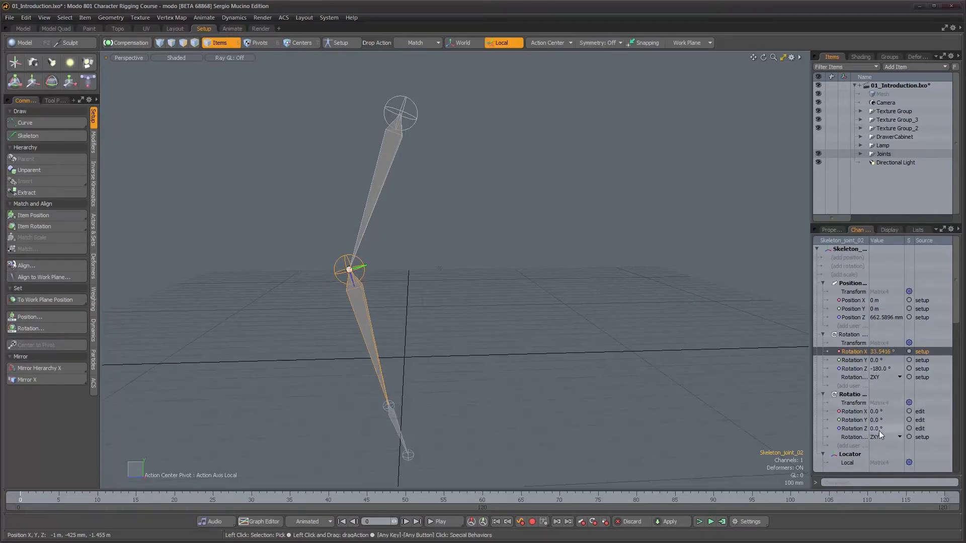
alt+drag(557, 329, 558, 330)
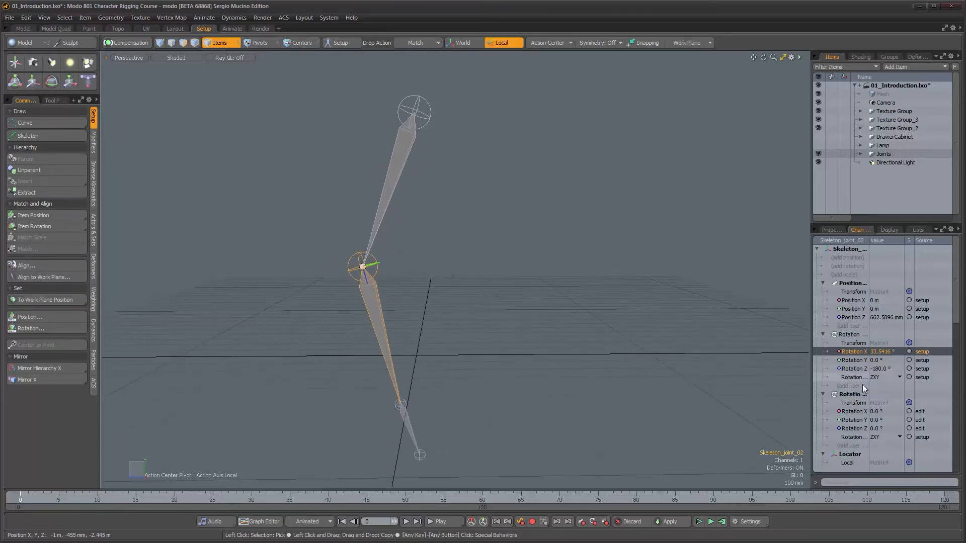
alt+drag(455, 325, 455, 327)
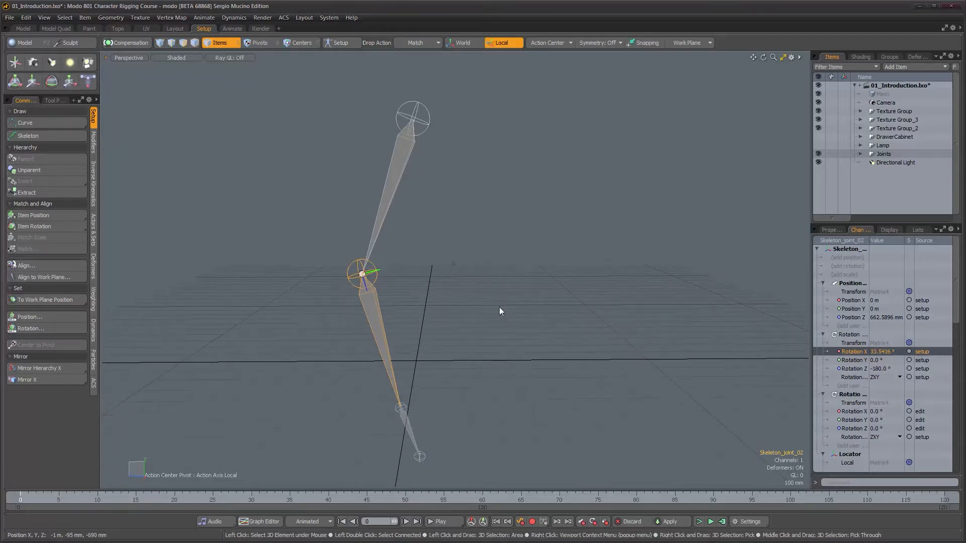
click(831, 230)
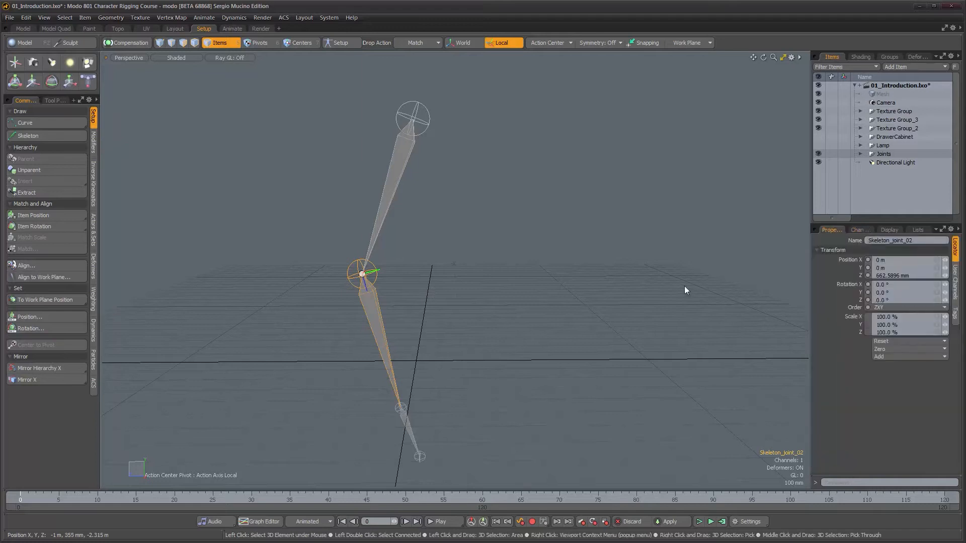
Step: Turn on Child Compensate for the Move tool with the middle joint selected
alt+drag(378, 279, 413, 193)
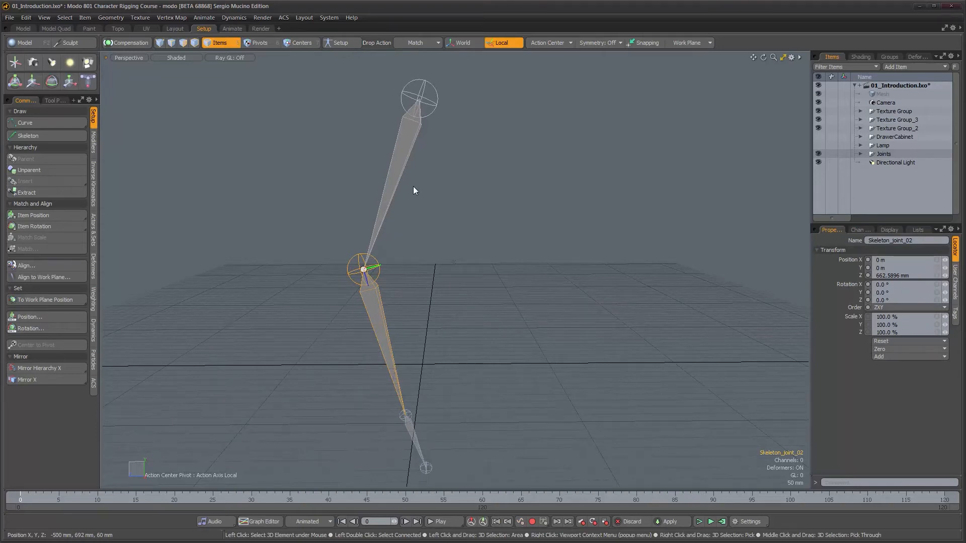
alt+drag(409, 215, 413, 285)
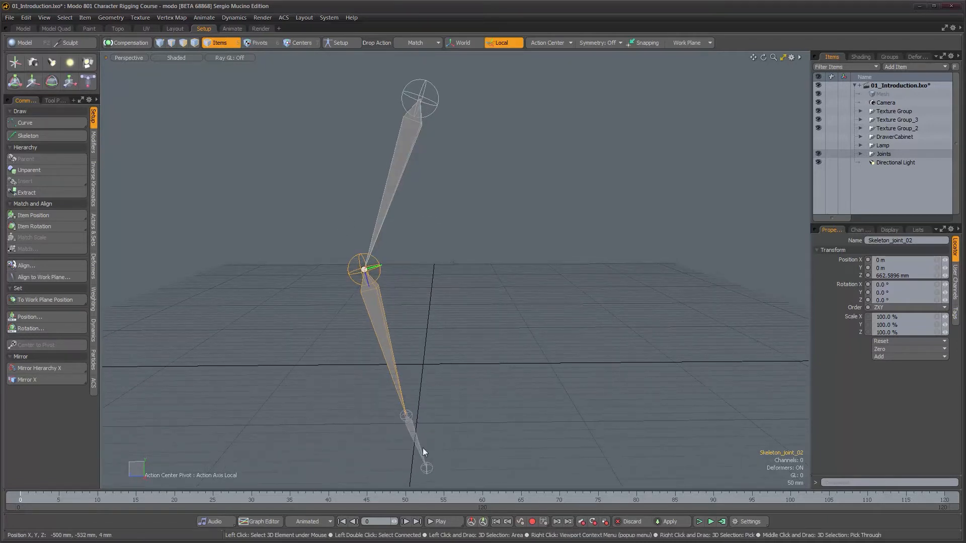
key(w)
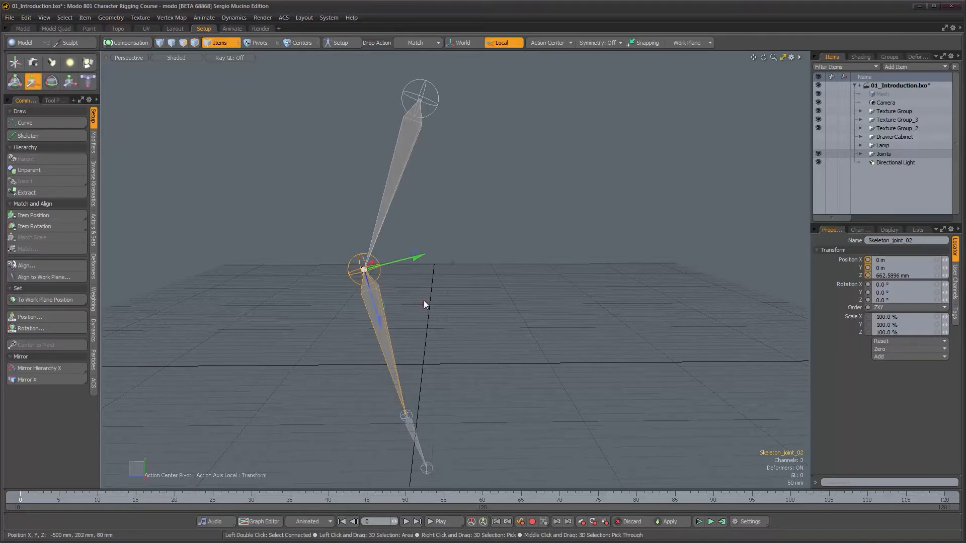
key(F2)
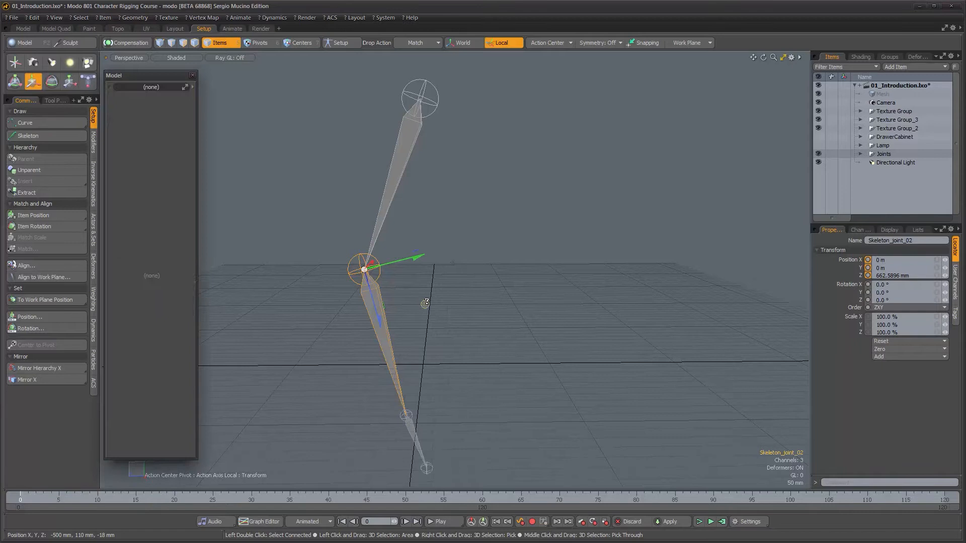
click(181, 343)
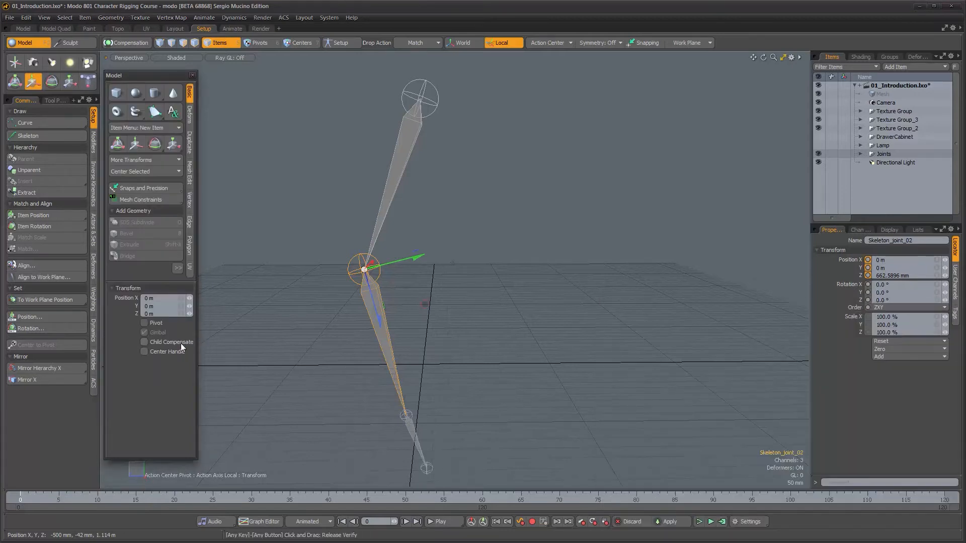
Step: Move the middle joint away from the chain to a position of about Y 351 mm and Z 749 mm
alt+drag(362, 347, 520, 389)
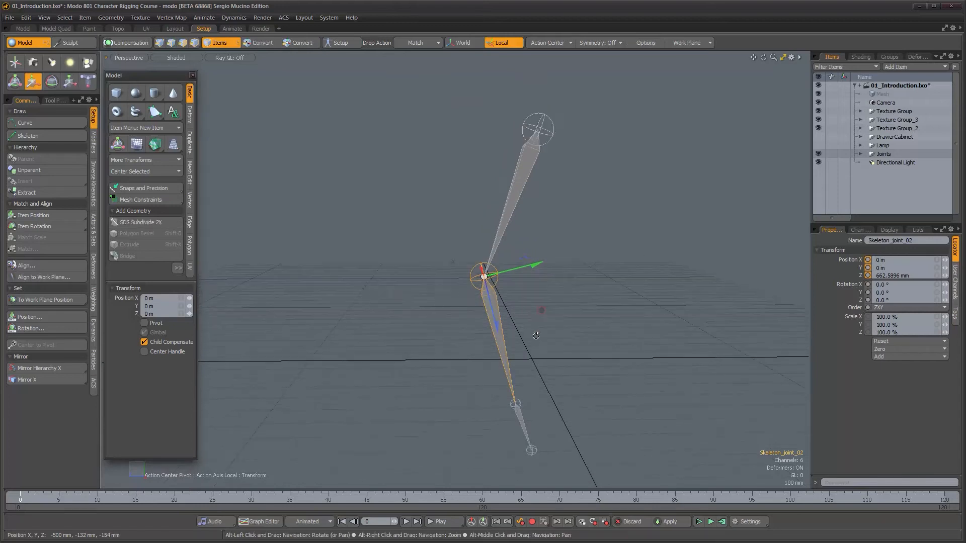
alt+drag(545, 312, 460, 303)
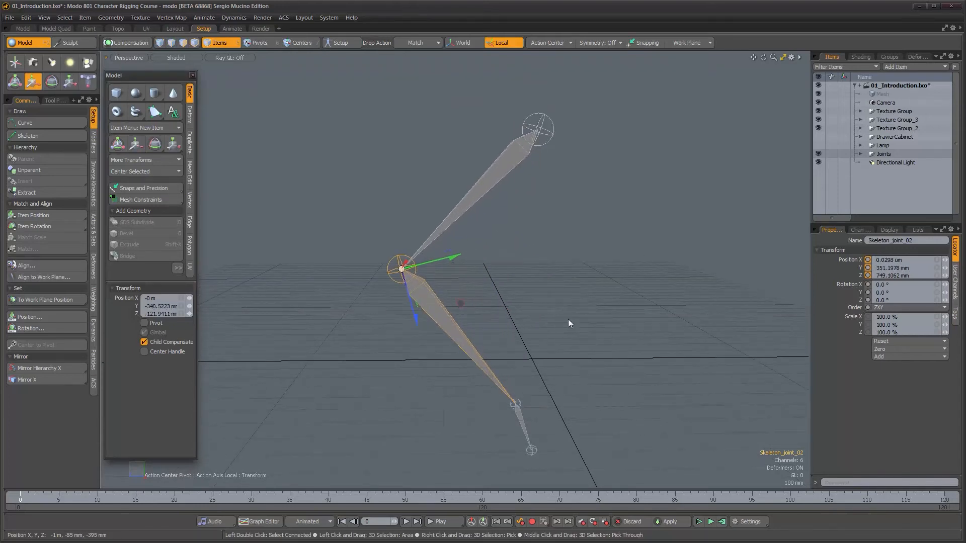
alt+drag(568, 319, 559, 319)
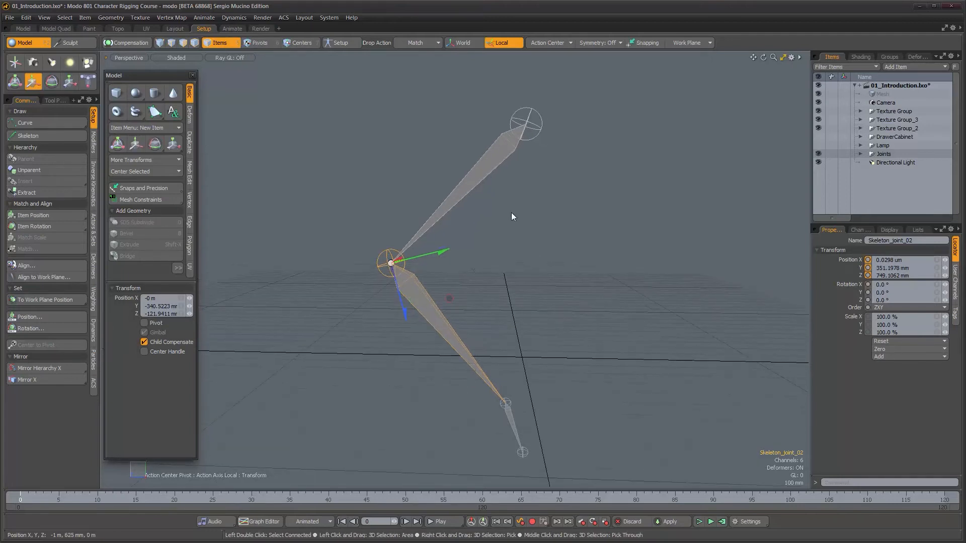
scroll(512, 217, up, 3)
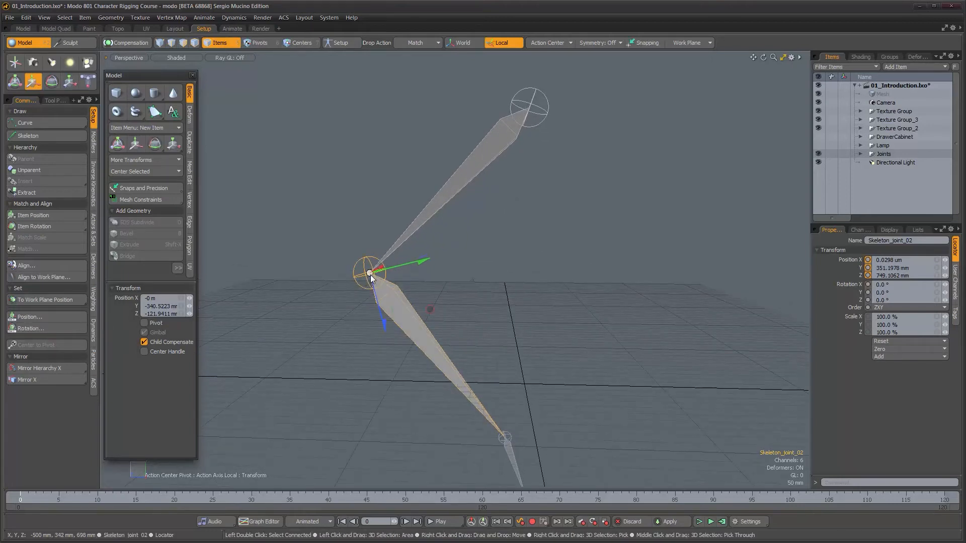
Step: Undo the middle joint's move and its Child Compensate setting, close the Model tool palette and drop the Move tool
alt+drag(372, 279, 393, 273)
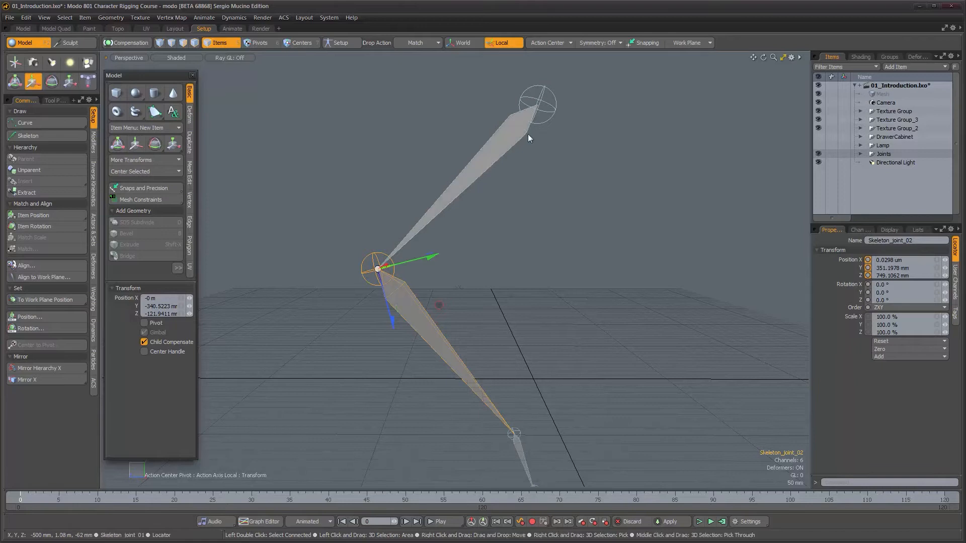
alt+drag(508, 307, 498, 317)
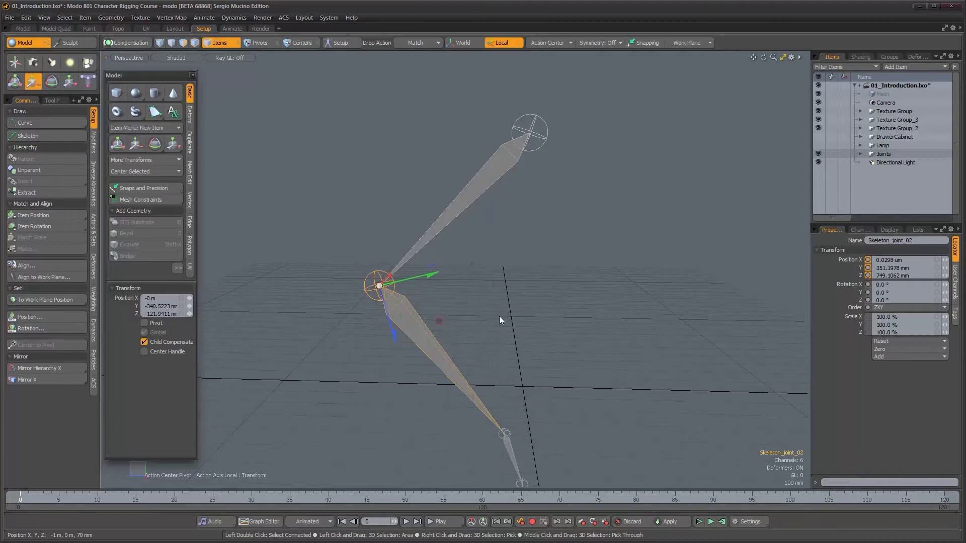
alt+drag(498, 316, 515, 308)
key(ctrl+z)
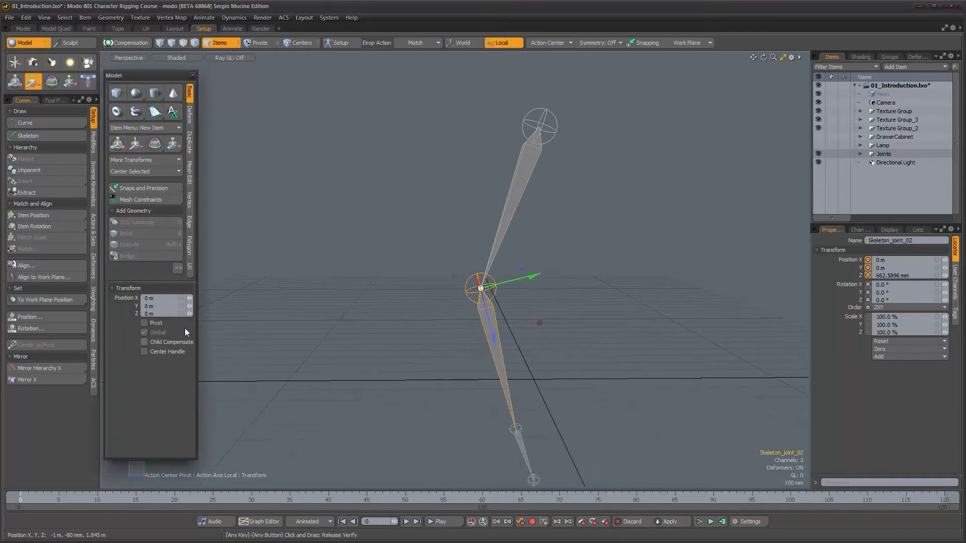
click(192, 75)
key(q)
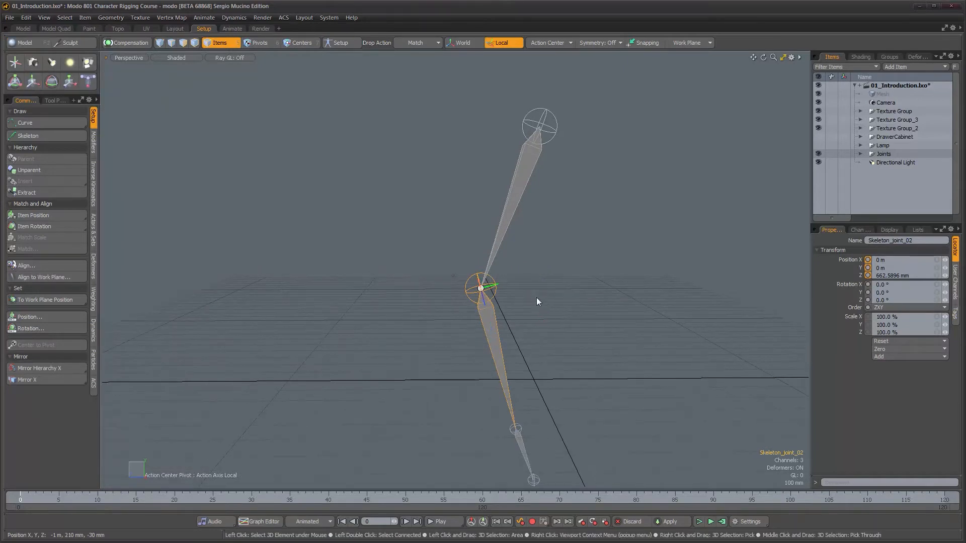
Step: Select the whole joint chain and reposition its root and middle joints freehand with the Skeleton tool
alt+drag(536, 298, 412, 269)
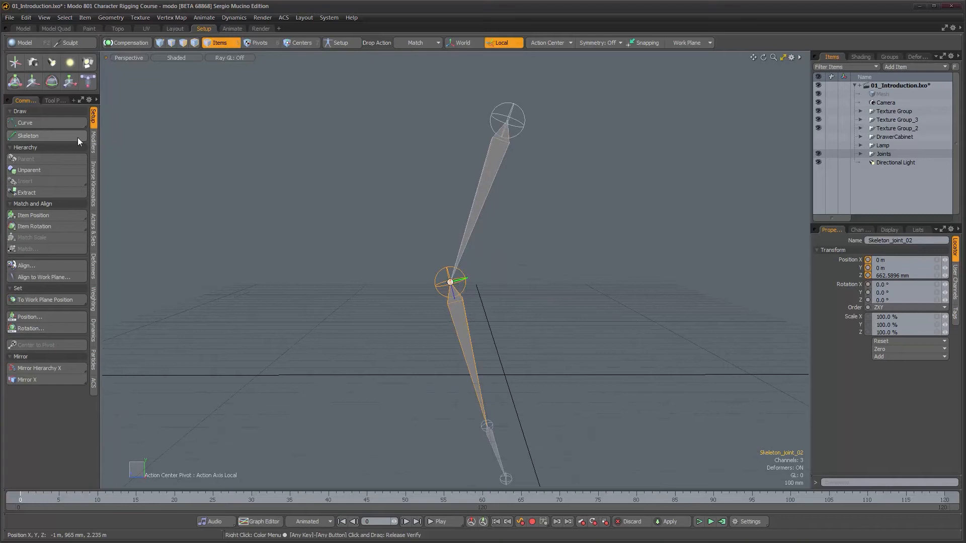
double_click(520, 129)
alt+drag(568, 216, 539, 208)
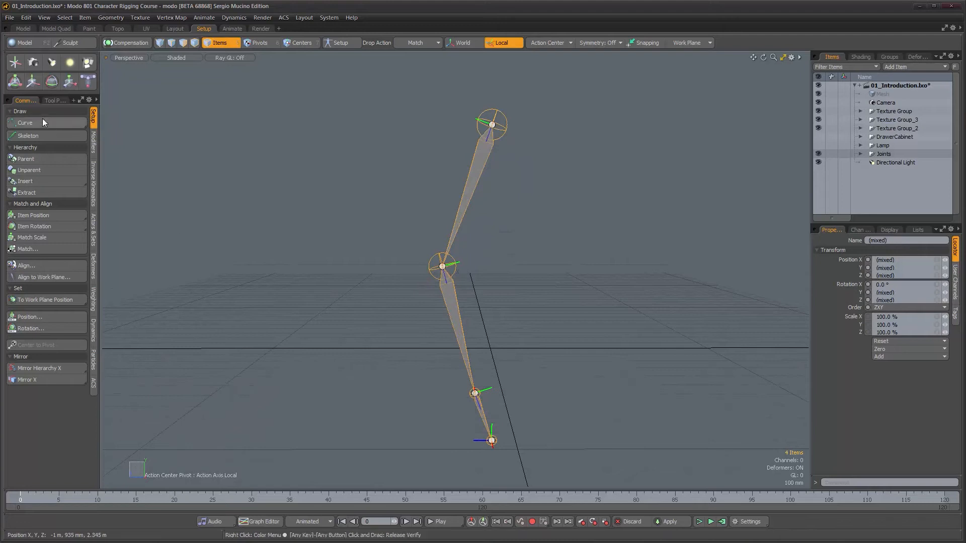
click(36, 136)
mouse_move(512, 115)
alt+mouse_down()
mouse_move(550, 116)
mouse_move(508, 114)
alt+mouse_up()
scroll(508, 114, up, 1)
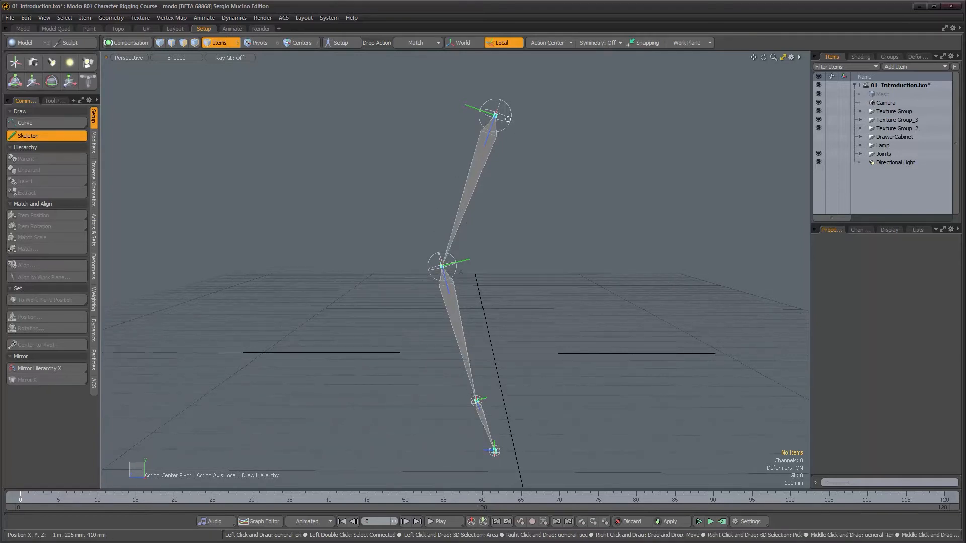
mouse_move(495, 116)
mouse_down()
mouse_move(504, 125)
mouse_move(532, 97)
mouse_move(554, 101)
mouse_move(388, 102)
mouse_move(304, 129)
mouse_move(351, 107)
mouse_move(521, 102)
mouse_move(518, 84)
mouse_move(524, 95)
mouse_move(510, 108)
mouse_up()
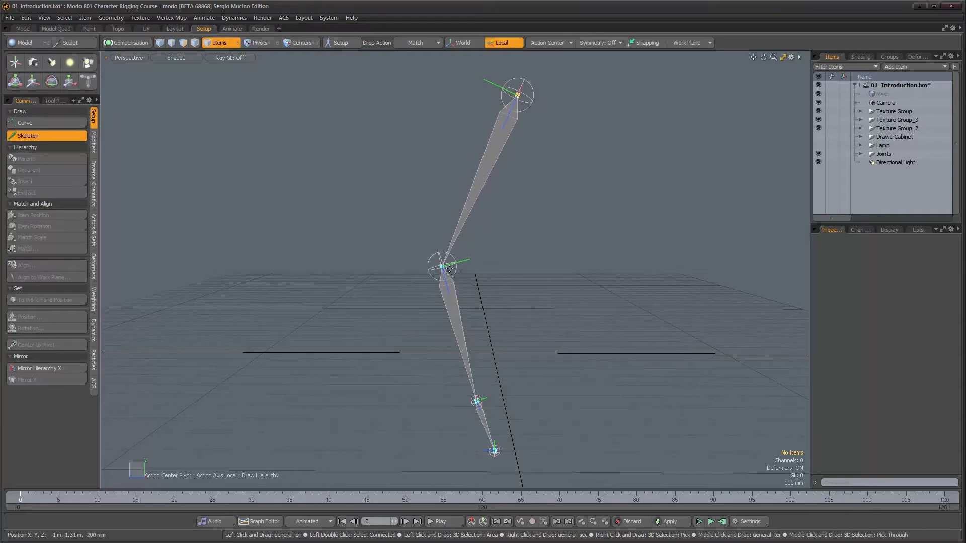
mouse_move(441, 267)
mouse_down()
mouse_move(291, 248)
mouse_move(280, 168)
mouse_move(316, 123)
mouse_move(402, 313)
mouse_move(493, 280)
mouse_move(409, 248)
mouse_move(445, 279)
mouse_move(429, 273)
mouse_move(432, 252)
mouse_up()
drag(520, 96, 491, 86)
alt+drag(440, 249, 434, 244)
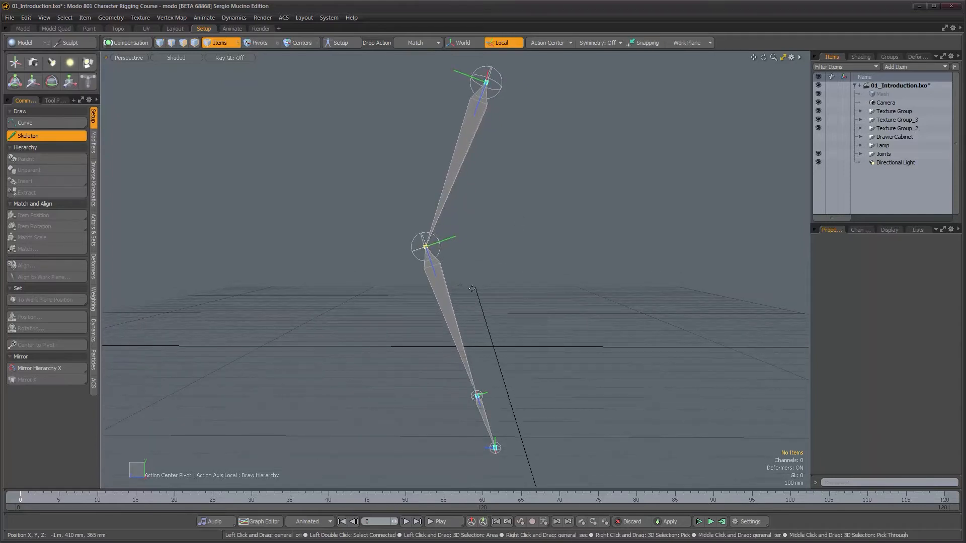
click(41, 136)
Step: Edit only the middle joint and its children with the Skeleton tool, moving the middle joint far out and back near the chain
alt+drag(393, 319, 436, 263)
double_click(433, 263)
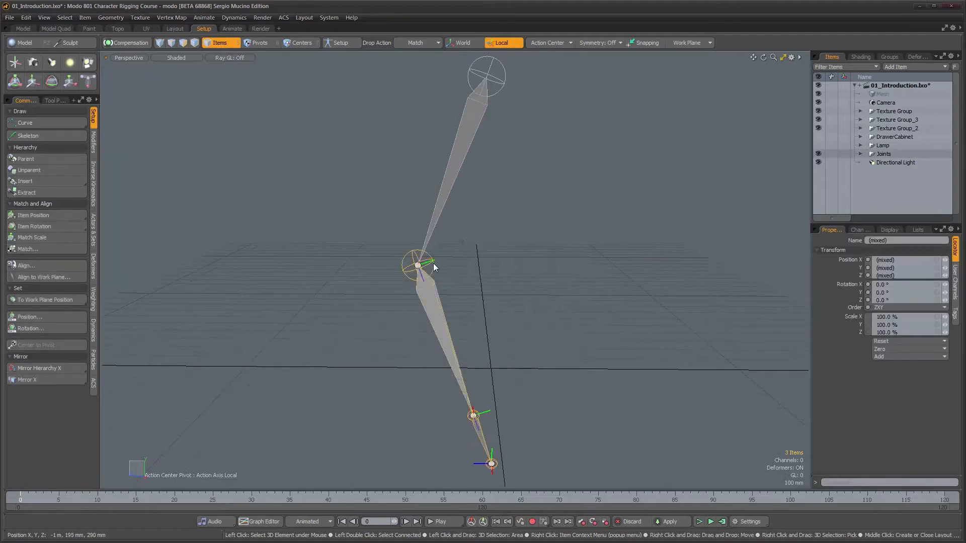
alt+drag(468, 304, 471, 299)
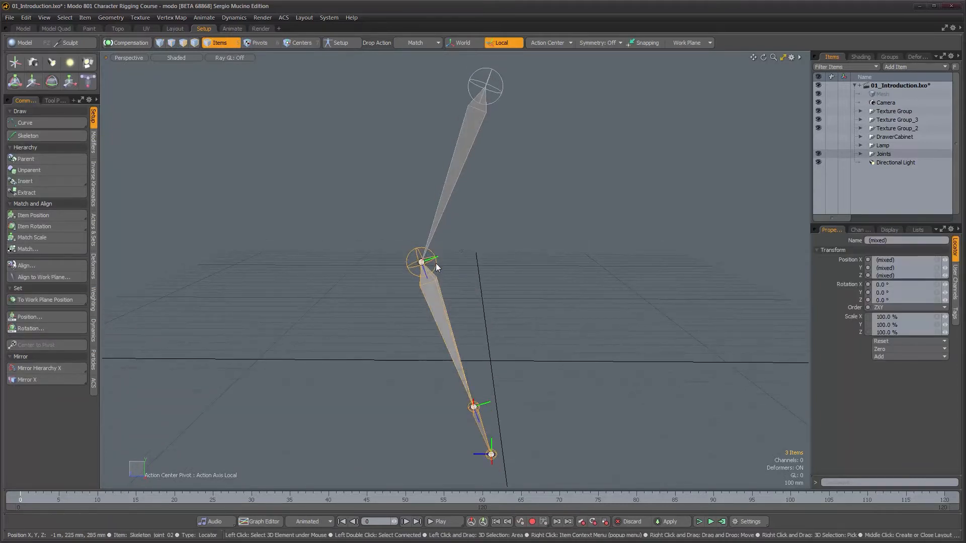
click(49, 139)
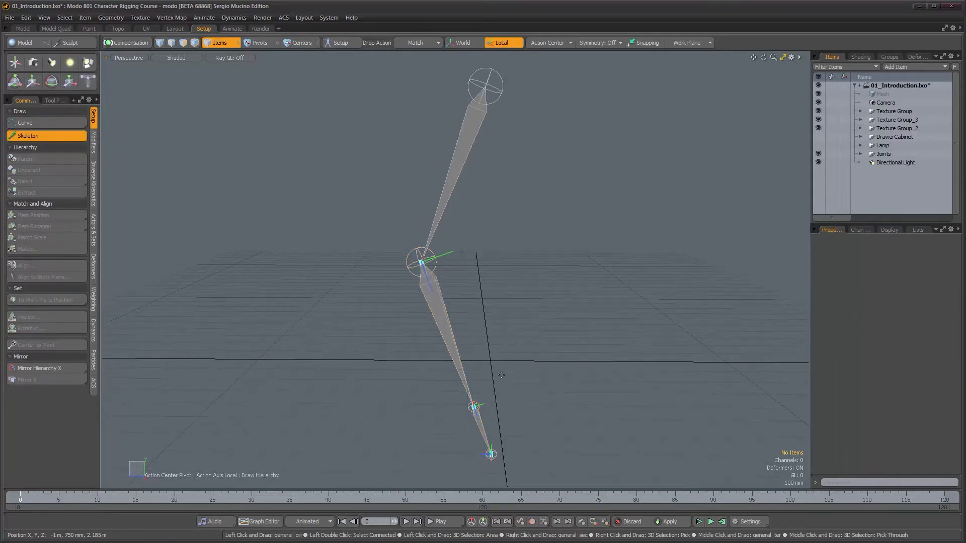
click(71, 136)
click(435, 262)
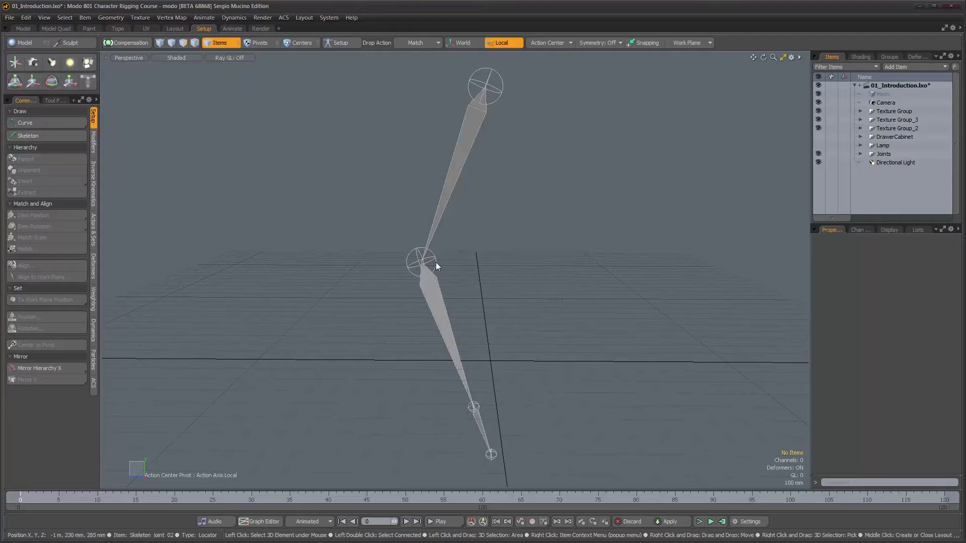
click(49, 136)
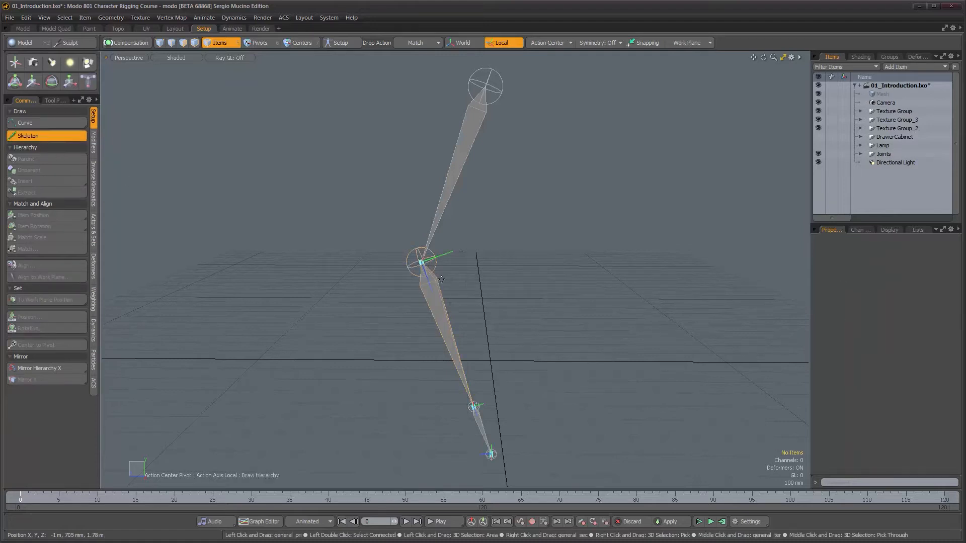
drag(421, 264, 341, 250)
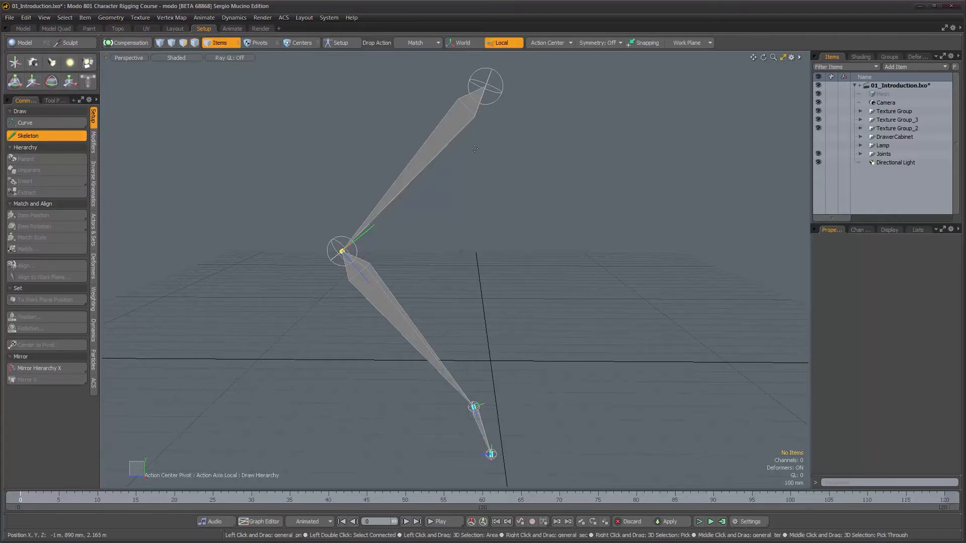
drag(342, 251, 417, 263)
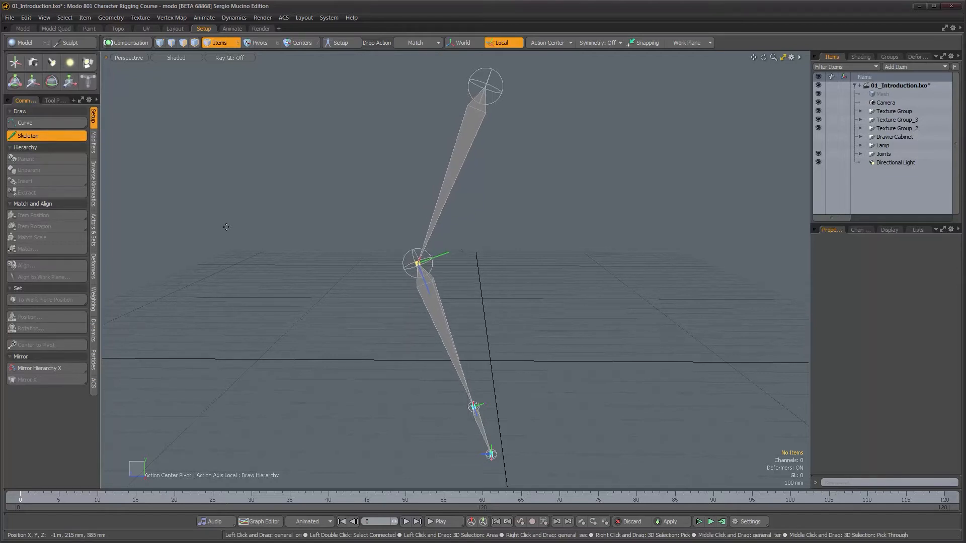
click(37, 138)
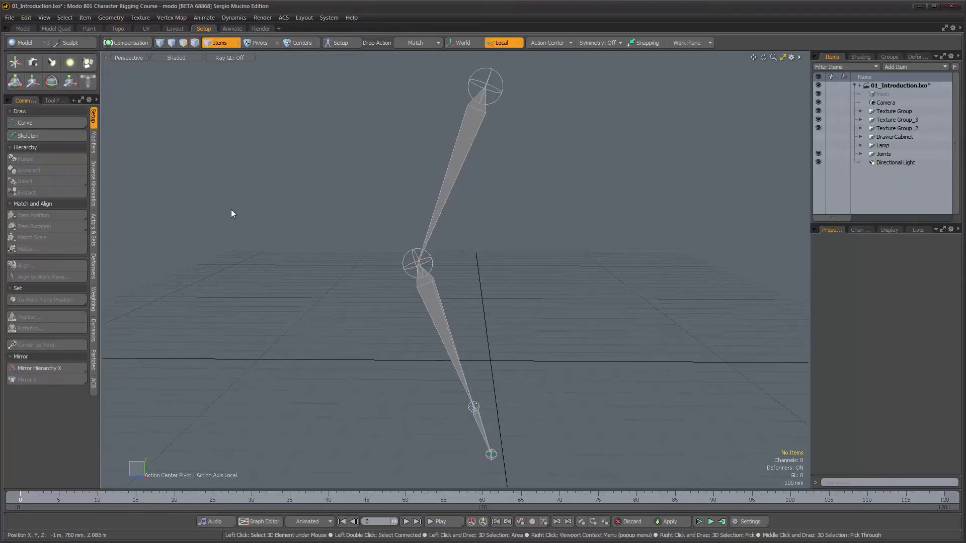
Step: Align the whole joint chain using Item\Center mode, Z Direction, Y Axis orientation and Y as the up axis
click(499, 96)
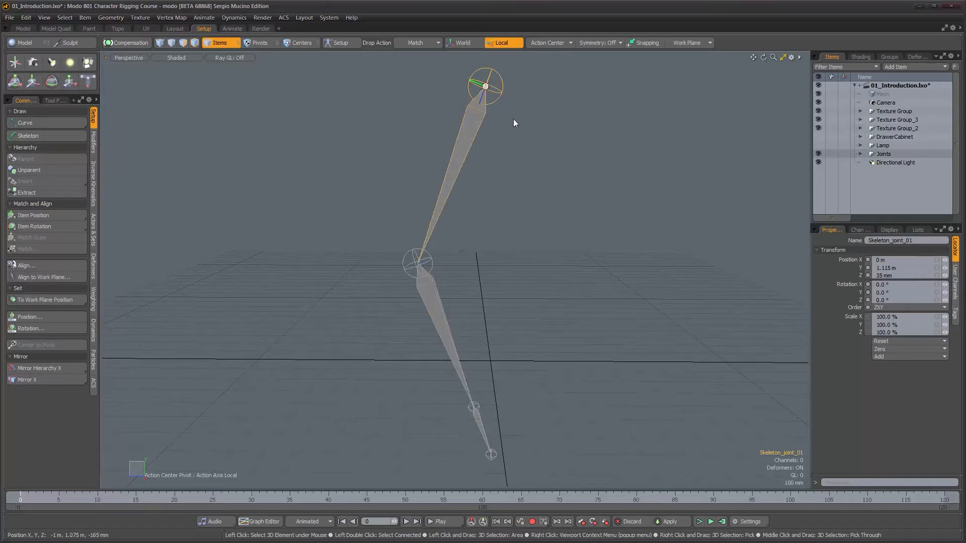
alt+drag(503, 347, 498, 339)
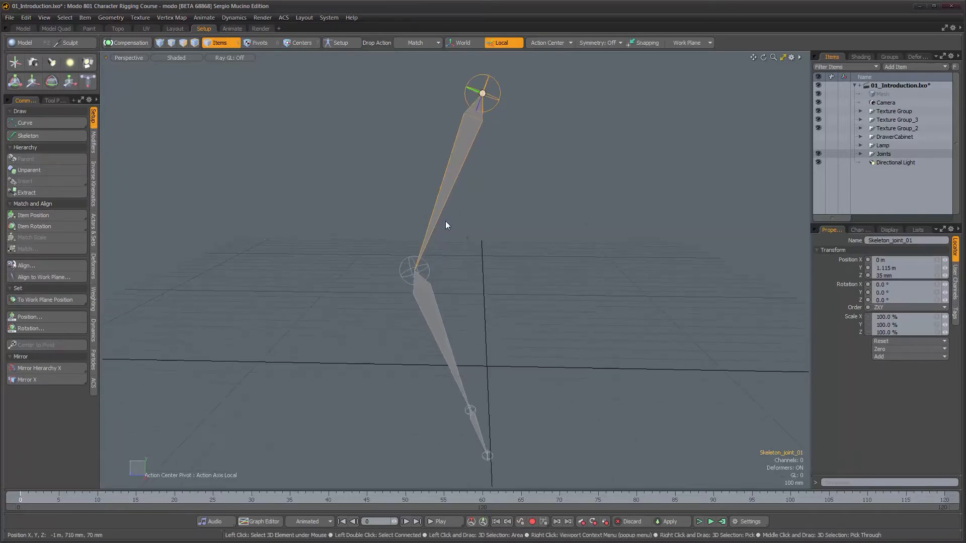
click(514, 183)
double_click(491, 100)
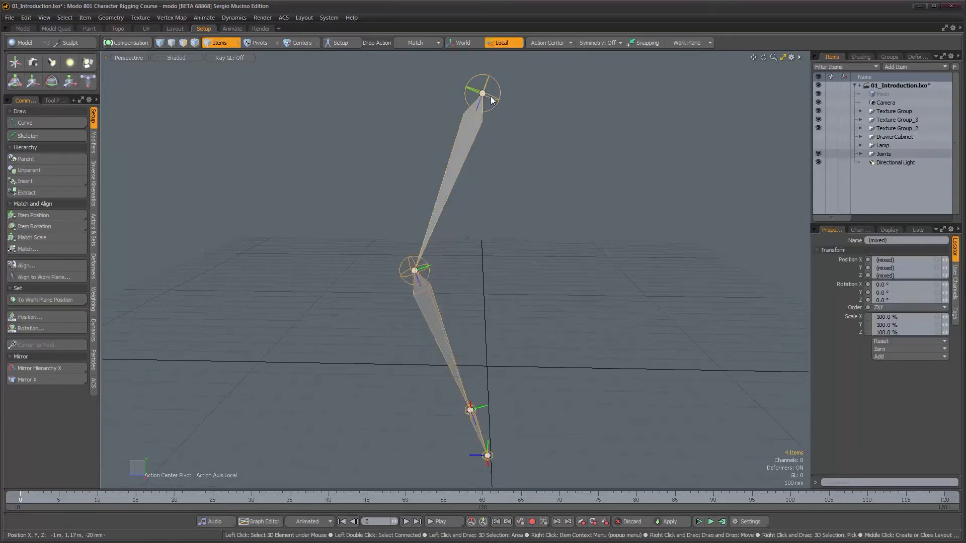
click(26, 265)
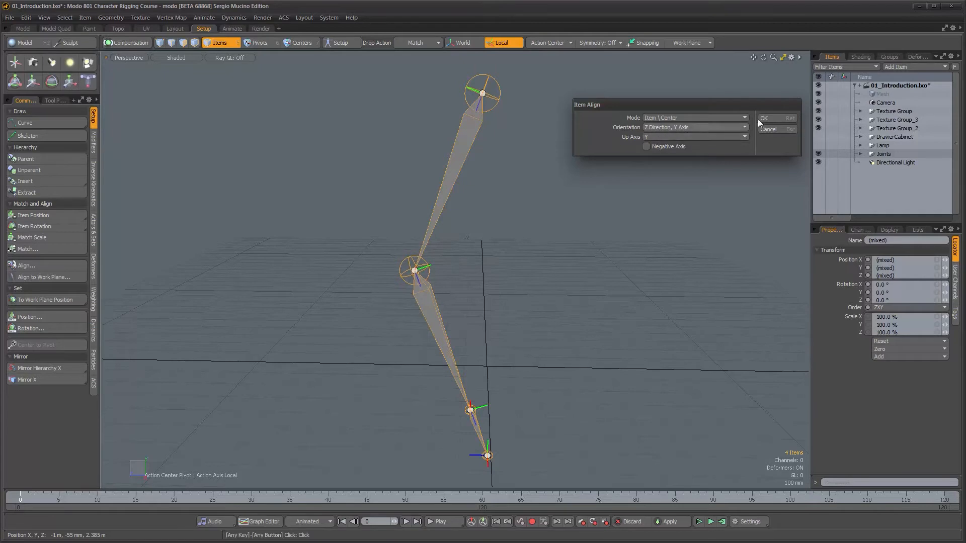
click(771, 119)
Step: Examine the axis orientation of each aligned joint down to the end joint, and clear the selection
alt+drag(512, 233, 516, 243)
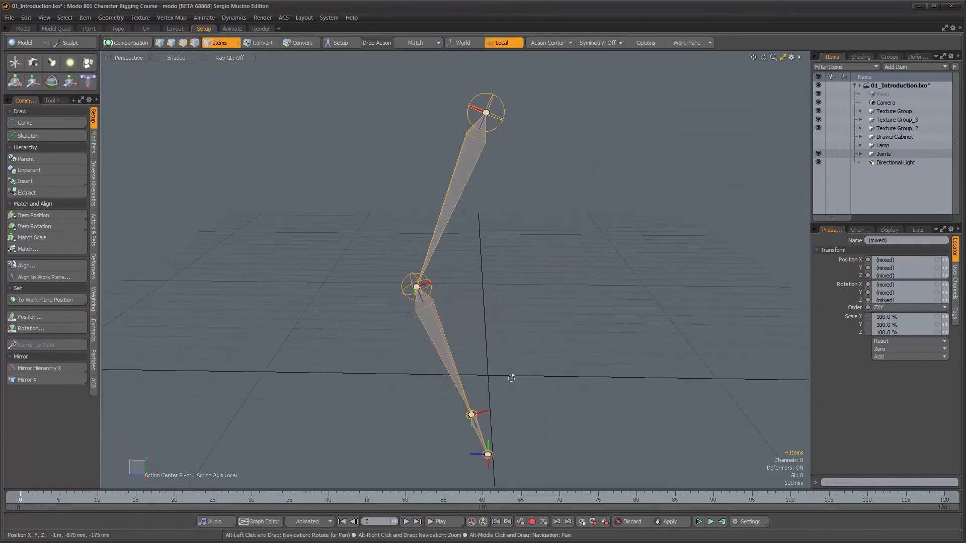
alt+drag(462, 271, 459, 251)
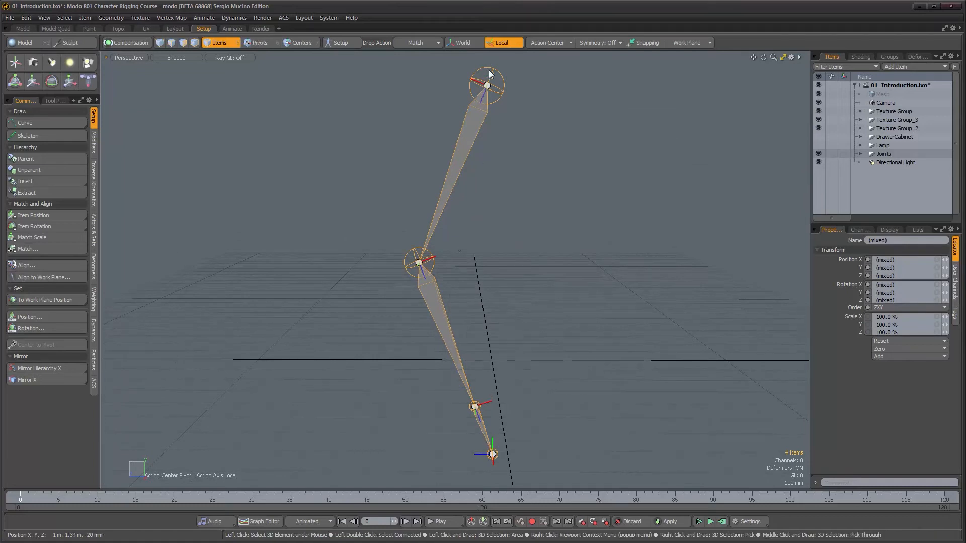
scroll(476, 371, up, 5)
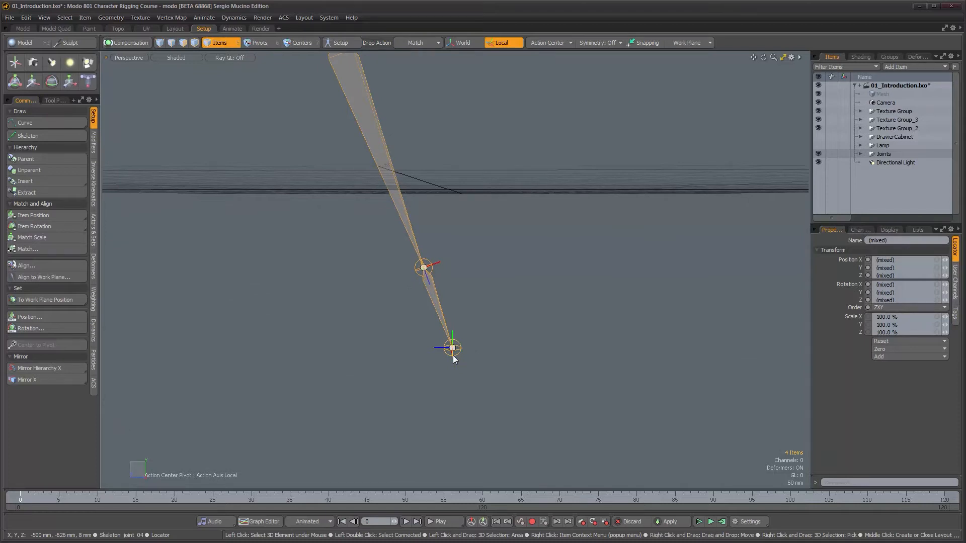
alt+drag(518, 272, 483, 333)
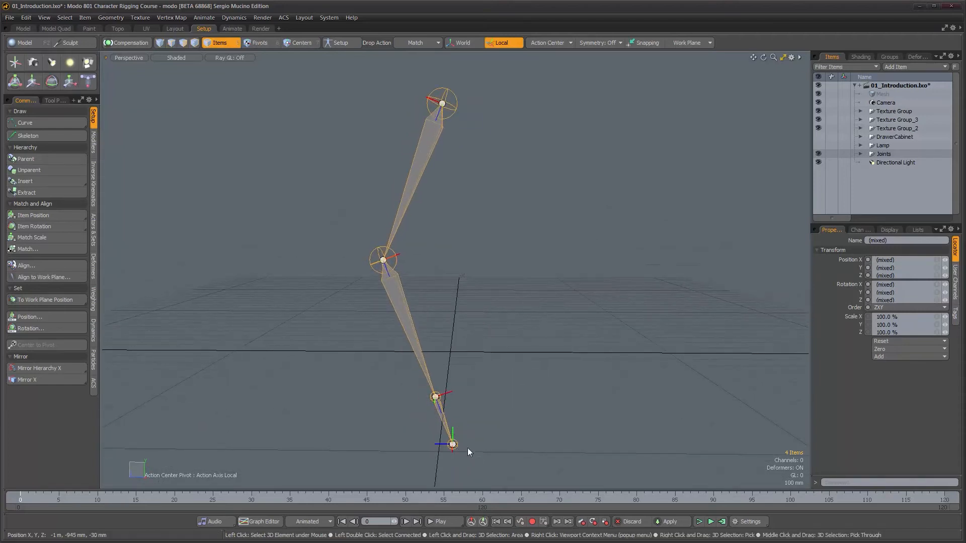
click(550, 285)
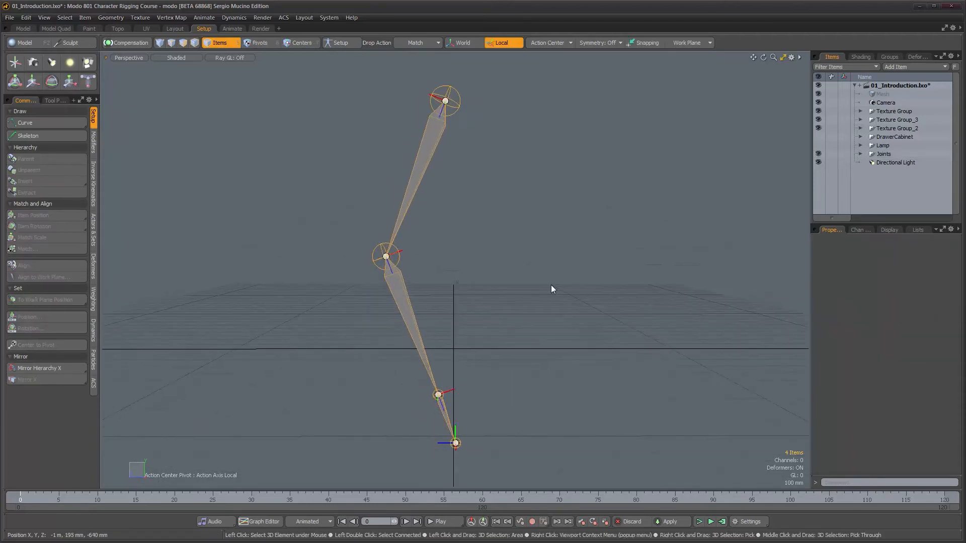
alt+drag(452, 166, 456, 173)
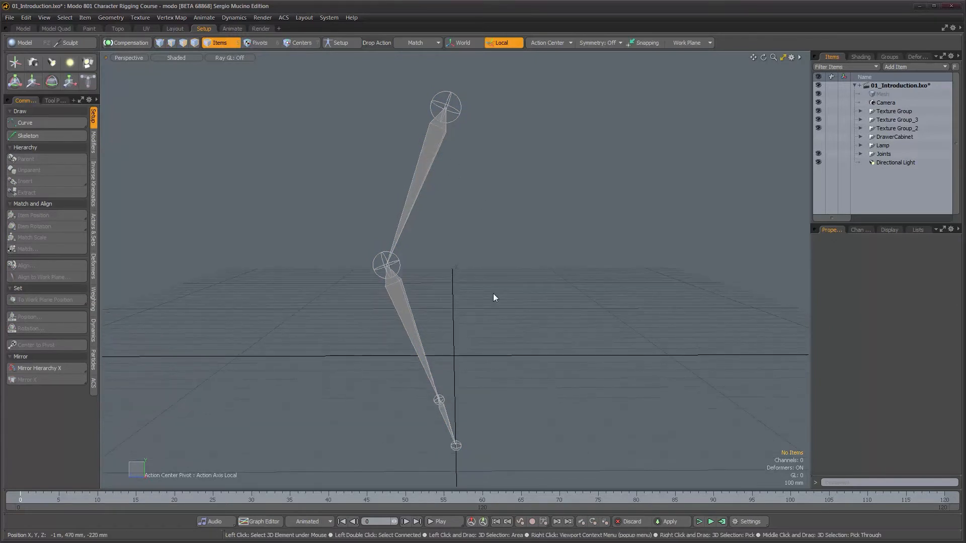
Step: Inspect the root joint's rotation properties and the middle joint's rotation properties and channels after the alignment
click(451, 123)
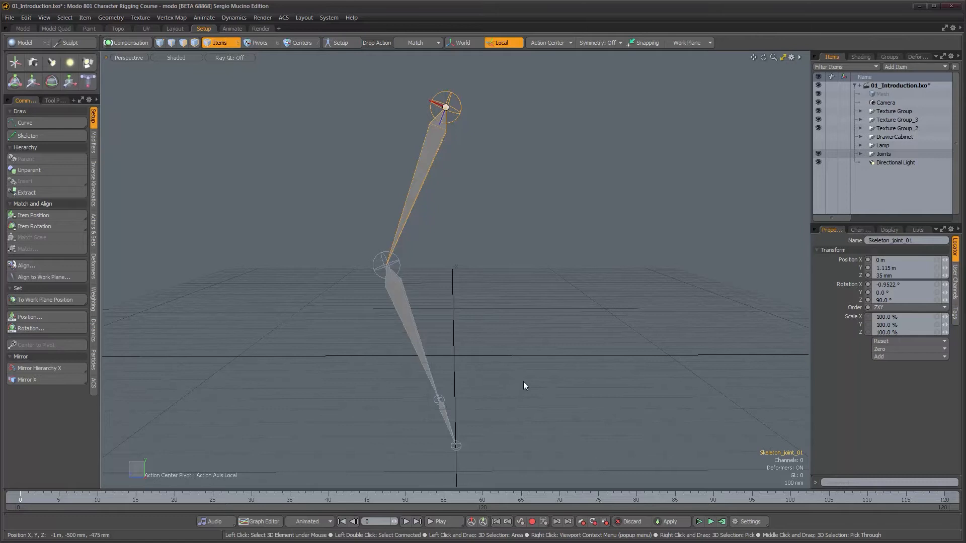
click(398, 267)
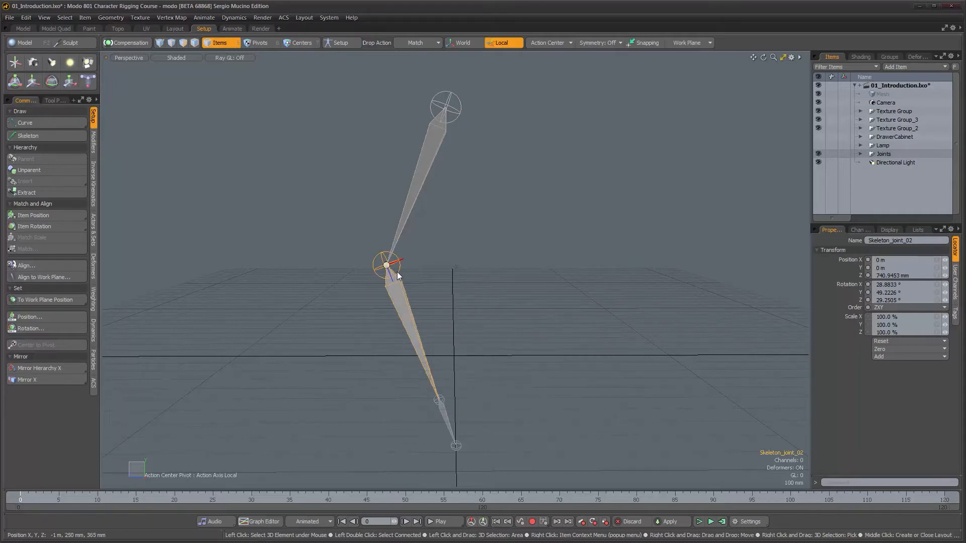
click(861, 230)
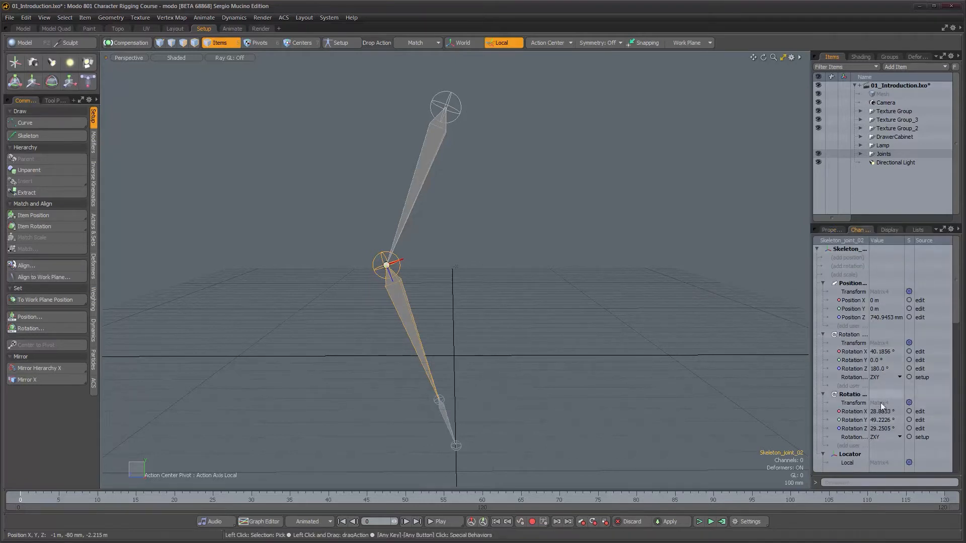
click(830, 230)
alt+drag(757, 304, 536, 318)
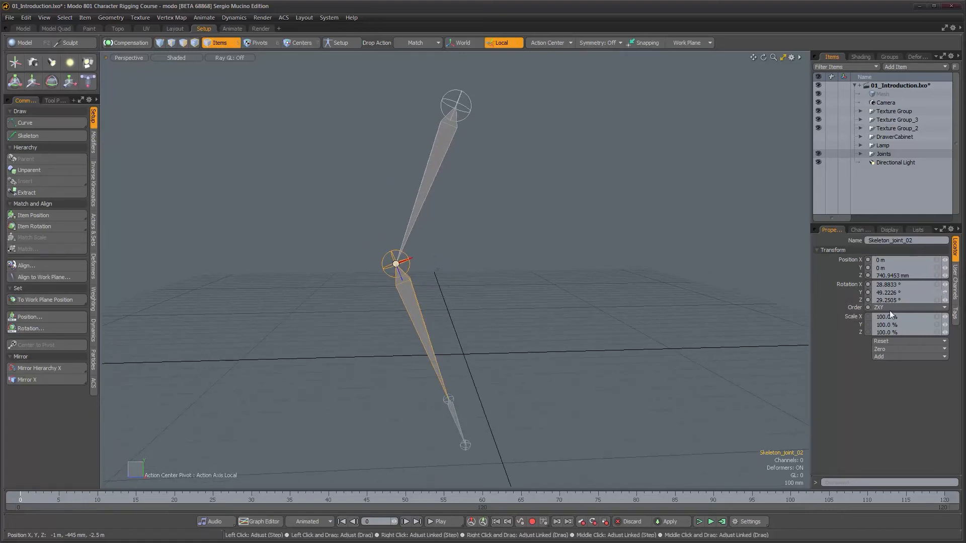
Step: Compare the rotation channels of the middle and root joints, and select the root joint's first rotation transform in its channel list
click(858, 230)
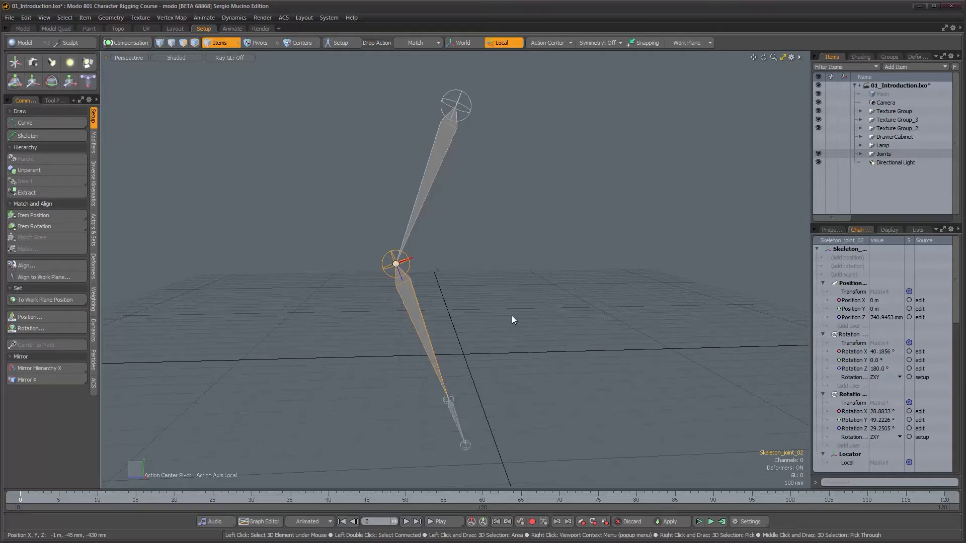
scroll(512, 315, down, 1)
click(469, 123)
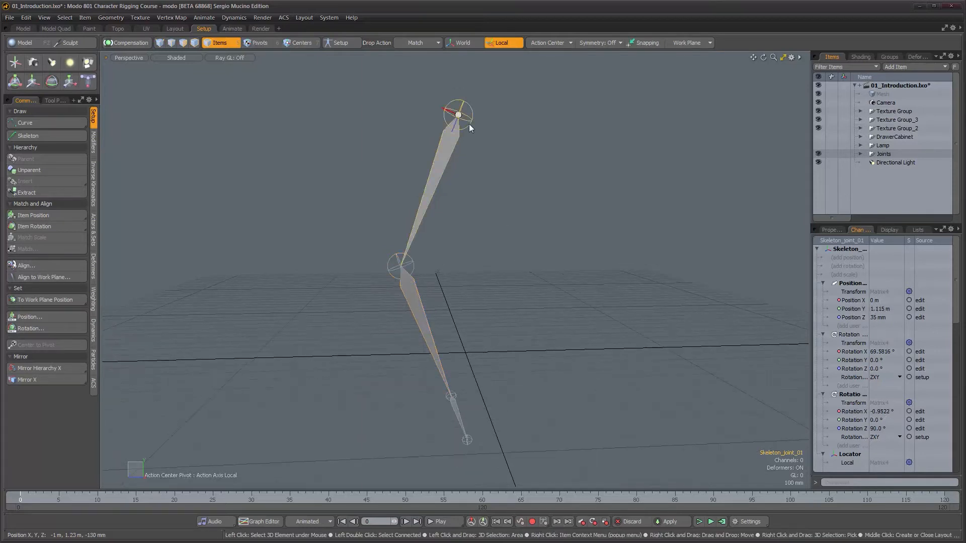
alt+drag(633, 216, 630, 219)
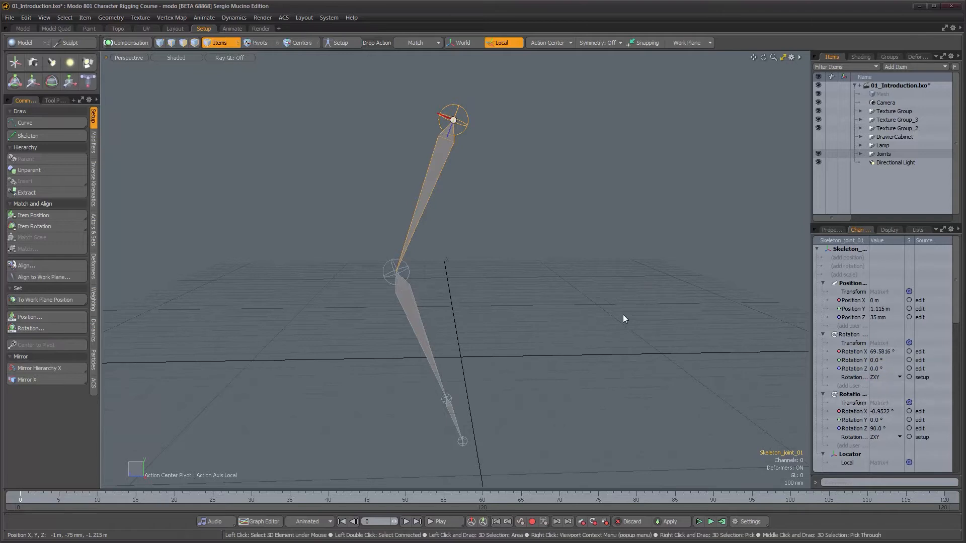
click(852, 335)
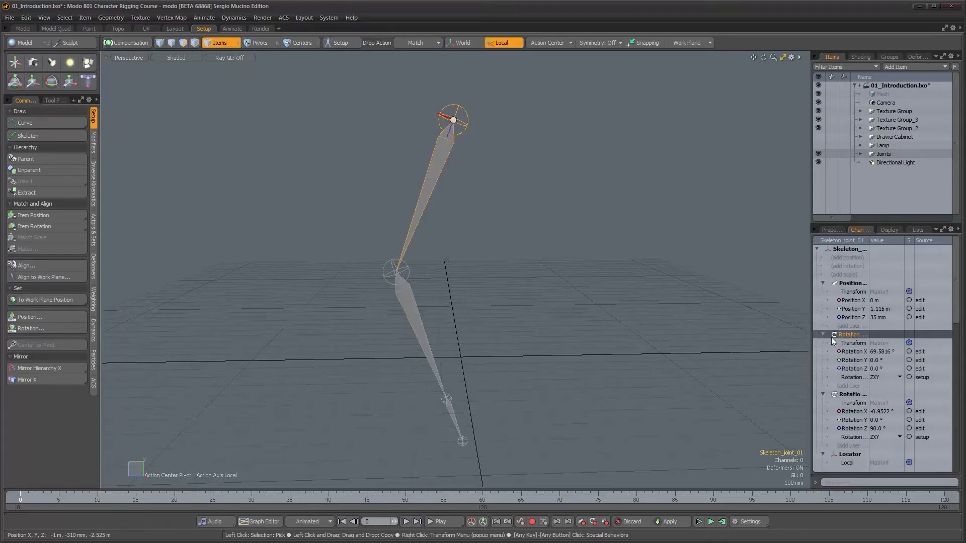
Step: Merge the root joint's two rotation transforms into the second one
shift+click(849, 395)
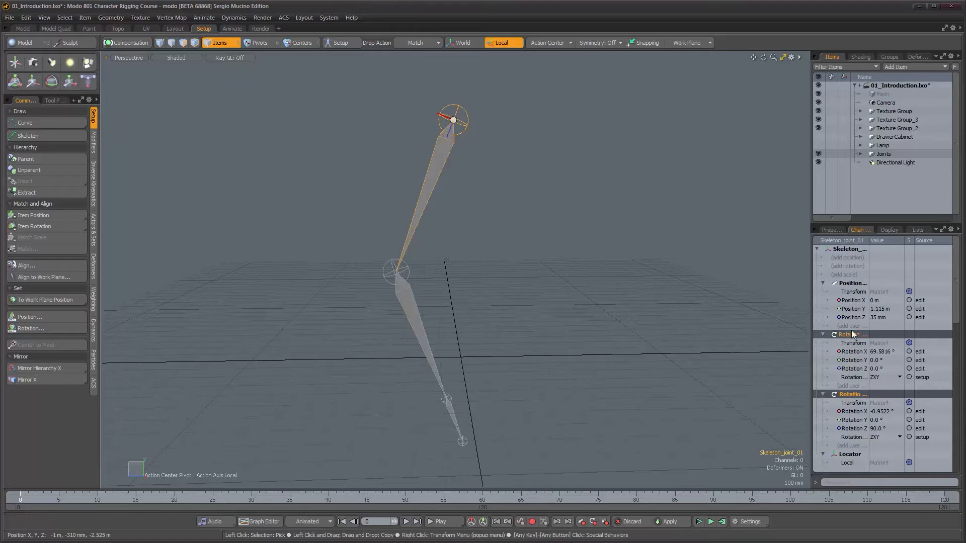
right_click(851, 395)
click(850, 408)
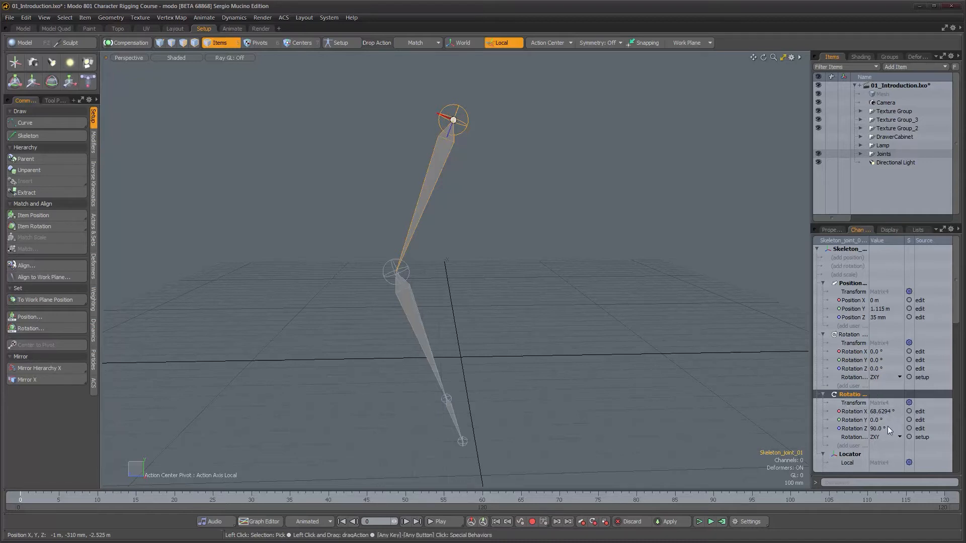
Step: Delete the root joint's leftover zeroed rotation transform and check the joint's rotation properties
click(849, 335)
right_click(849, 337)
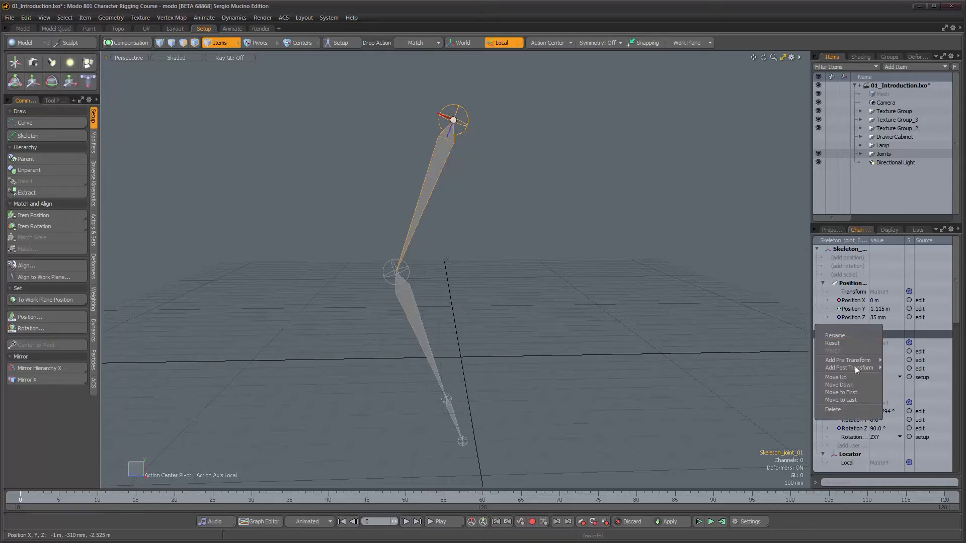
click(856, 408)
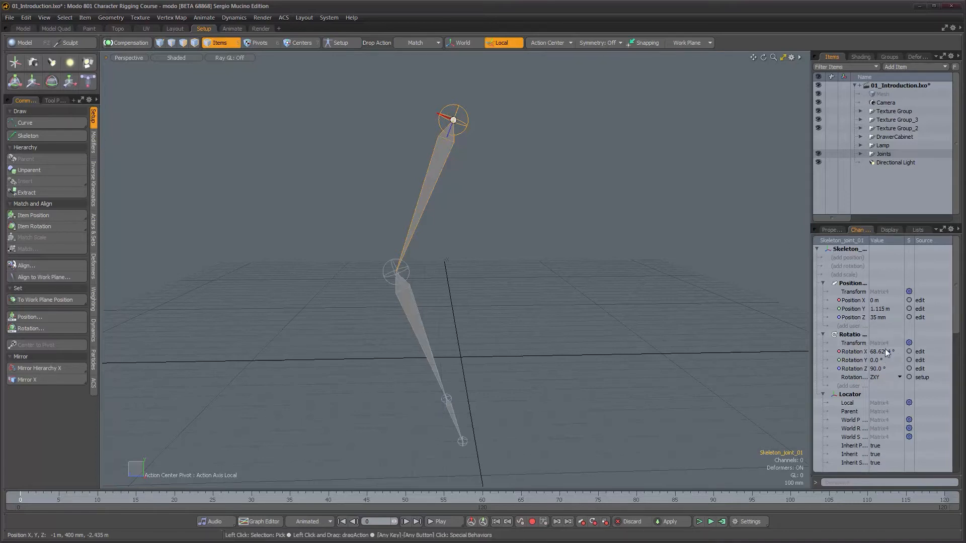
click(837, 229)
click(863, 232)
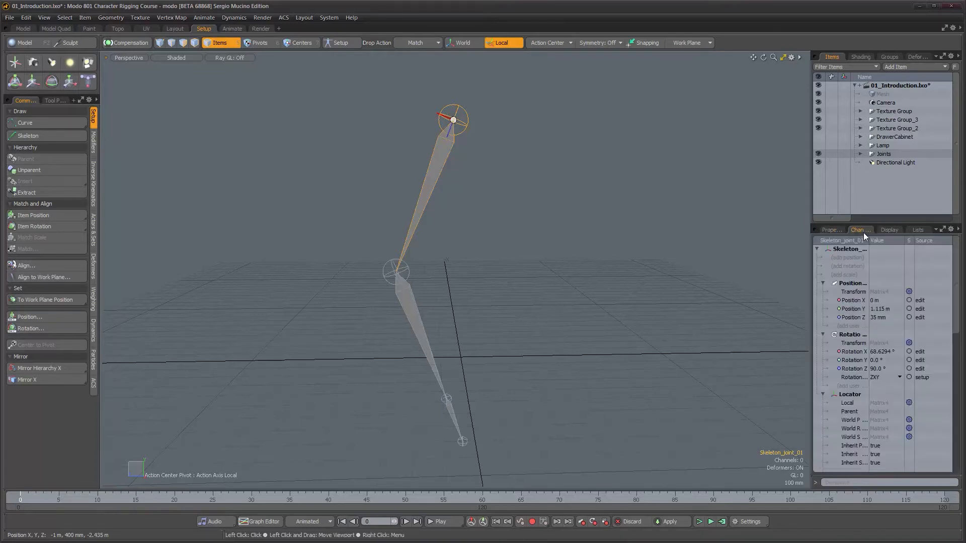
click(830, 230)
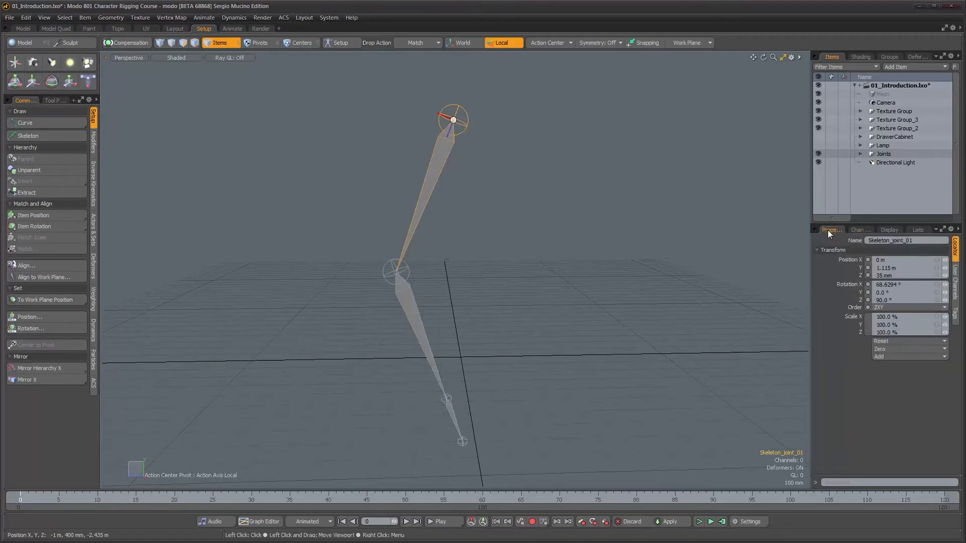
Step: Merge the two rotation transforms of the middle joint, Skeleton_joint_02, in its channel list
click(410, 270)
alt+drag(437, 281, 543, 292)
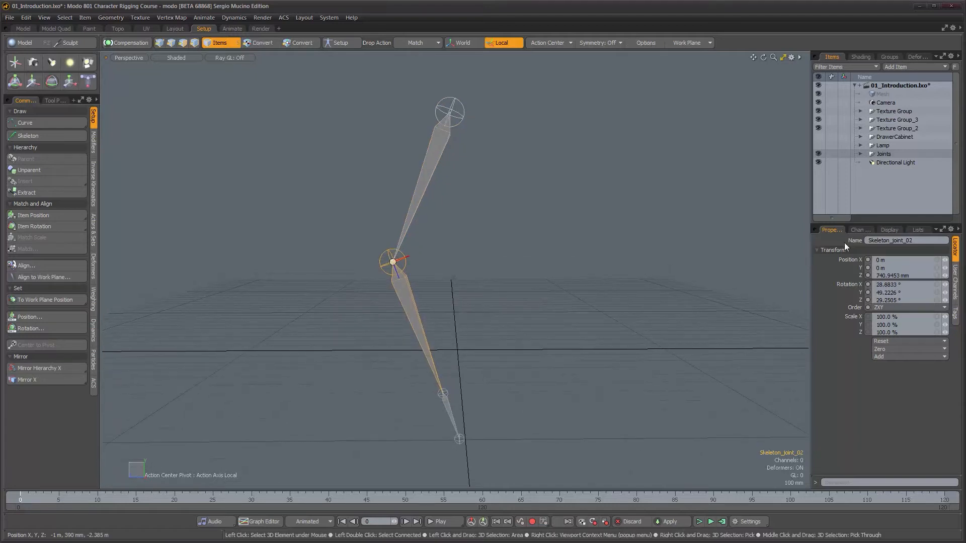
click(857, 230)
click(852, 333)
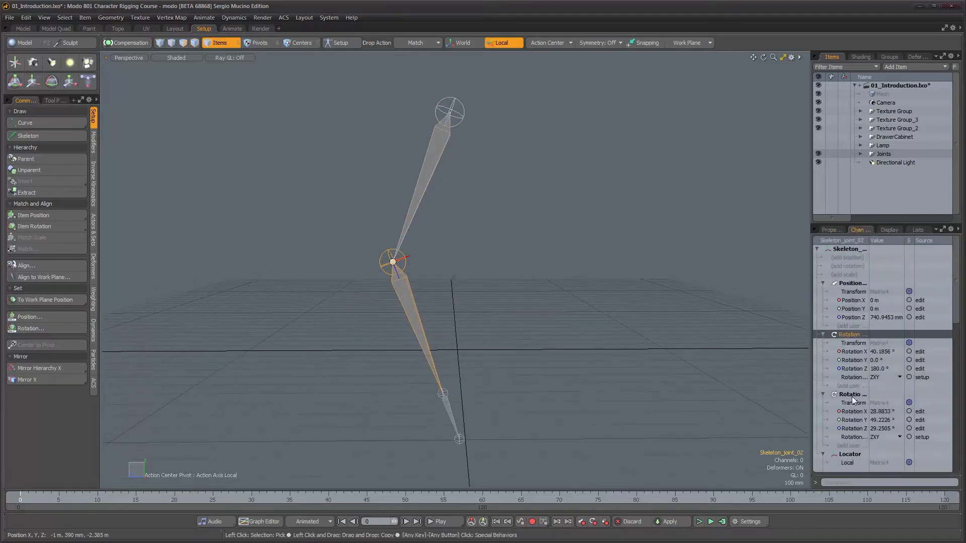
right_click(852, 397)
click(852, 405)
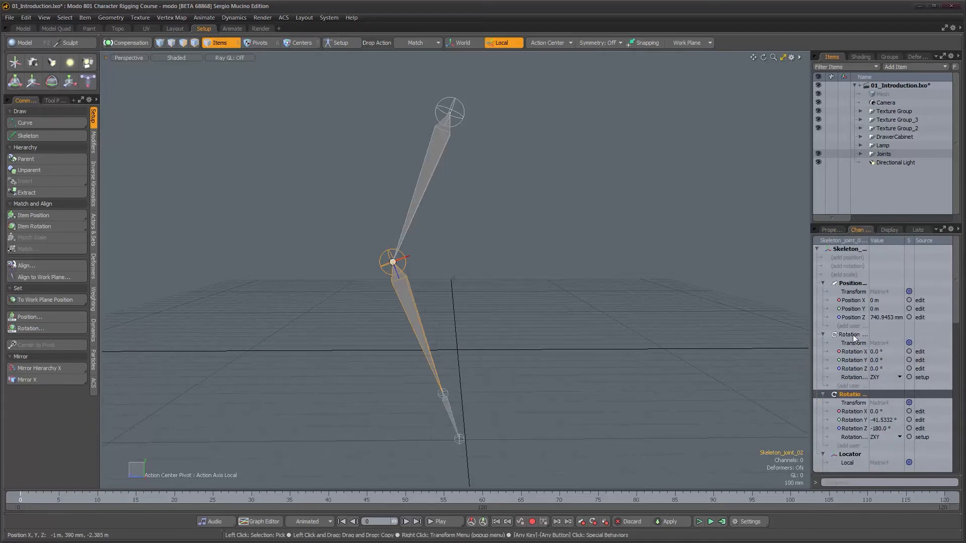
Step: Delete the middle joint's leftover zeroed rotation transform and check its rotation properties
click(852, 334)
right_click(852, 334)
click(856, 409)
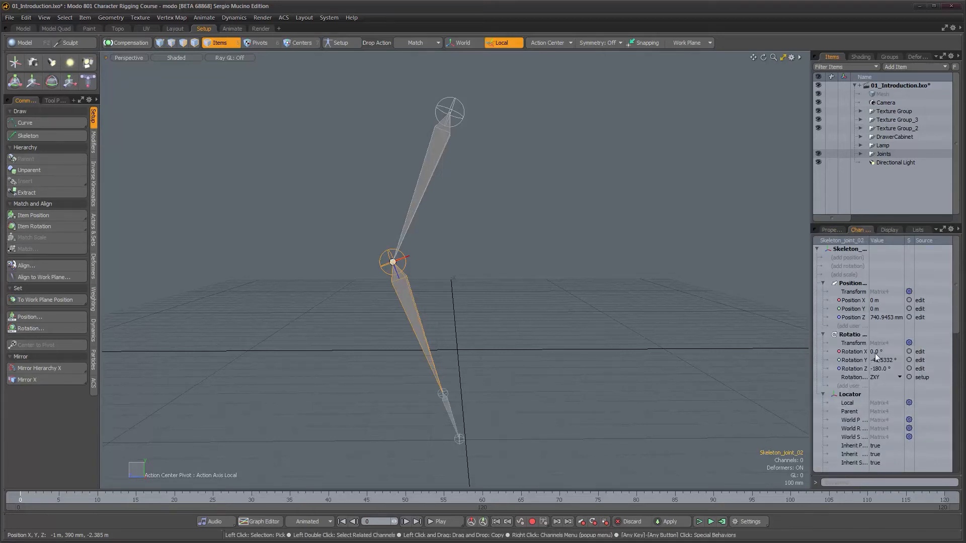
click(855, 336)
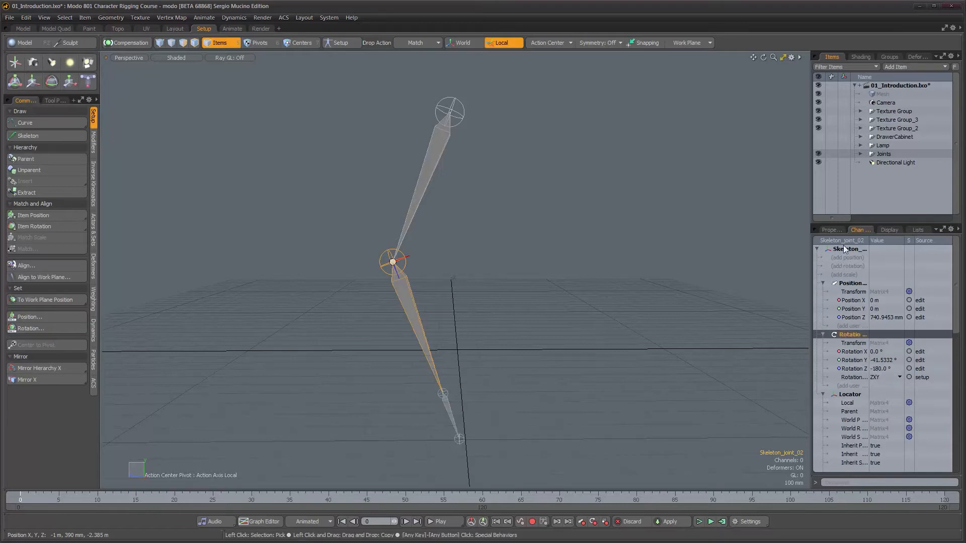
click(831, 230)
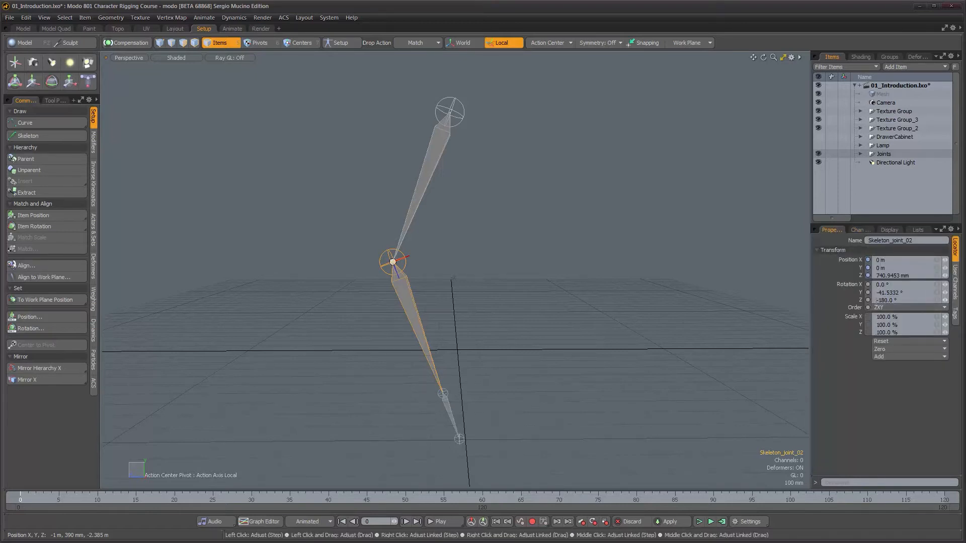
Step: Merge the two rotation transforms of the third joint, Skeleton_joint_03, and delete the emptied one
click(448, 406)
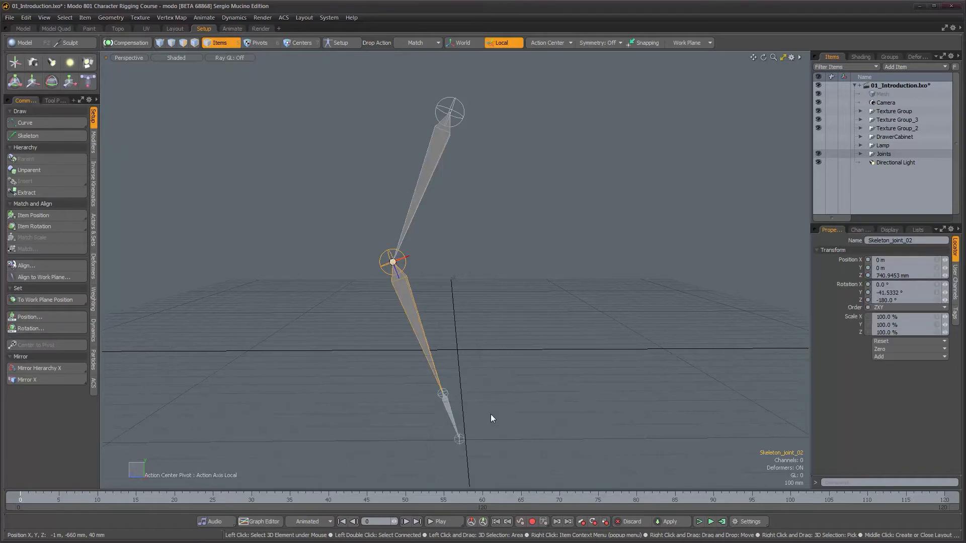
click(859, 230)
click(852, 336)
click(853, 393)
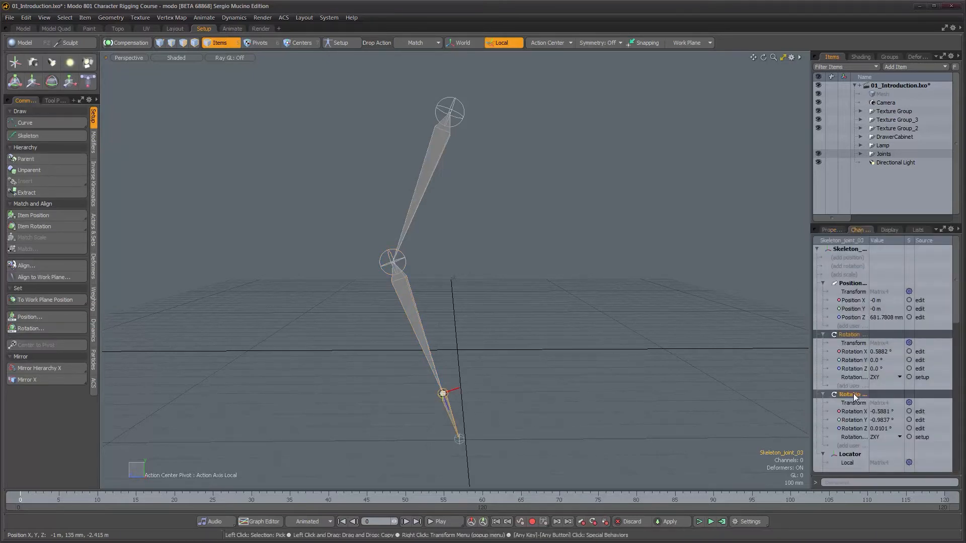
right_click(853, 394)
click(853, 410)
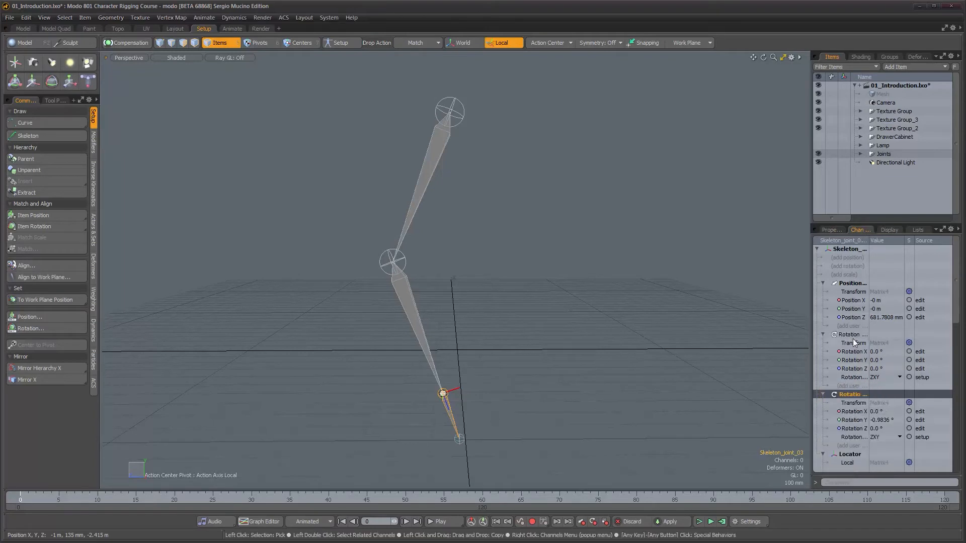
right_click(852, 339)
click(849, 406)
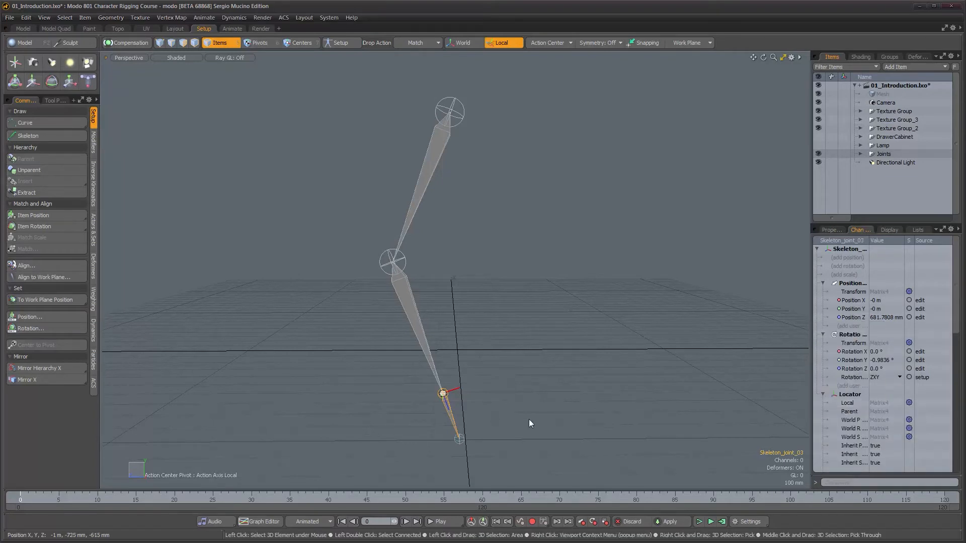
Step: Merge the two rotation transforms of the end joint, Skeleton_joint_04, delete the emptied one and show the joint's properties
click(472, 434)
click(463, 442)
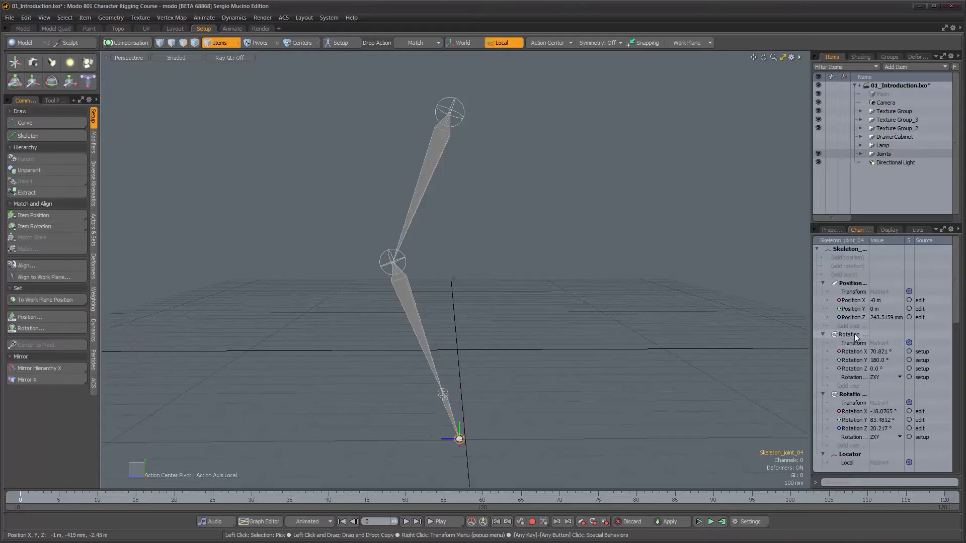
right_click(852, 394)
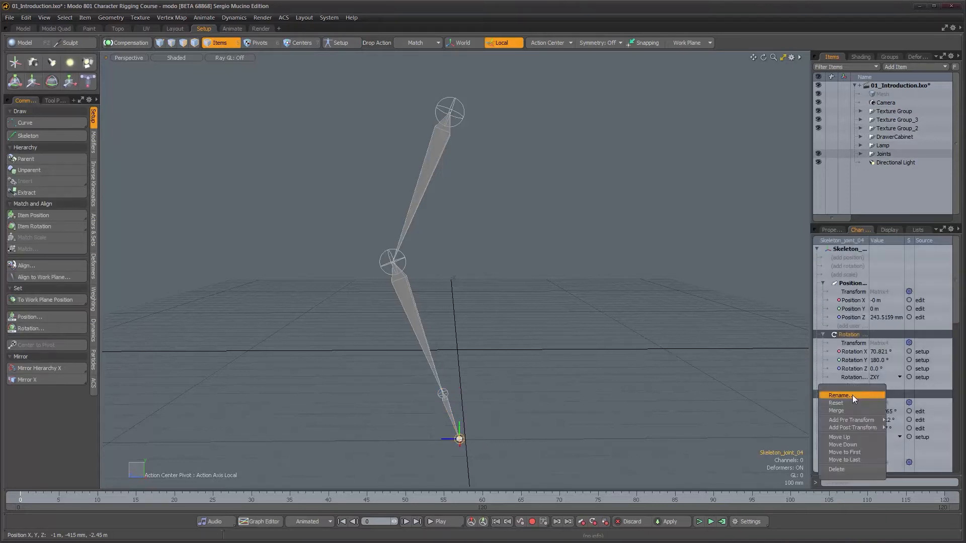
click(853, 410)
right_click(852, 335)
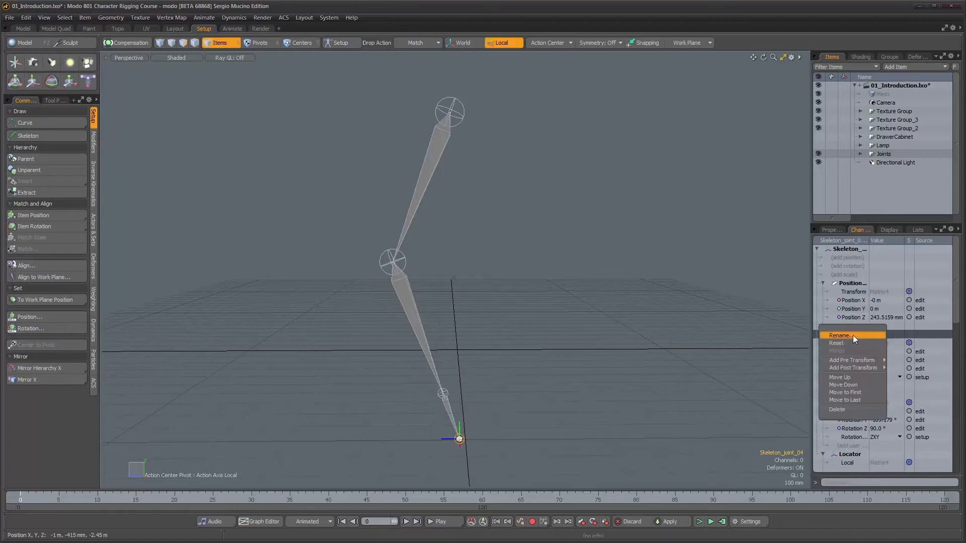
click(855, 408)
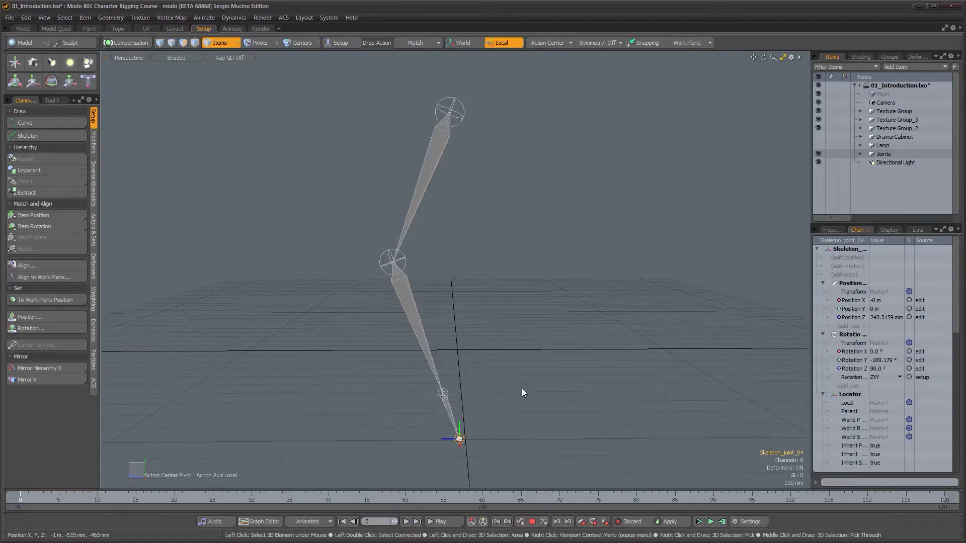
alt+drag(500, 387, 517, 359)
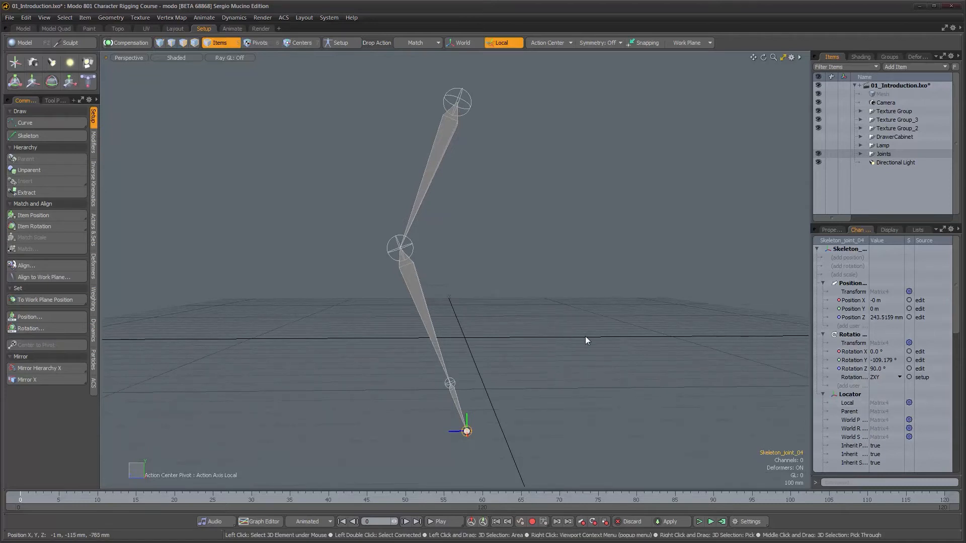
click(831, 230)
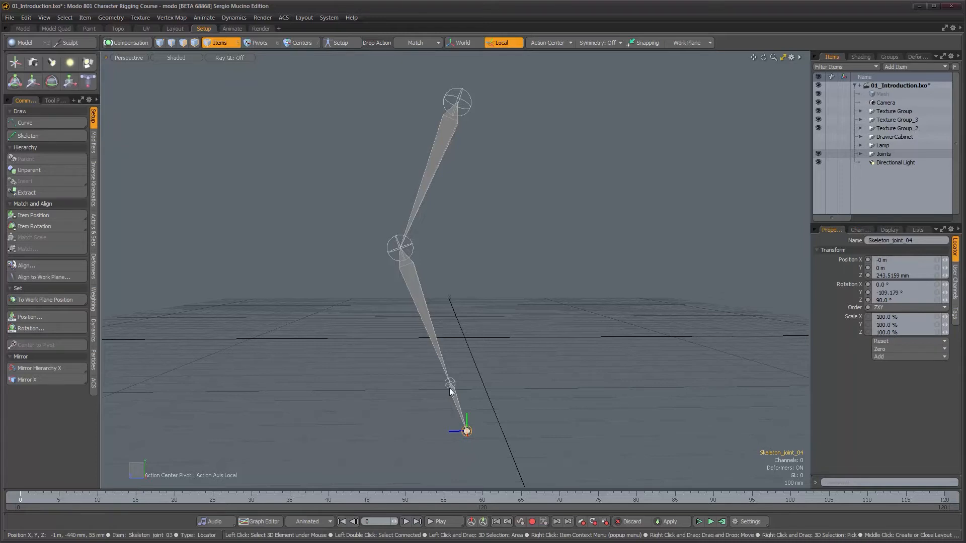
Step: Try zeroing the end joint's rotation, and undo it
alt+right_drag(458, 415, 493, 406)
alt+middle_drag(493, 406, 501, 352)
alt+right_drag(500, 352, 495, 364)
alt+drag(495, 365, 468, 388)
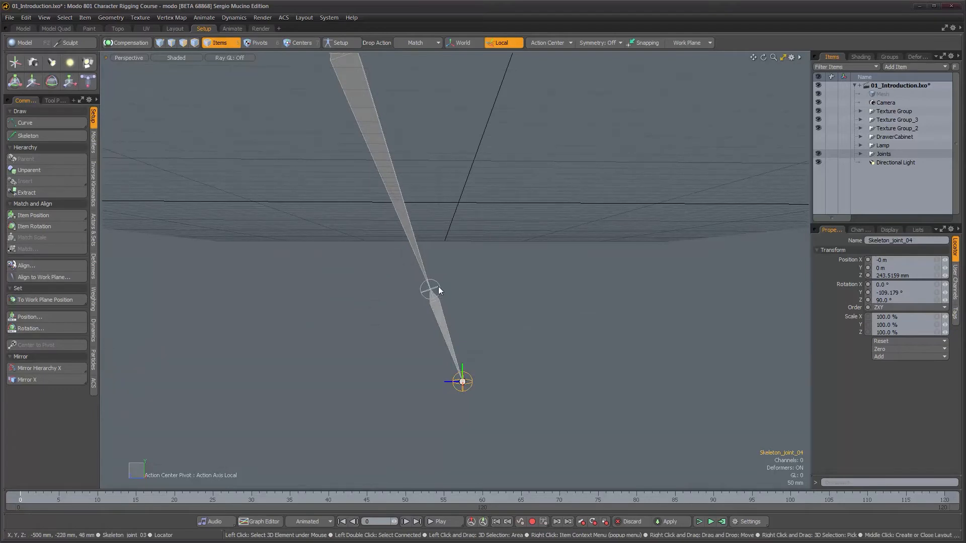
click(884, 349)
click(888, 357)
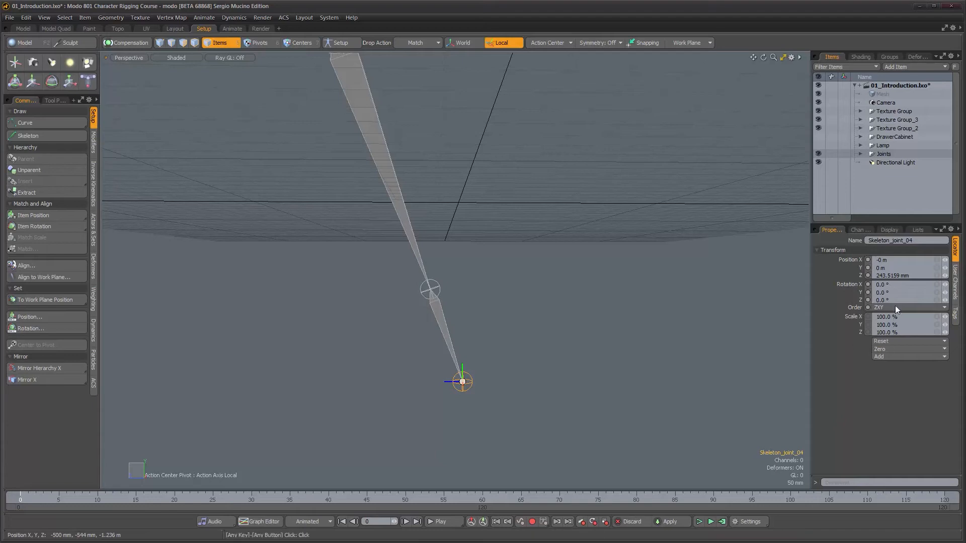
key(ctrl+z)
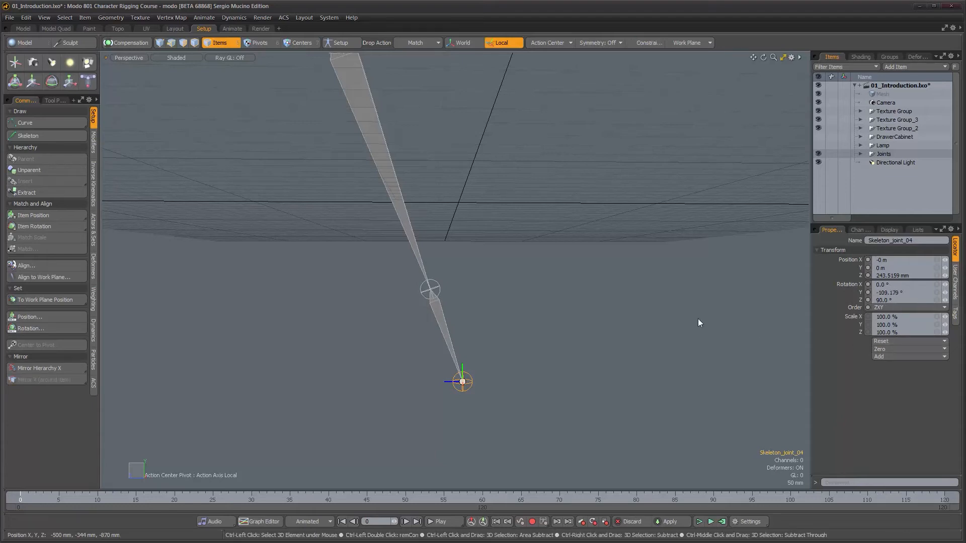
Step: Reset the end joint's rotation to align it with its parent joint, and check its axes
click(876, 342)
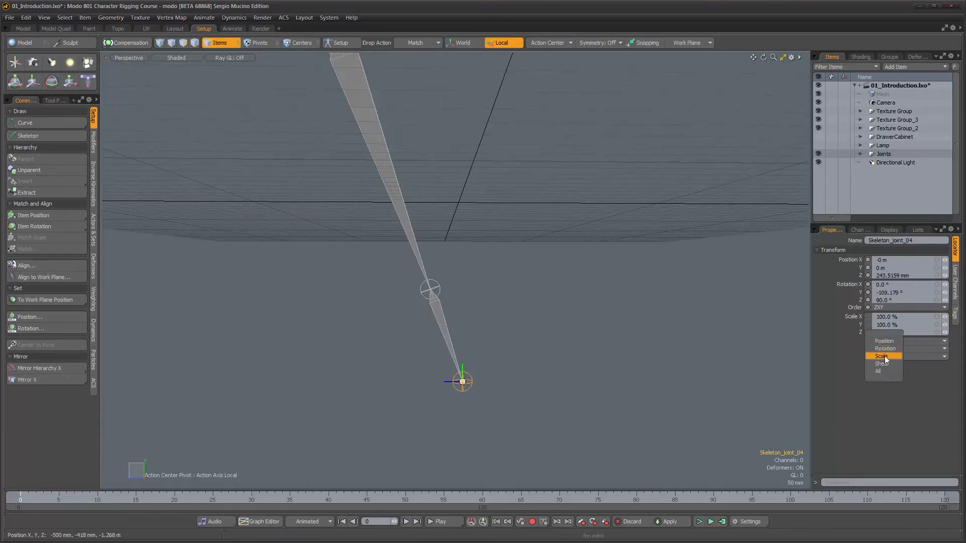
click(886, 351)
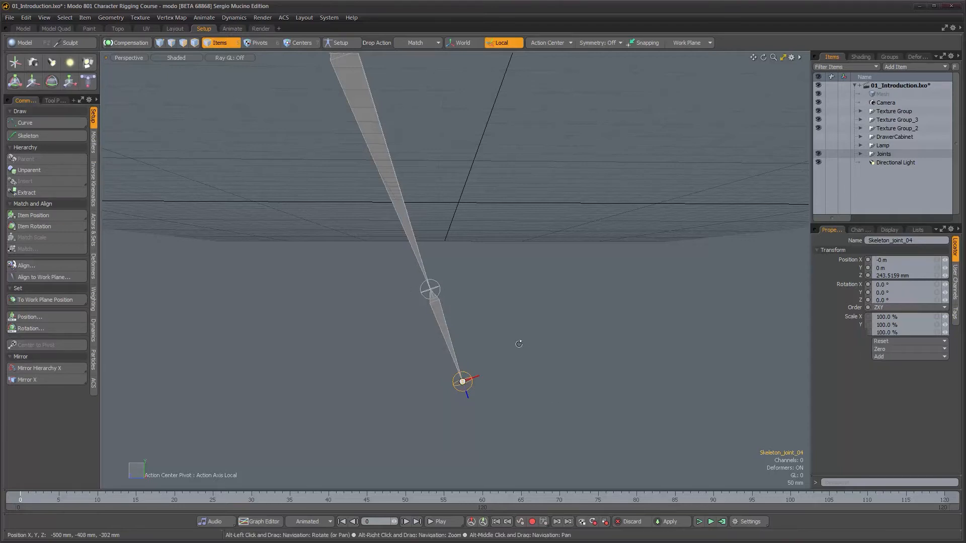
alt+drag(517, 339, 463, 383)
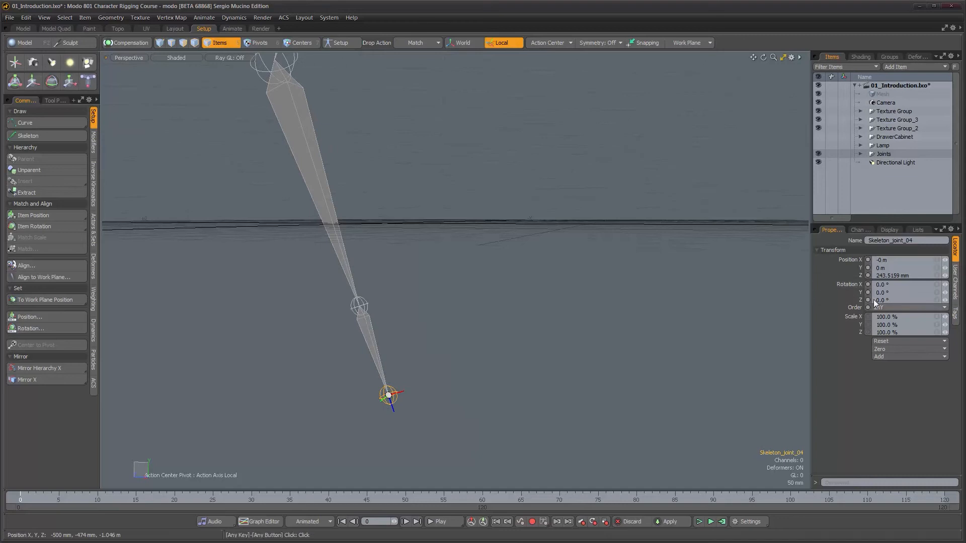
Step: Inspect the middle joint's orientation and rotation properties within the whole chain
alt+drag(364, 345, 384, 255)
double_click(417, 118)
alt+drag(458, 227, 384, 264)
click(363, 280)
click(361, 278)
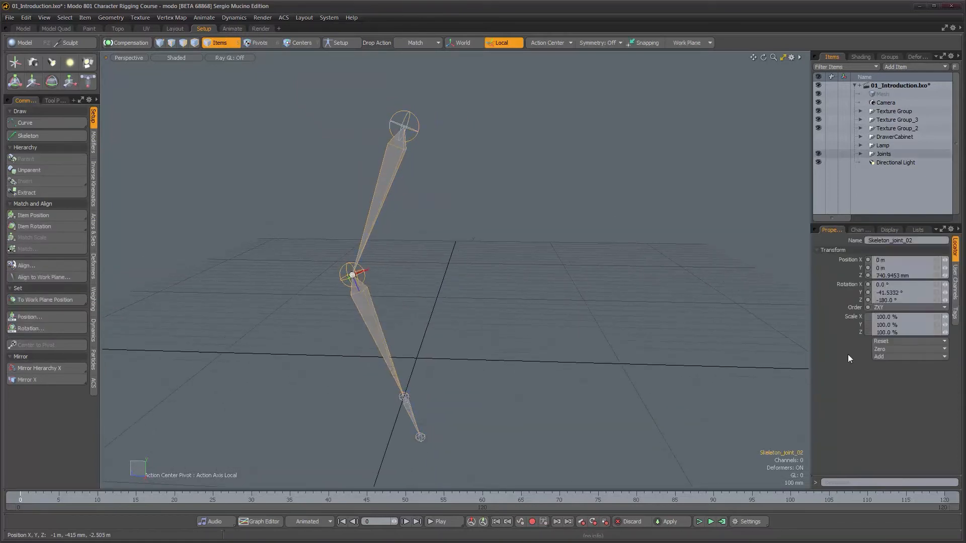
Step: Select the whole joint chain from the root and examine all joints' axis orientations from several angles
click(417, 134)
double_click(418, 134)
alt+drag(435, 177, 473, 215)
alt+right_drag(472, 215, 496, 221)
alt+shift+drag(438, 156, 400, 220)
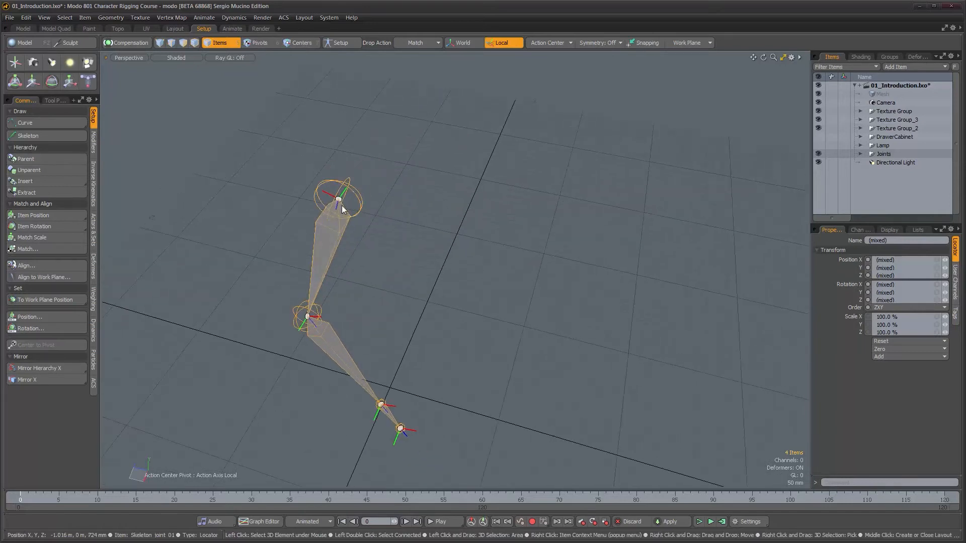
alt+drag(393, 428, 422, 352)
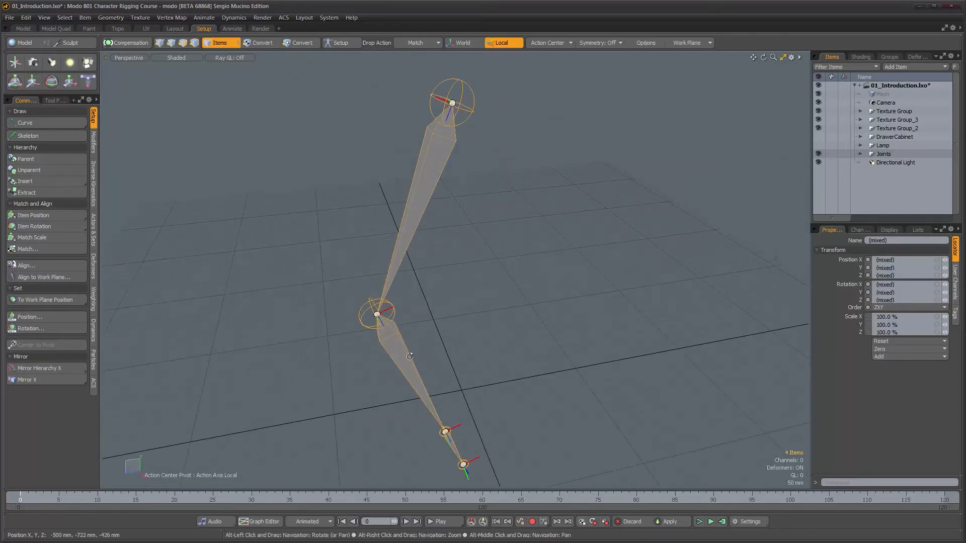
alt+drag(431, 293, 602, 290)
alt+drag(657, 279, 574, 311)
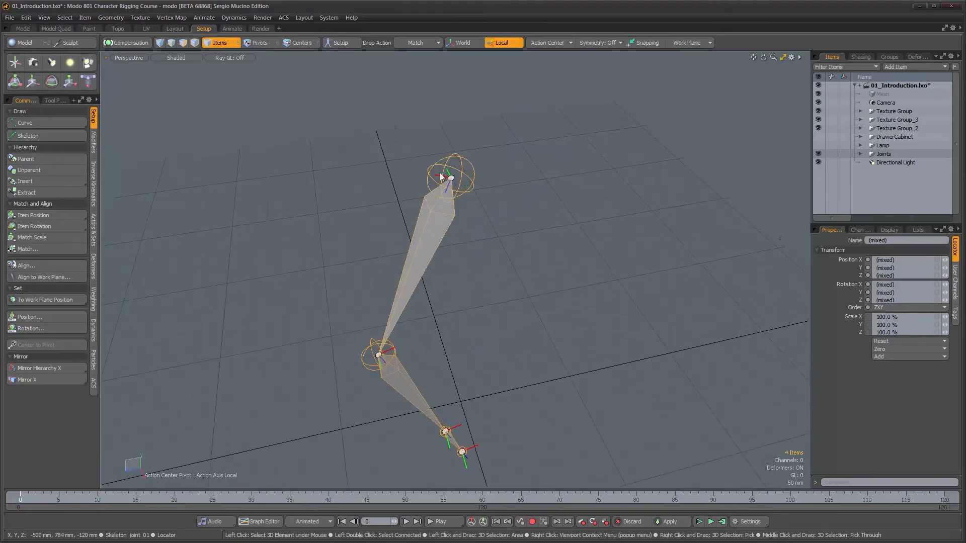
alt+drag(374, 184, 413, 166)
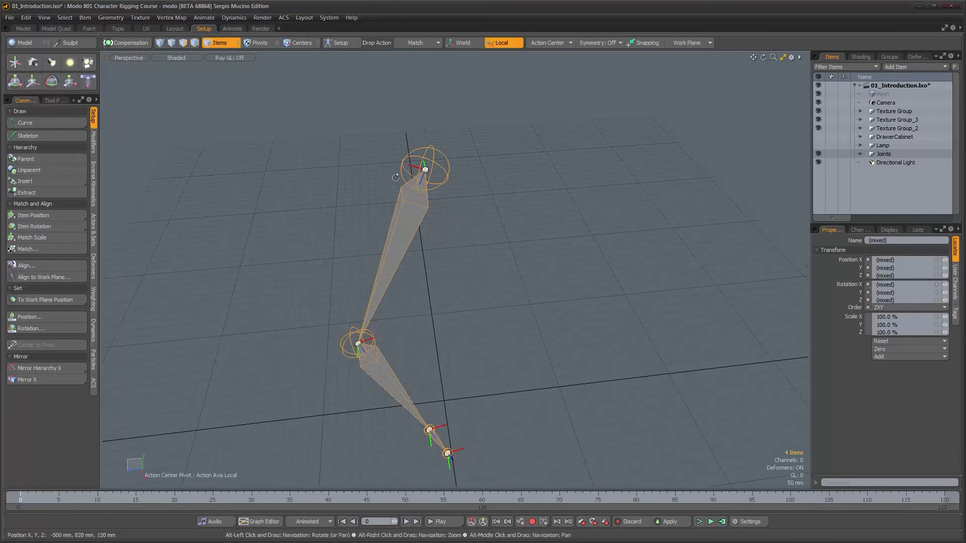
alt+drag(327, 154, 371, 143)
alt+drag(394, 216, 402, 146)
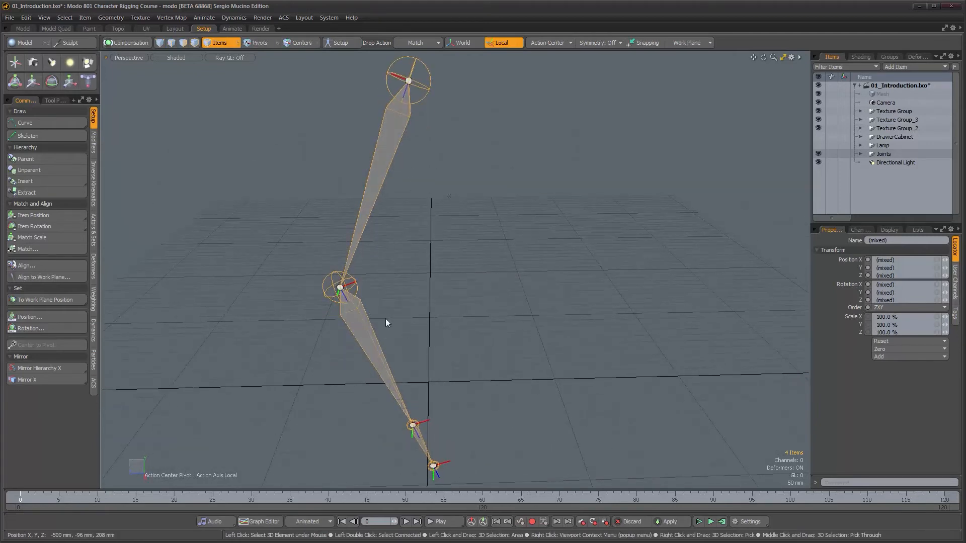
alt+drag(390, 348, 403, 336)
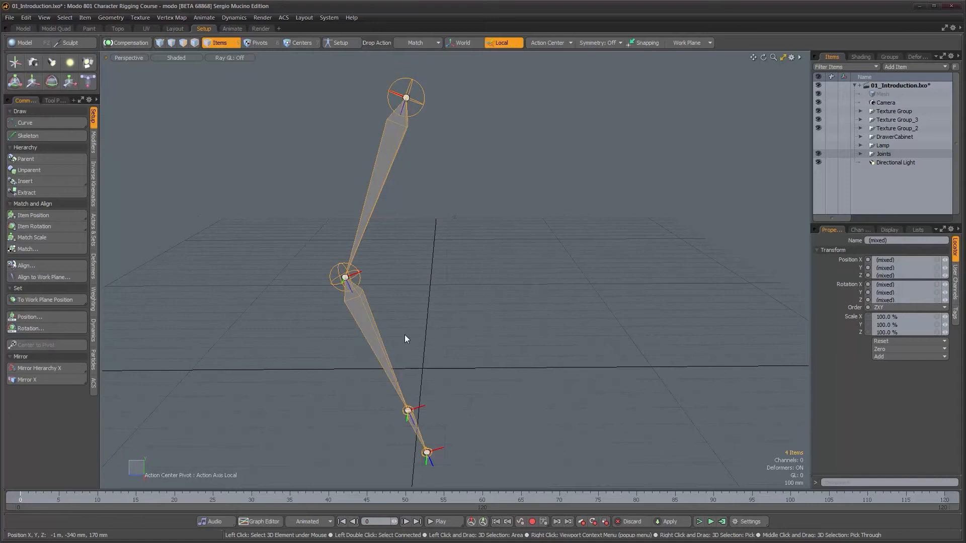
Step: Align the joint chain in Item \ Center mode with Z Direction, Y Axis orientation and Scene as the up axis
click(26, 265)
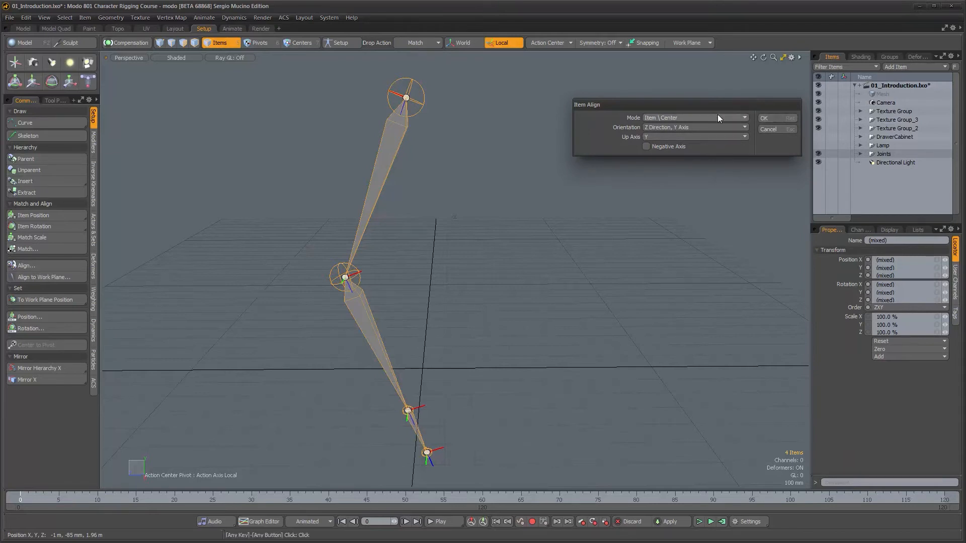
click(663, 117)
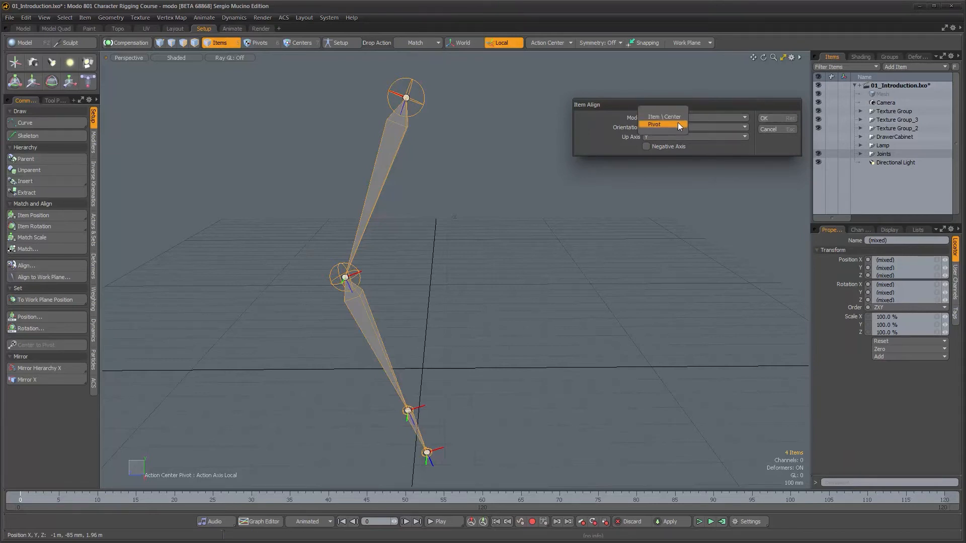
click(677, 118)
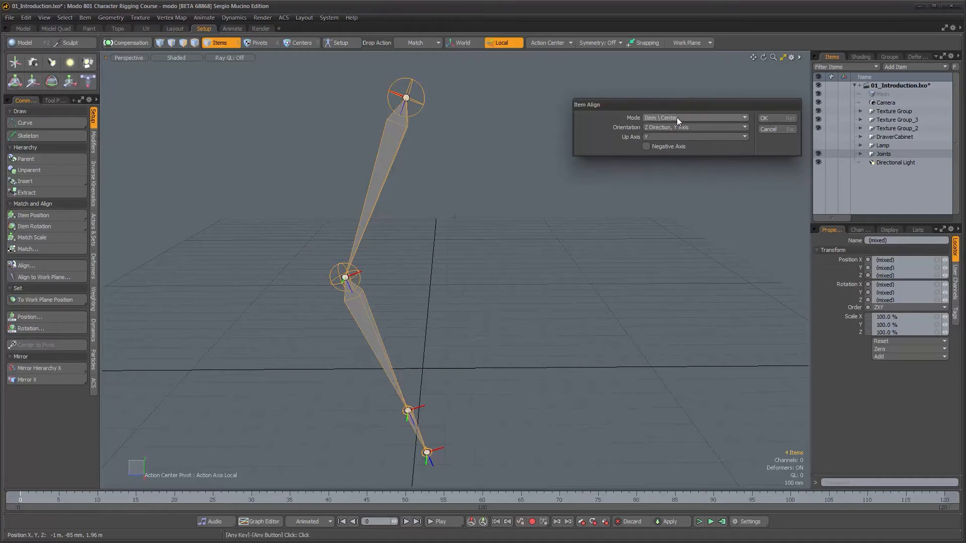
click(731, 128)
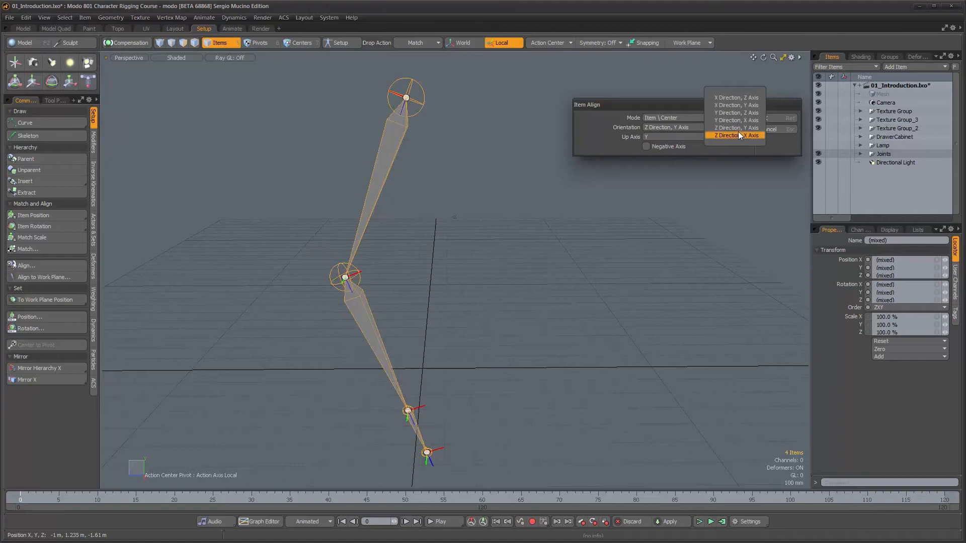
click(731, 127)
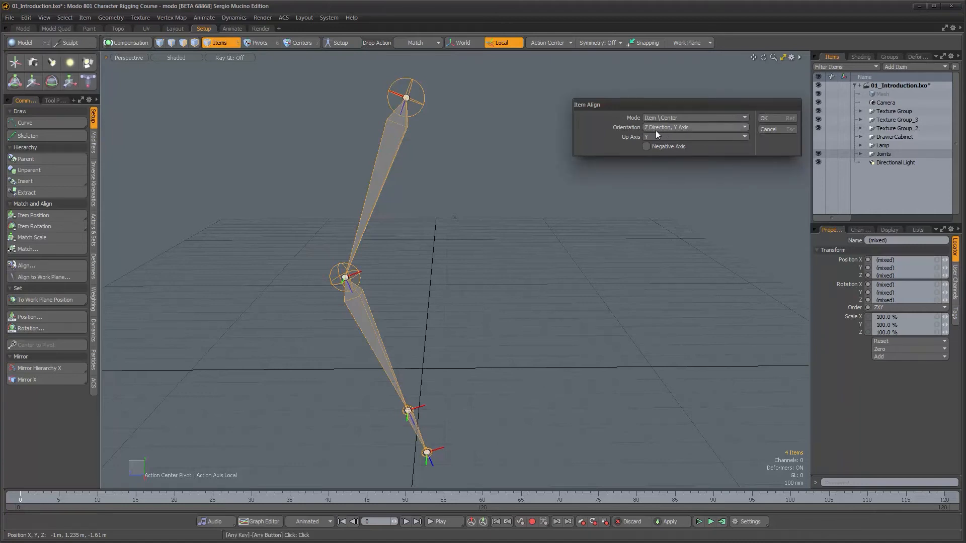
click(677, 134)
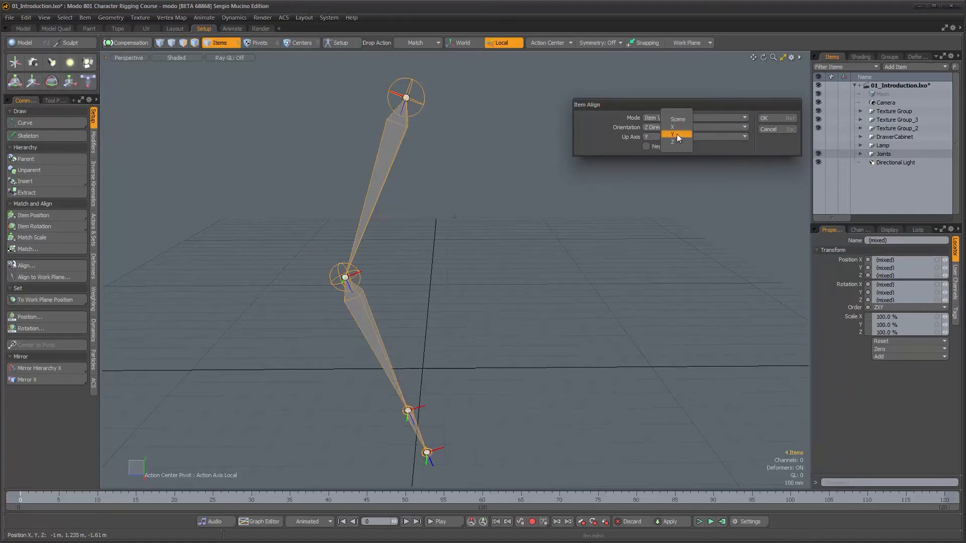
click(674, 119)
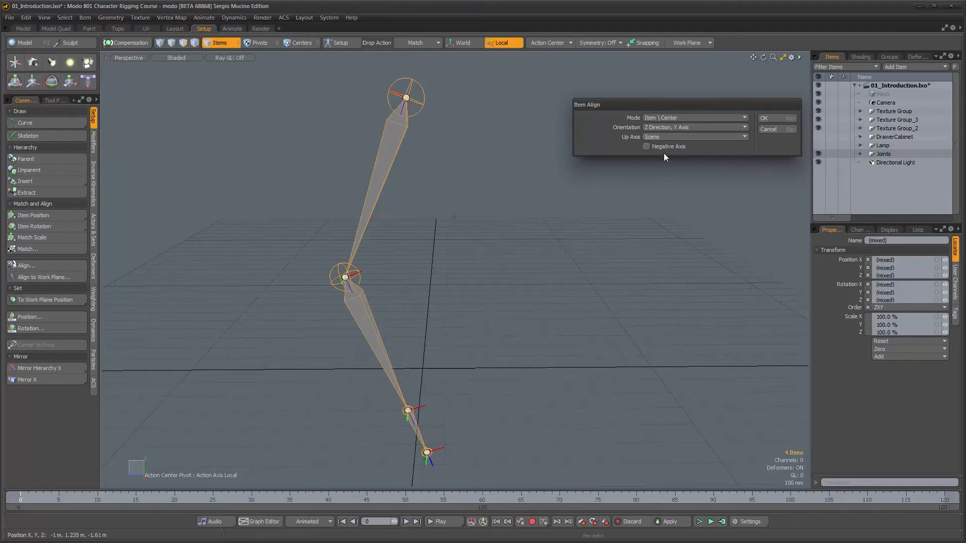
click(780, 118)
alt+drag(569, 156, 461, 131)
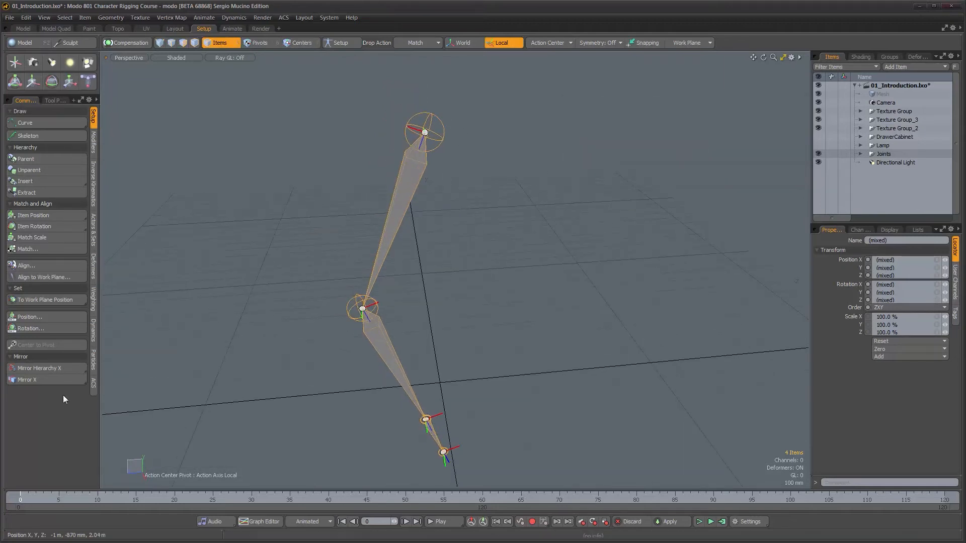
alt+drag(267, 269, 338, 297)
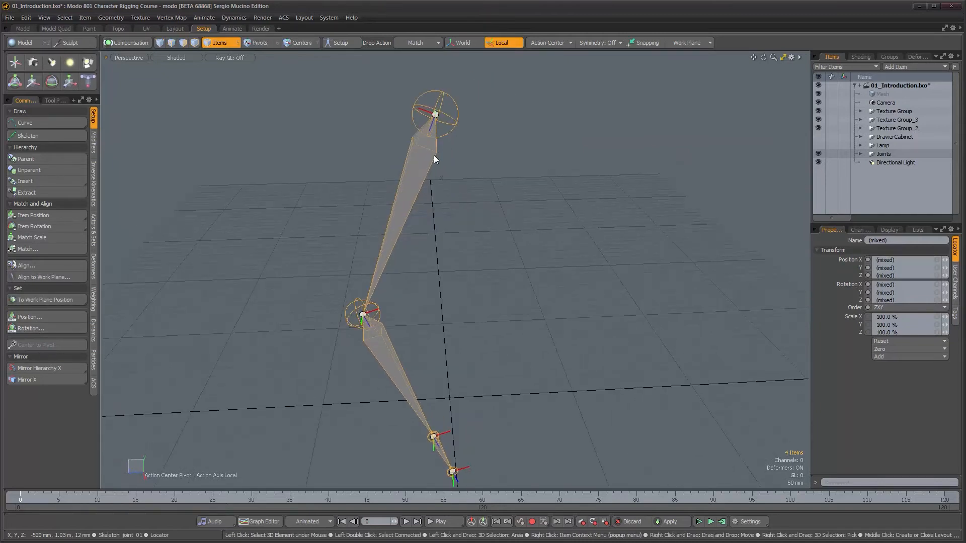
alt+drag(347, 348, 302, 330)
Step: Align the joint chain with Z Direction, X Axis orientation and Scene as the up axis, and check the joints' axes
click(76, 267)
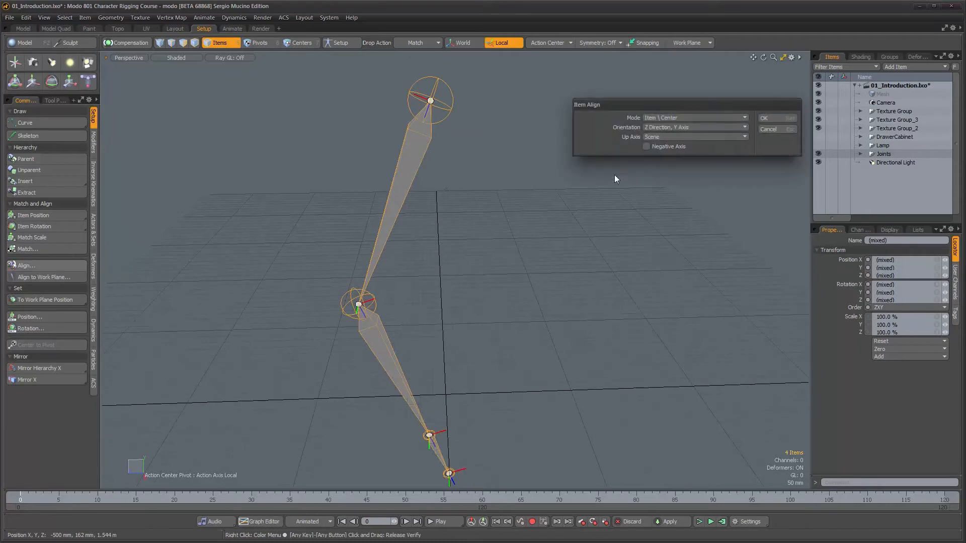
click(682, 128)
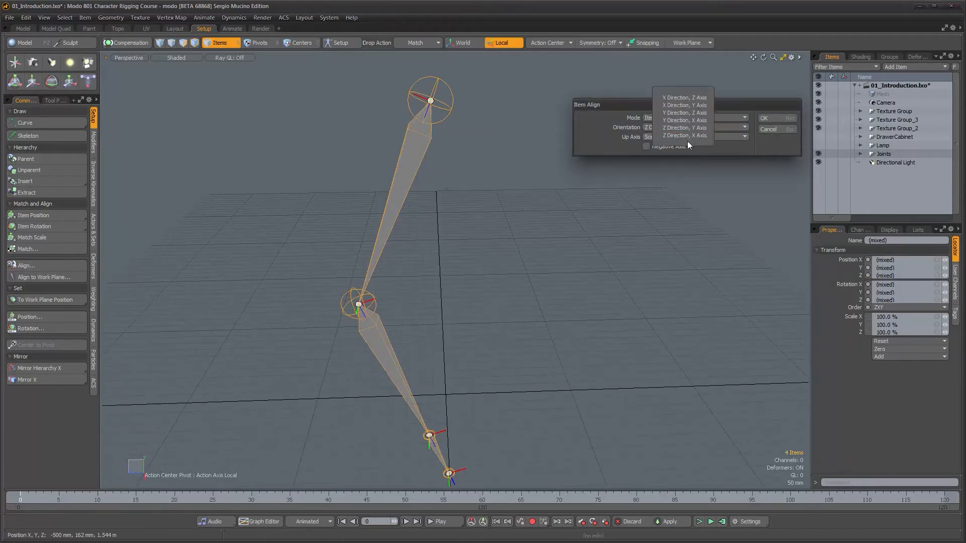
click(687, 135)
click(766, 120)
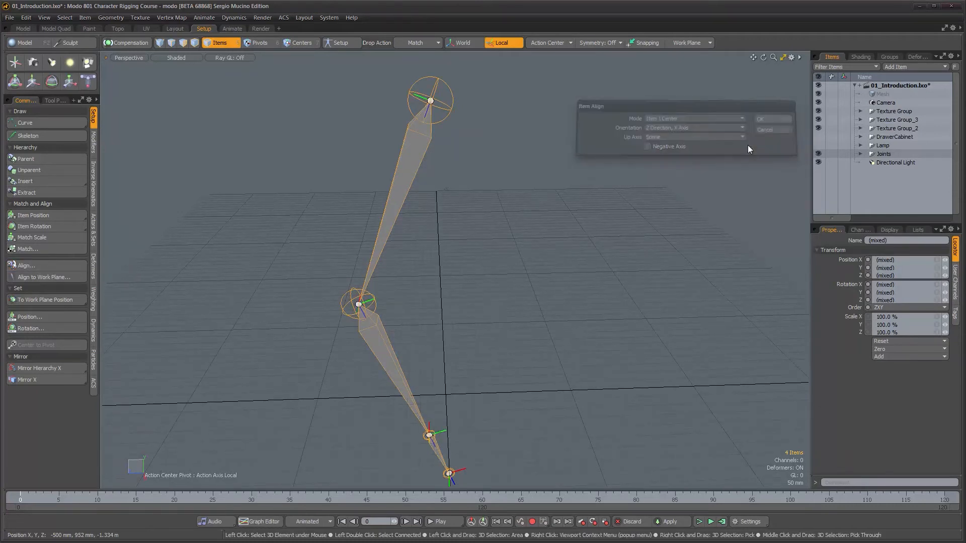
alt+drag(373, 325, 462, 225)
alt+right_drag(450, 221, 495, 256)
alt+drag(495, 256, 468, 244)
alt+right_drag(469, 244, 456, 246)
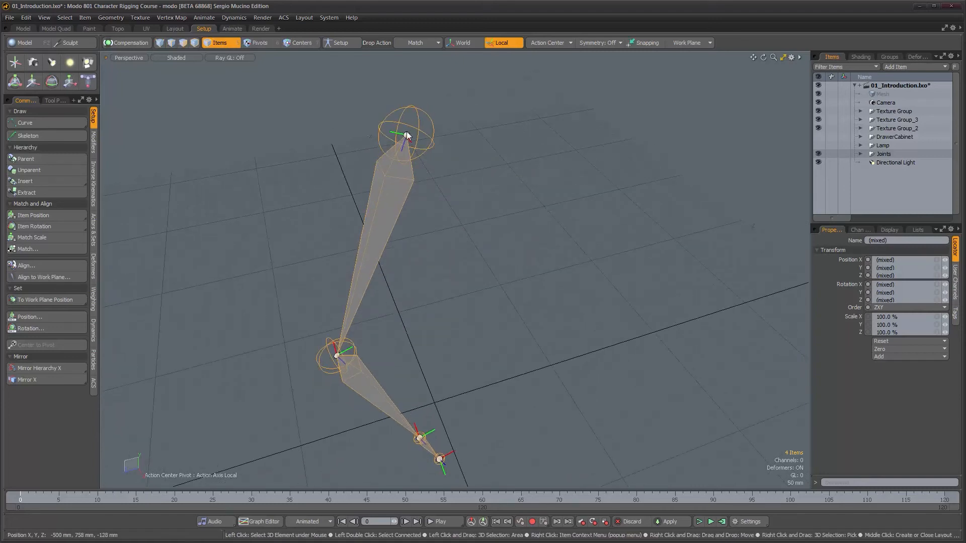
alt+drag(418, 207, 393, 242)
Step: Select only the root joint, try rotating it about its Y axis, and undo the rotation
click(378, 233)
click(347, 171)
alt+right_drag(392, 241, 394, 263)
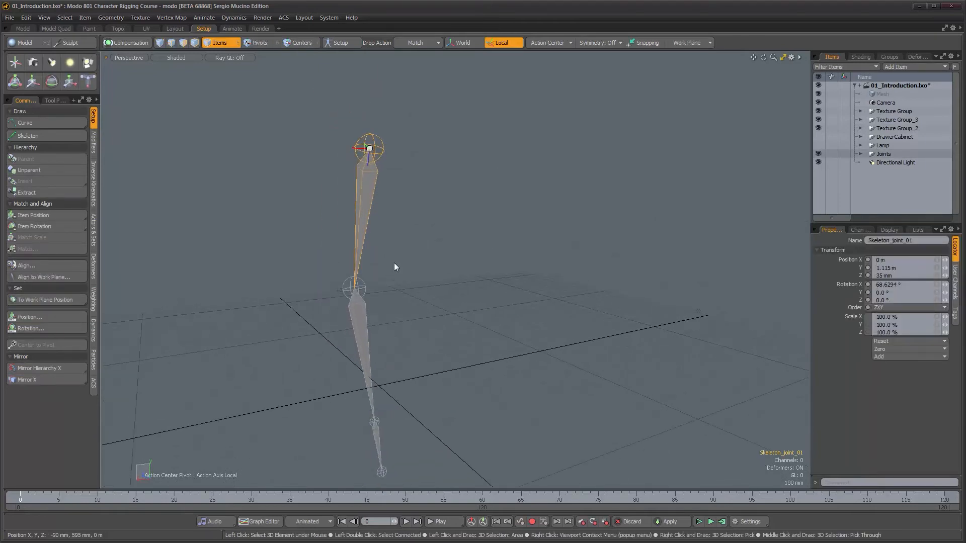
key(e)
mouse_move(398, 263)
alt+mouse_down()
mouse_move(373, 285)
mouse_move(395, 282)
alt+mouse_up()
drag(320, 156, 351, 128)
key(ctrl+z)
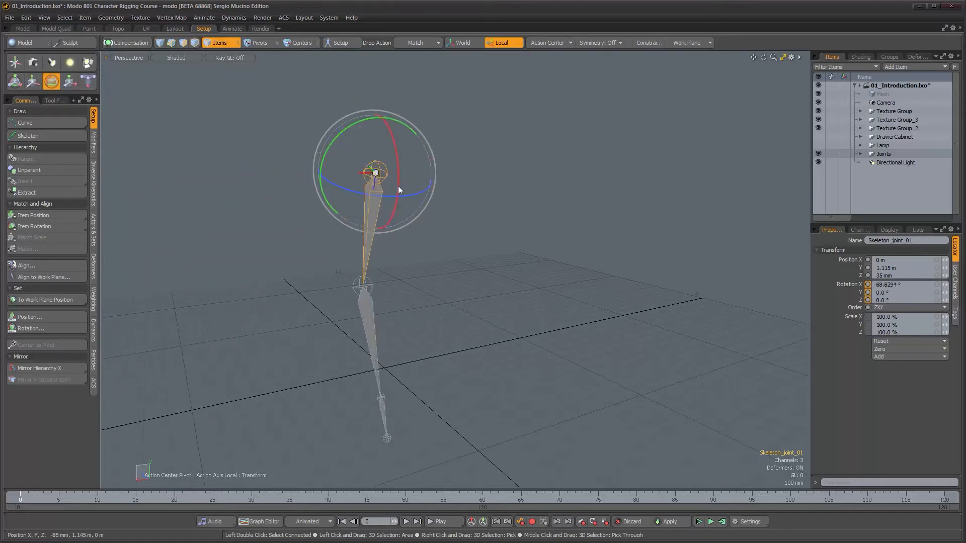
Step: Try rotating the root joint about its different local axes, undo each rotation, and leave the Rotate tool
drag(397, 185, 401, 218)
drag(404, 120, 420, 207)
key(ctrl+z)
key(ctrl+z)
drag(336, 140, 327, 121)
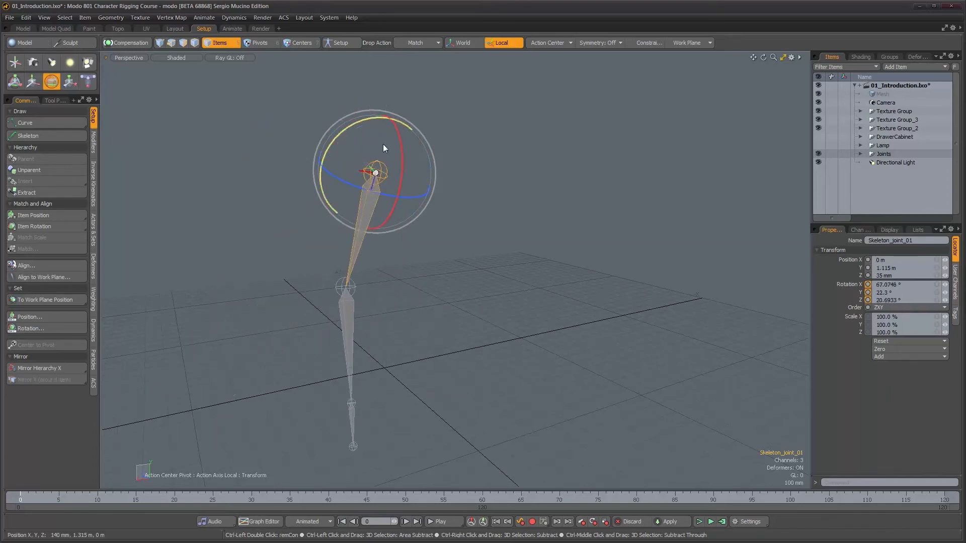
key(ctrl+z)
drag(398, 160, 201, 246)
key(ctrl+z)
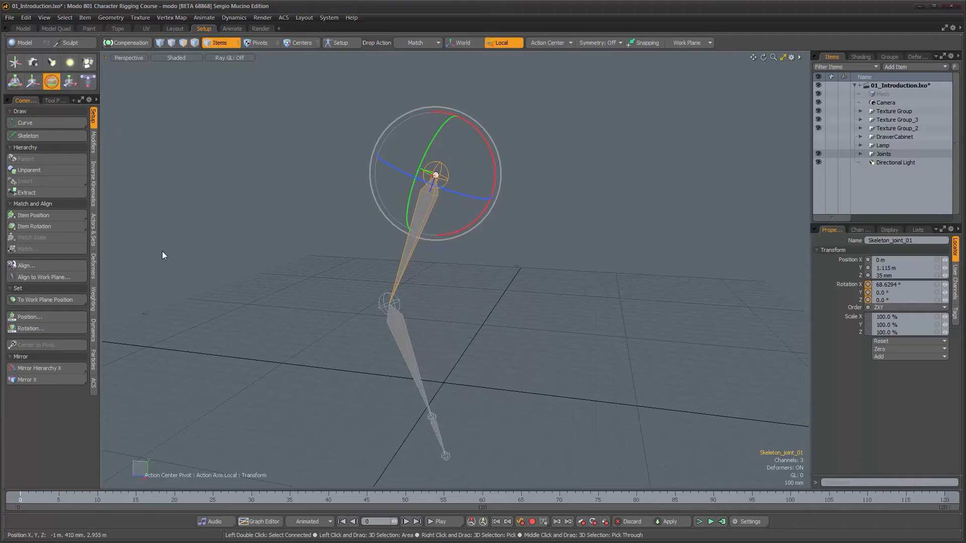
key(space)
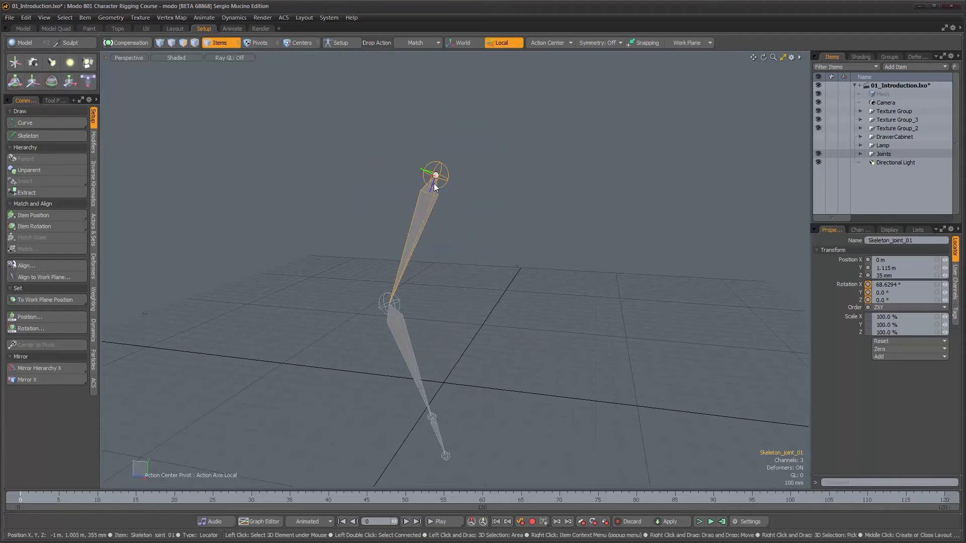
Step: Select the whole joint chain and align it with Z Direction, X Axis orientation and X as the up axis
double_click(430, 199)
alt+drag(442, 243, 457, 199)
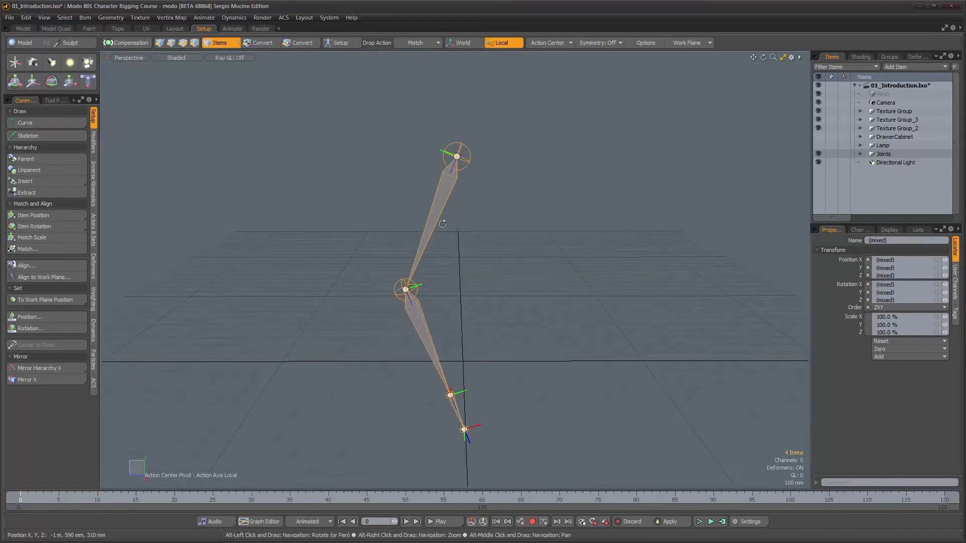
click(62, 269)
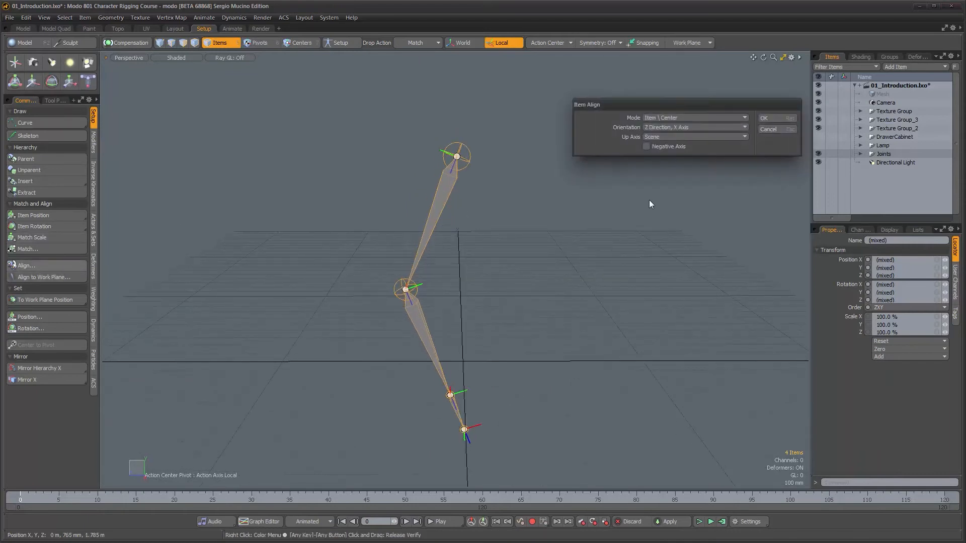
click(696, 127)
click(698, 123)
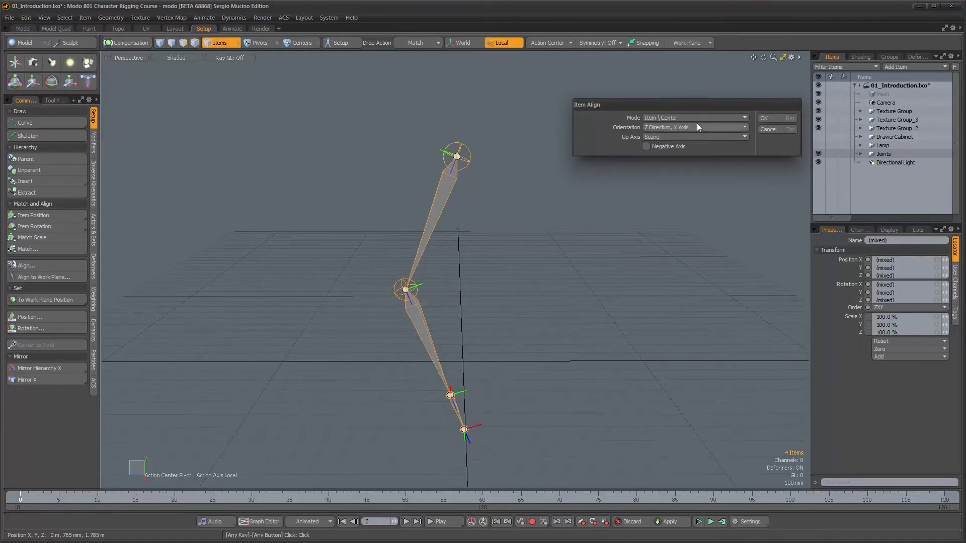
click(696, 126)
click(695, 131)
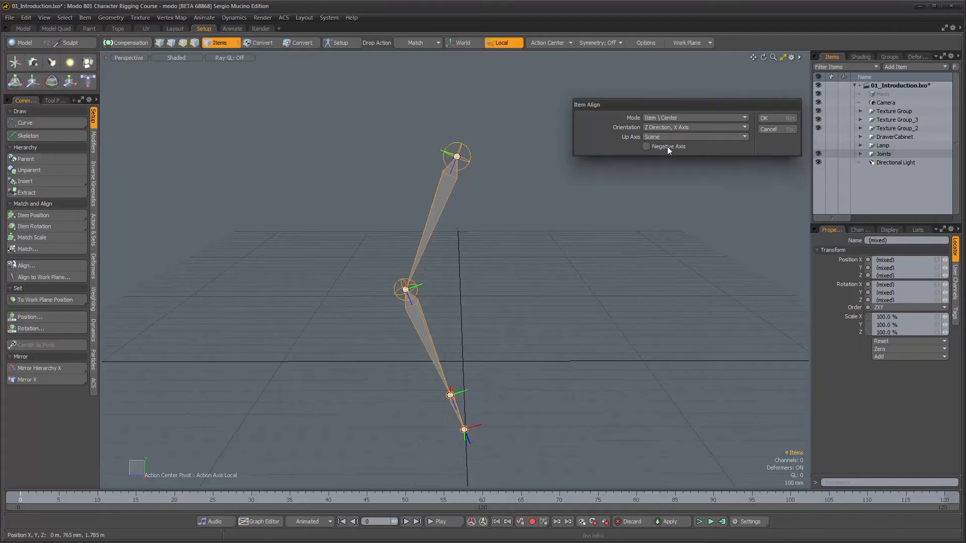
click(684, 136)
click(680, 143)
click(764, 118)
alt+drag(543, 230, 480, 233)
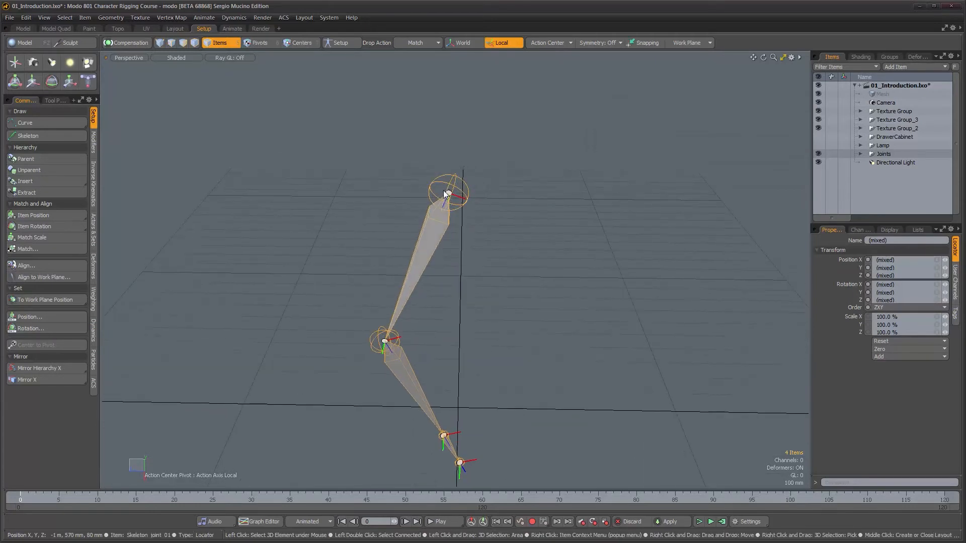
alt+drag(494, 334, 487, 302)
Step: Align the joint chain again with Z Direction, X Axis orientation and Y as the up axis
click(44, 265)
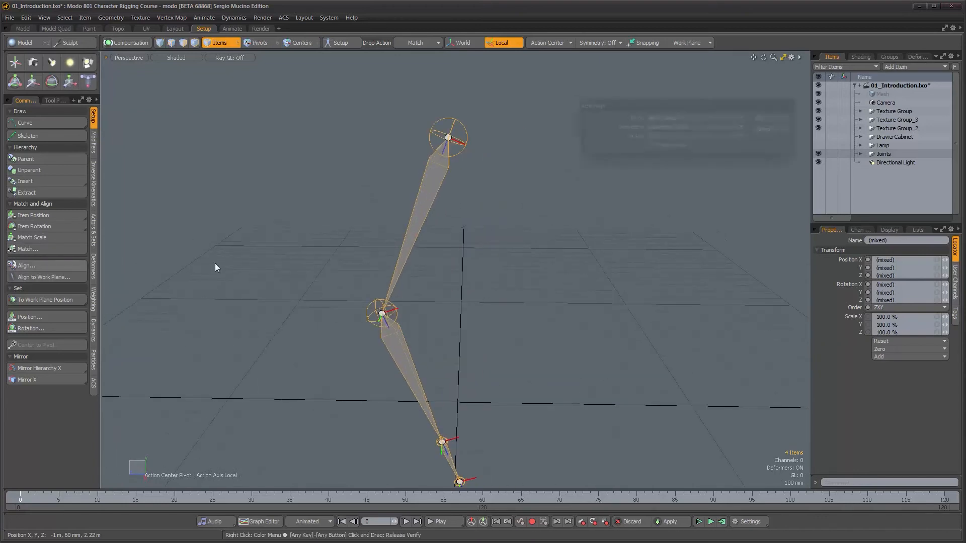
click(706, 138)
click(753, 152)
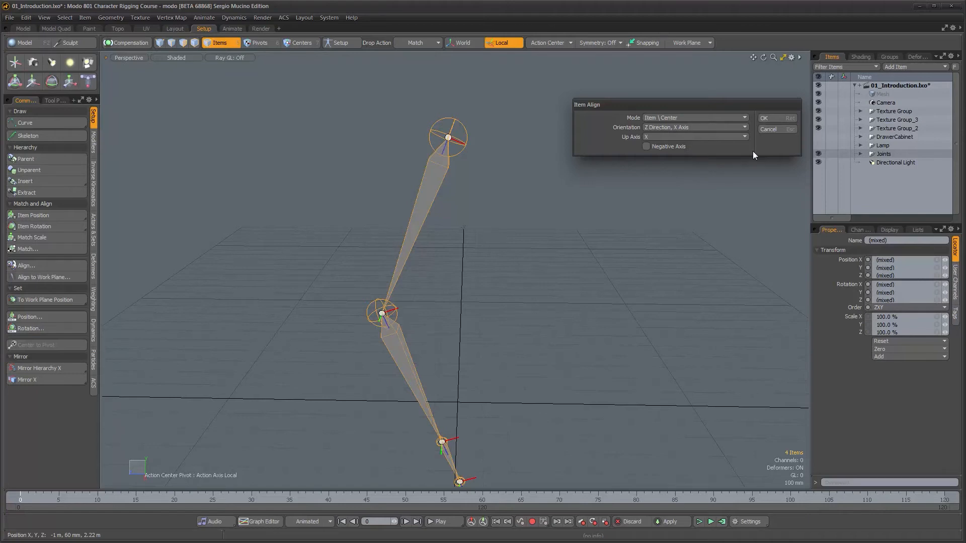
click(734, 130)
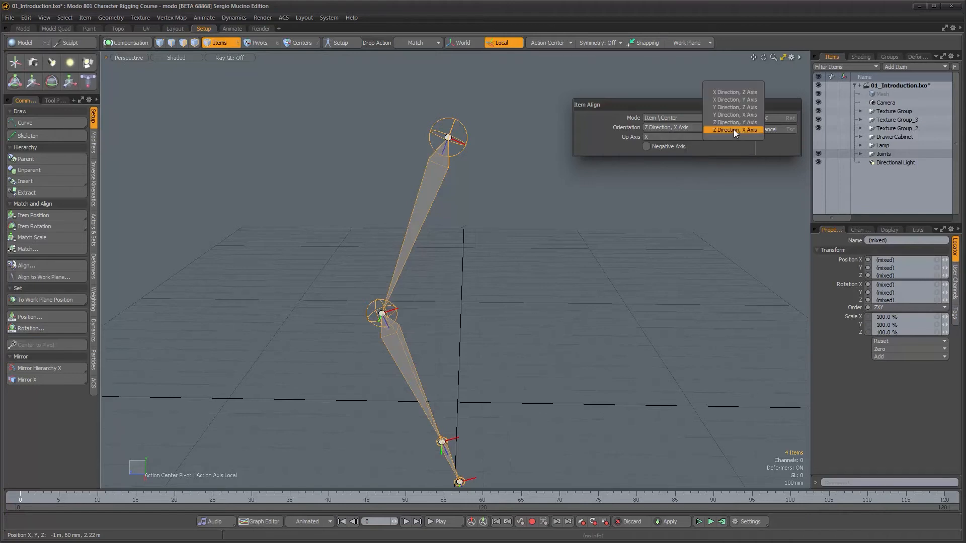
click(611, 134)
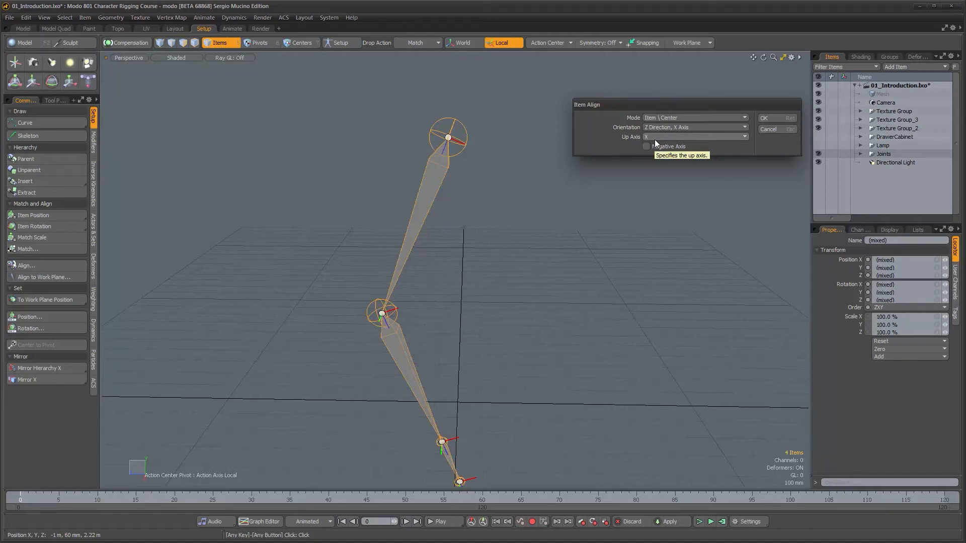
click(654, 139)
click(653, 146)
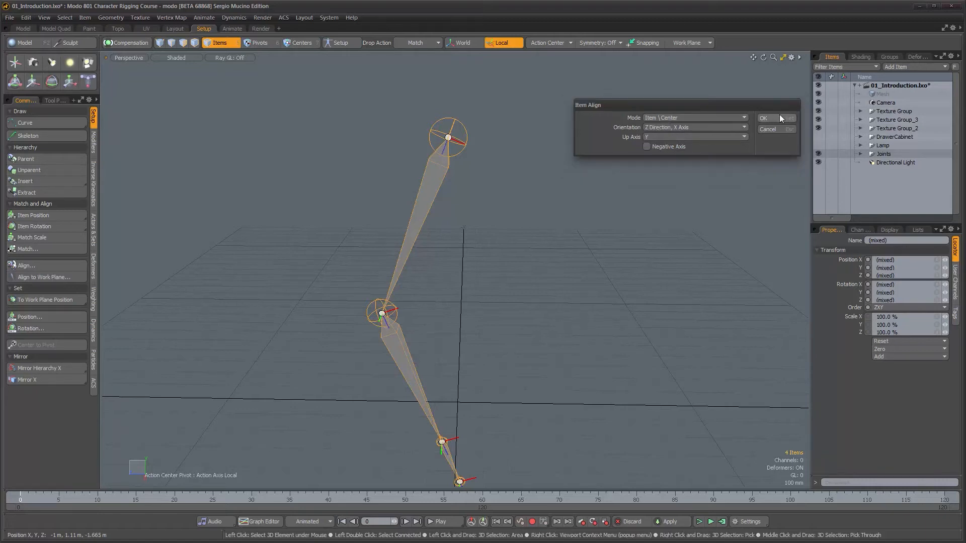
click(780, 118)
Step: Examine the axis orientation of all joints in the chain from several angles
alt+drag(459, 265, 456, 281)
alt+drag(539, 389, 538, 368)
alt+right_drag(538, 369, 511, 338)
alt+drag(511, 339, 596, 354)
alt+drag(540, 385, 499, 392)
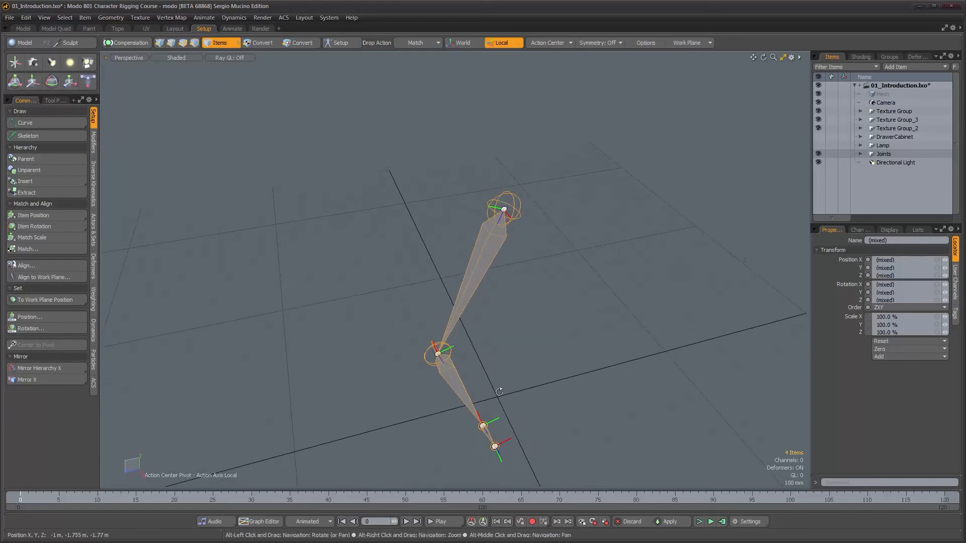
alt+drag(458, 325, 534, 270)
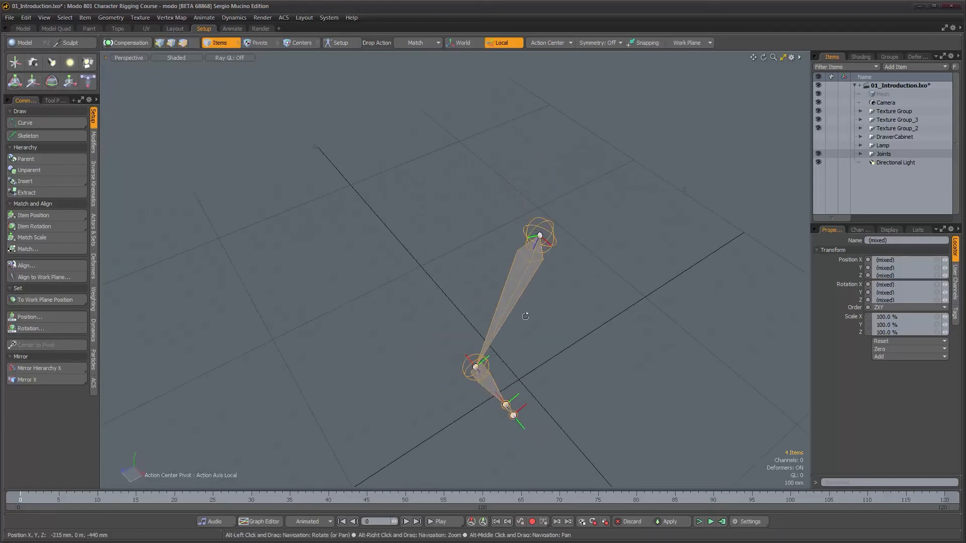
alt+drag(525, 316, 507, 310)
Step: Realign the joint chain with Z Direction, X Axis orientation and an up axis other than Y
click(26, 265)
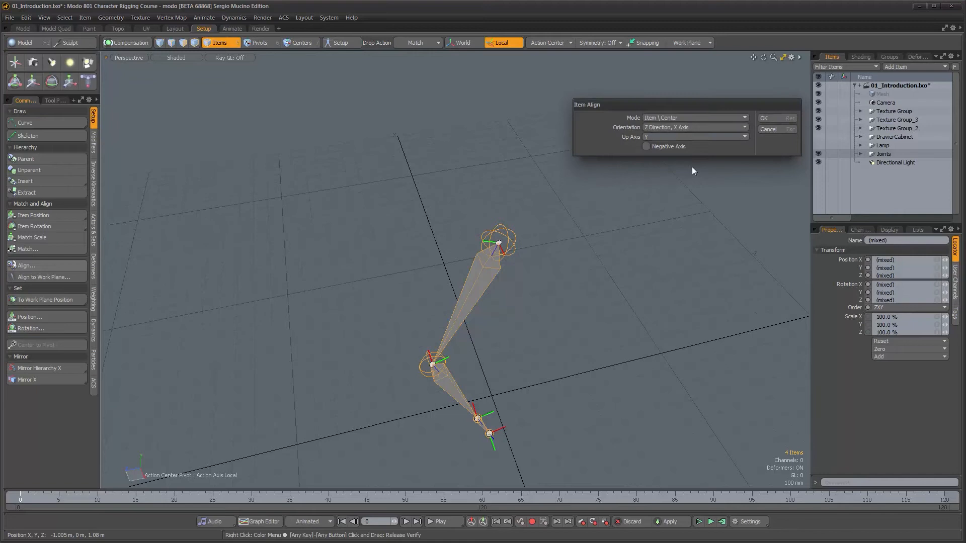
click(698, 137)
click(786, 121)
alt+drag(591, 280, 530, 287)
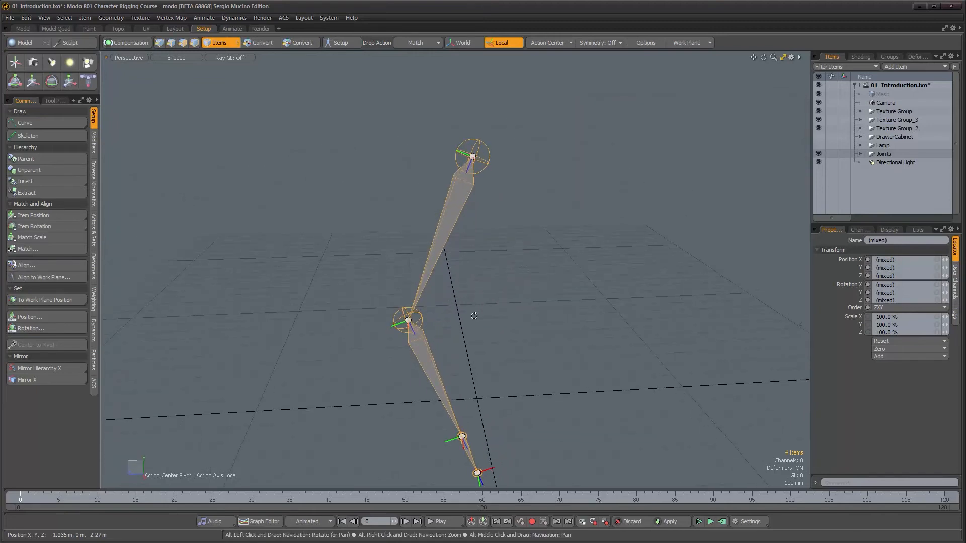
alt+drag(429, 232, 438, 303)
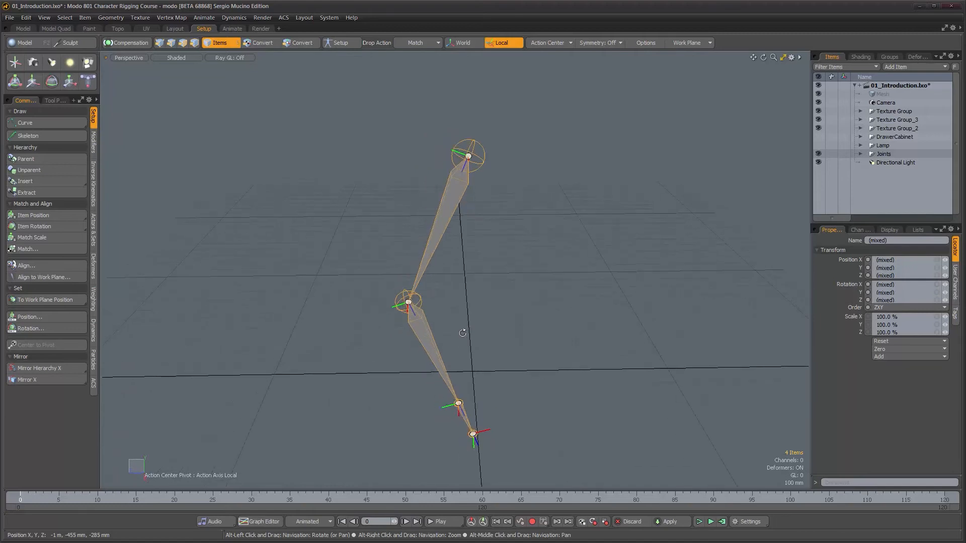
Step: Change the up axis once more for a new alignment of the joint chain, check the axes, and clear the selection
click(59, 265)
click(709, 138)
click(710, 122)
key(Return)
alt+drag(502, 262, 575, 280)
alt+right_drag(576, 273, 603, 274)
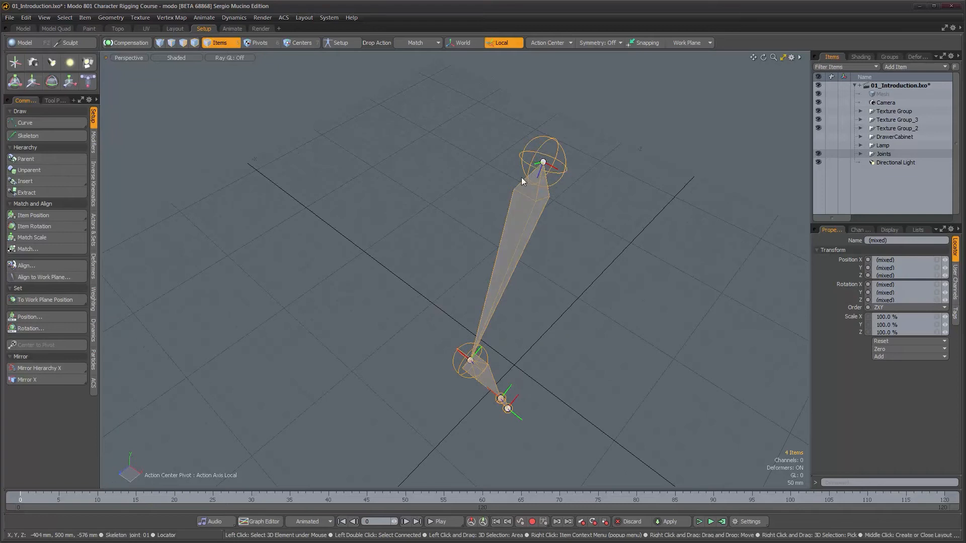
alt+drag(517, 347, 534, 222)
click(565, 212)
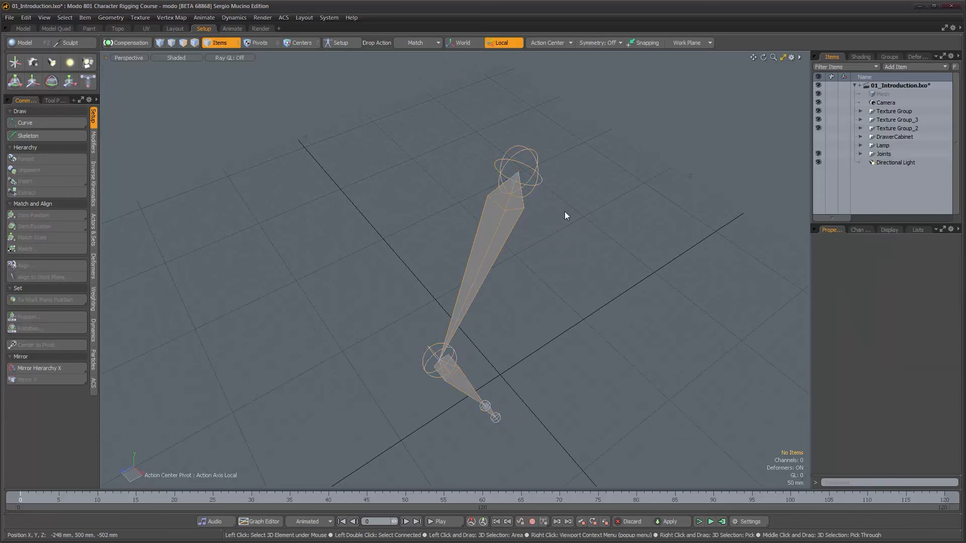
Step: Examine the local axes of the root joint, the middle joint and the whole chain to compare their orientation
click(535, 183)
alt+drag(625, 268, 613, 267)
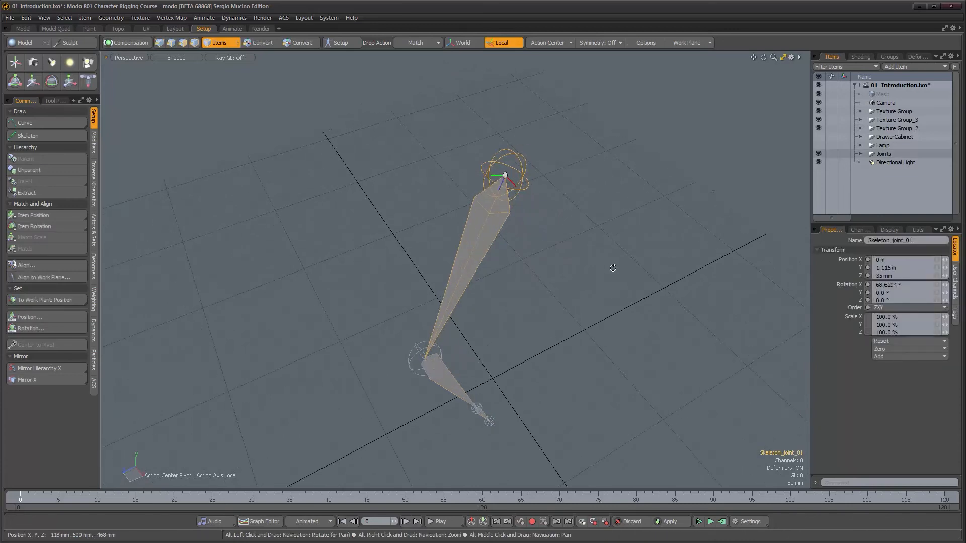
alt+drag(581, 301, 543, 281)
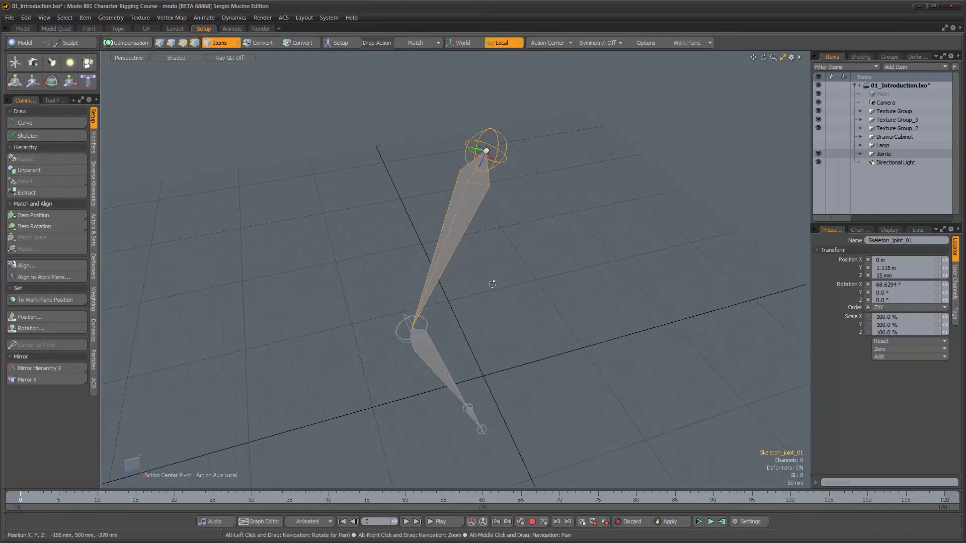
click(433, 345)
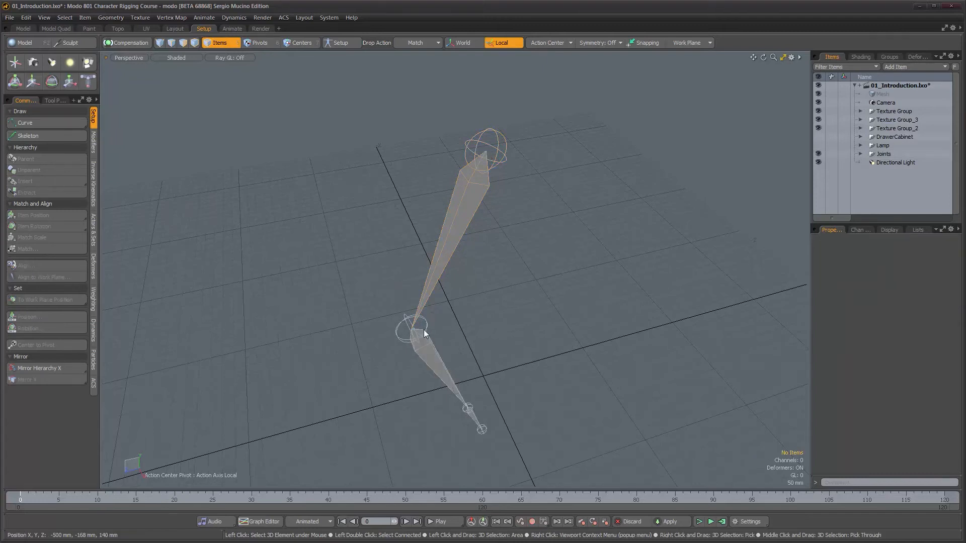
click(426, 327)
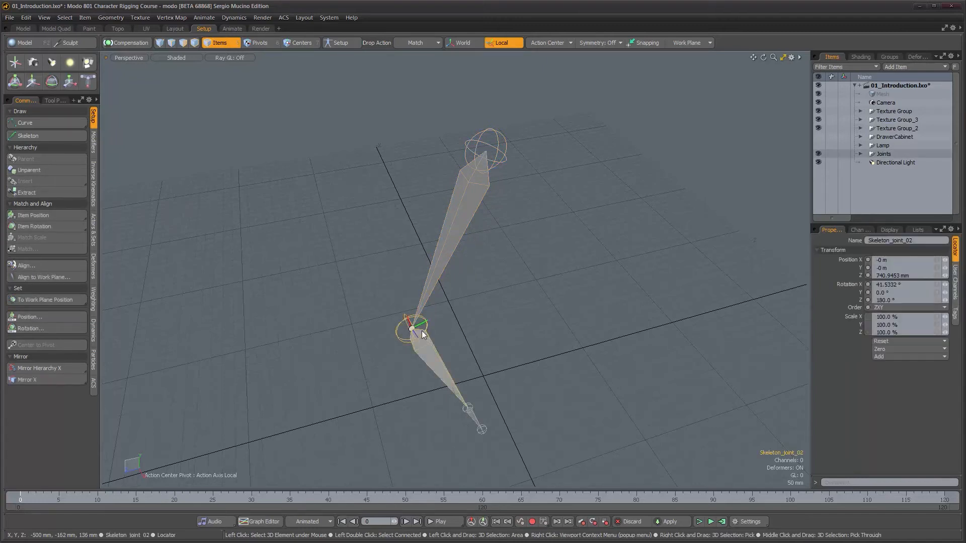
double_click(500, 161)
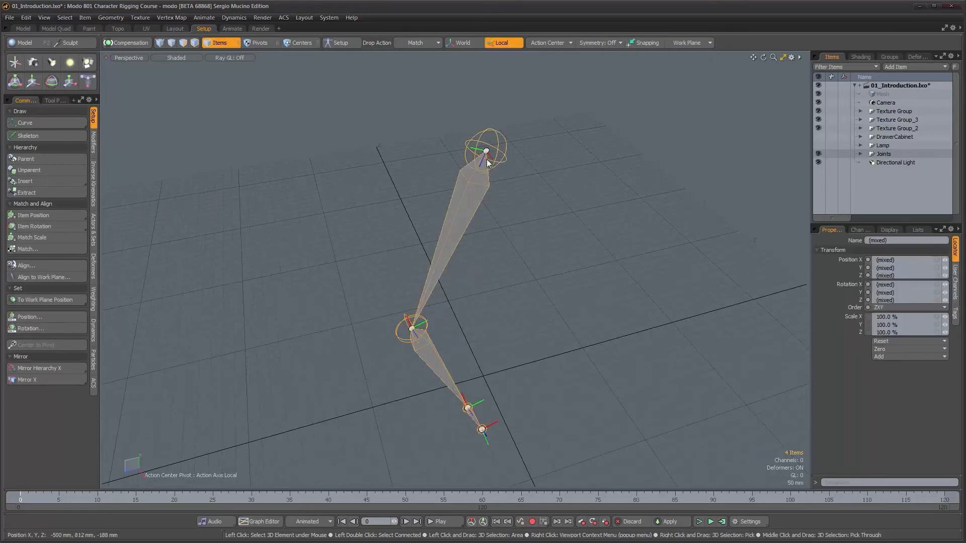
click(621, 242)
click(481, 184)
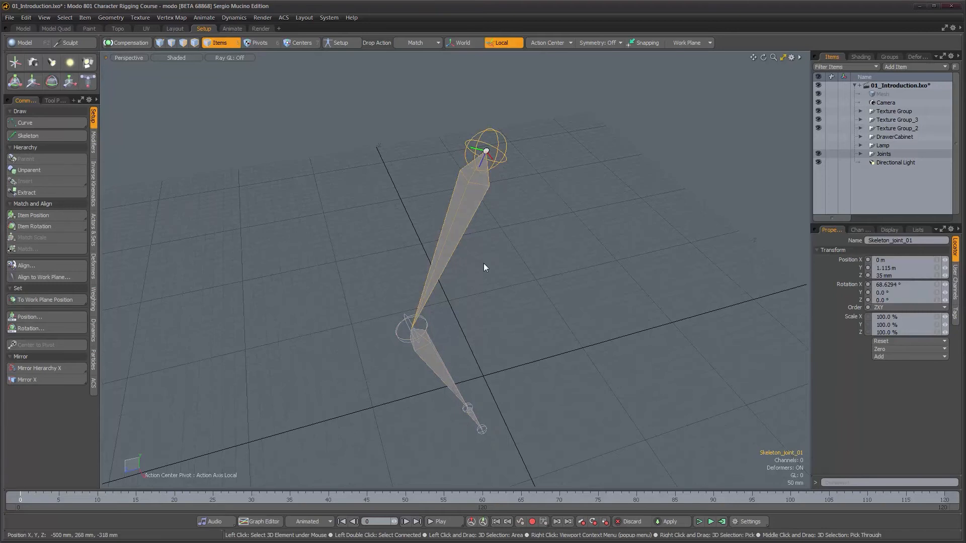
alt+drag(452, 269, 354, 283)
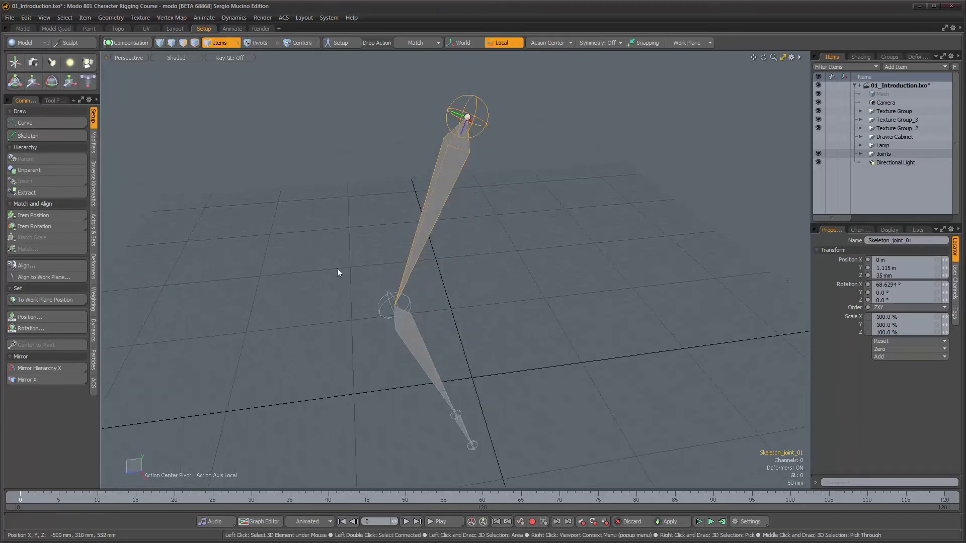
Step: Enable Child Compensate and rotate the root joint half a turn about its Z axis so its Y axis matches the next joint
key(e)
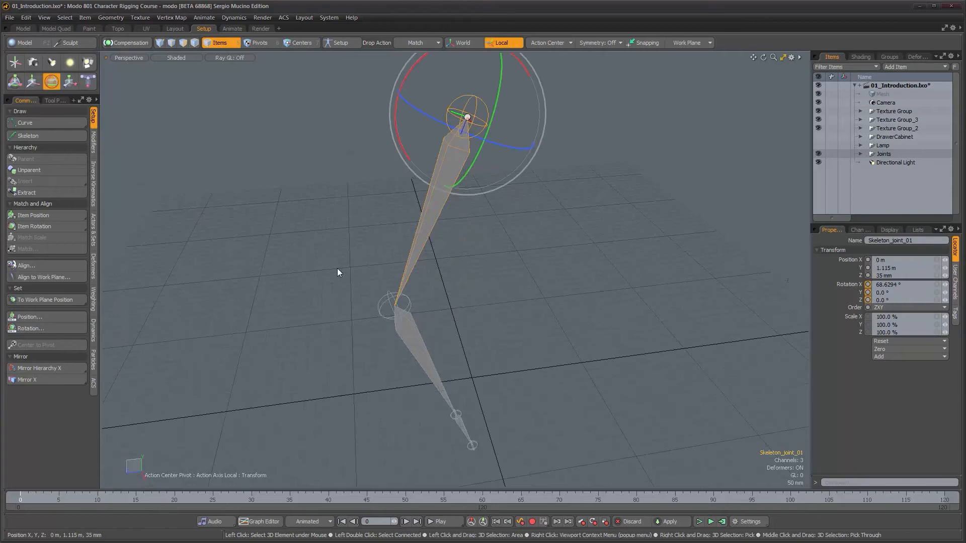
key(F2)
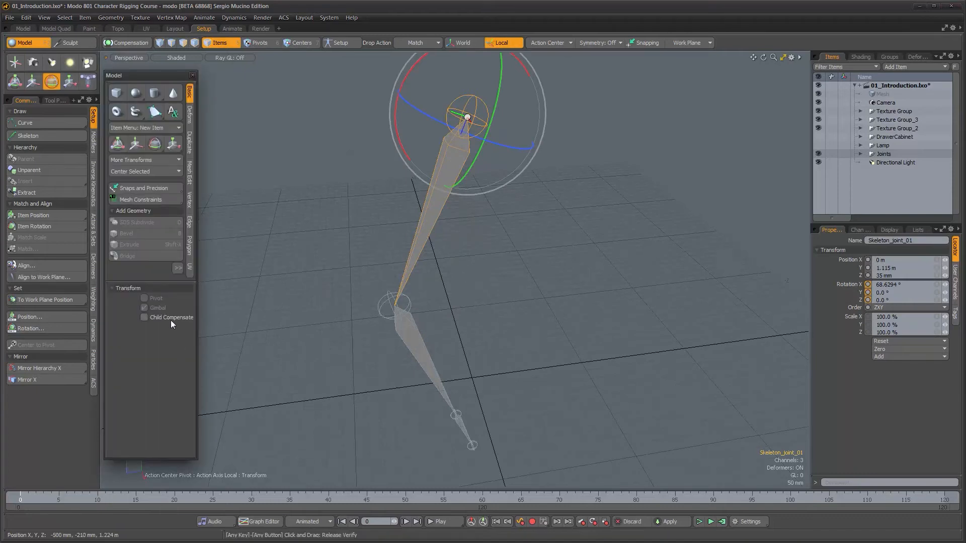
alt+drag(444, 348, 504, 216)
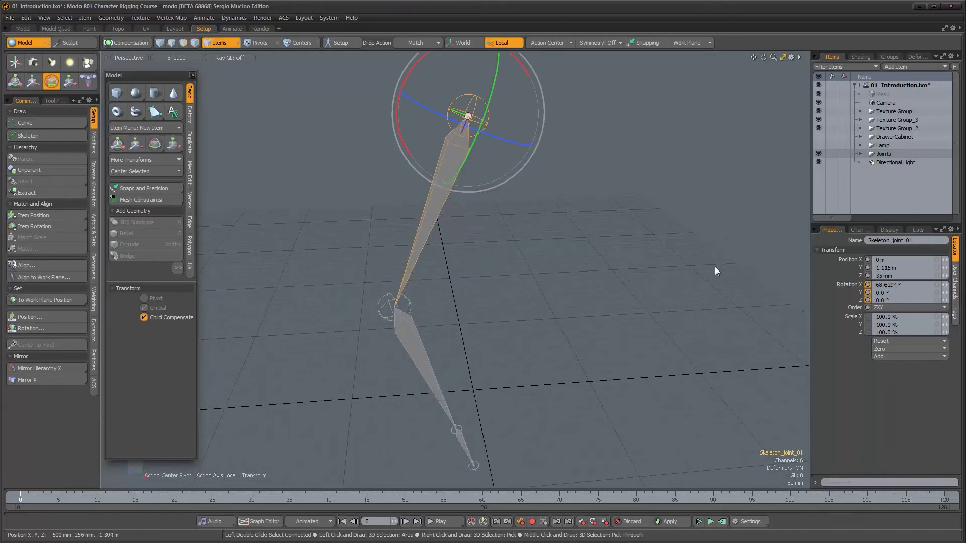
key(shift+a)
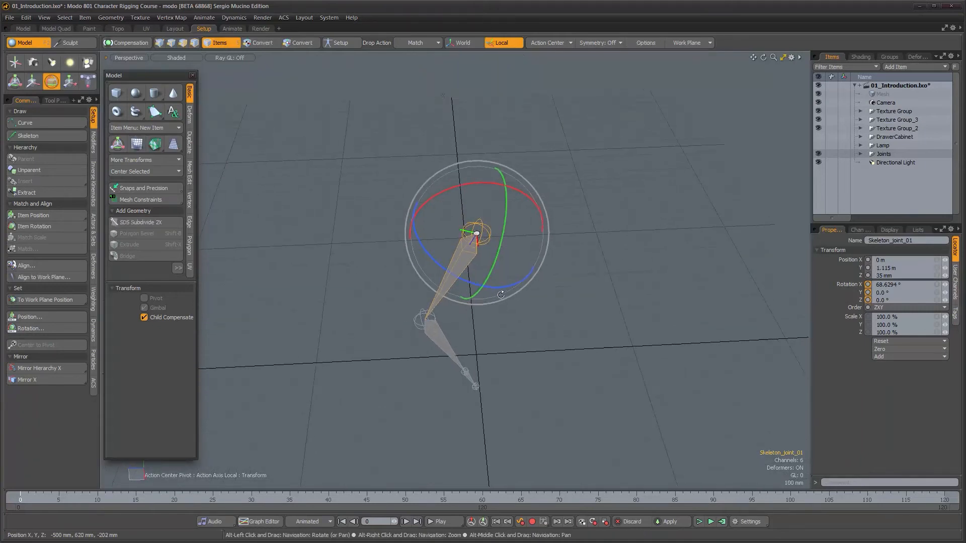
ctrl+drag(469, 281, 494, 67)
alt+drag(541, 360, 478, 200)
key(q)
Step: Check the axes along the whole chain and review the second joint's rotation values and transform channels
double_click(444, 198)
alt+drag(485, 287, 478, 269)
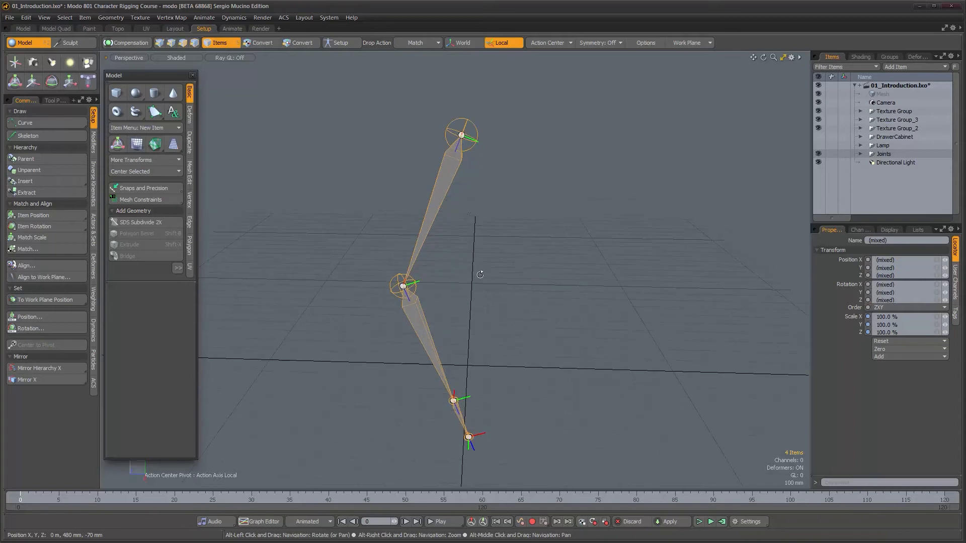
click(422, 318)
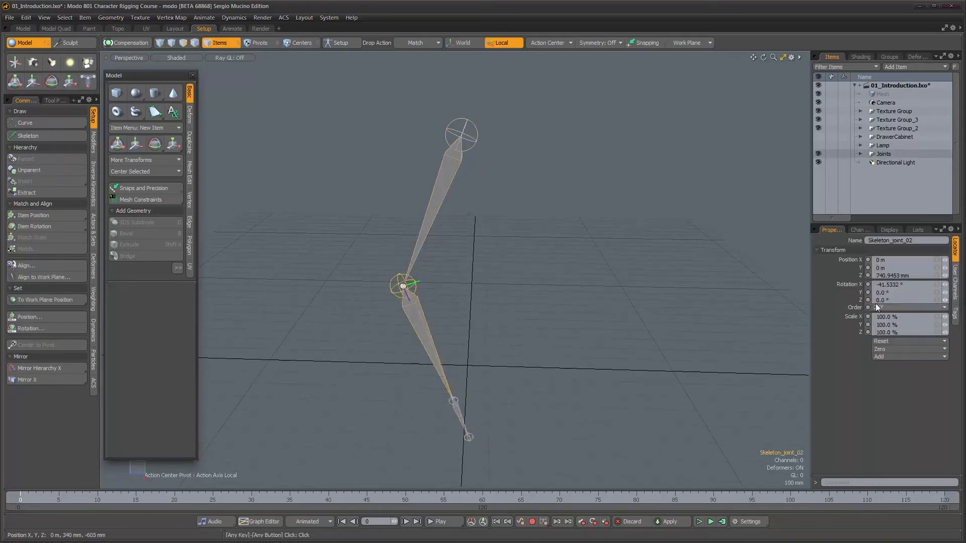
alt+drag(537, 304, 528, 282)
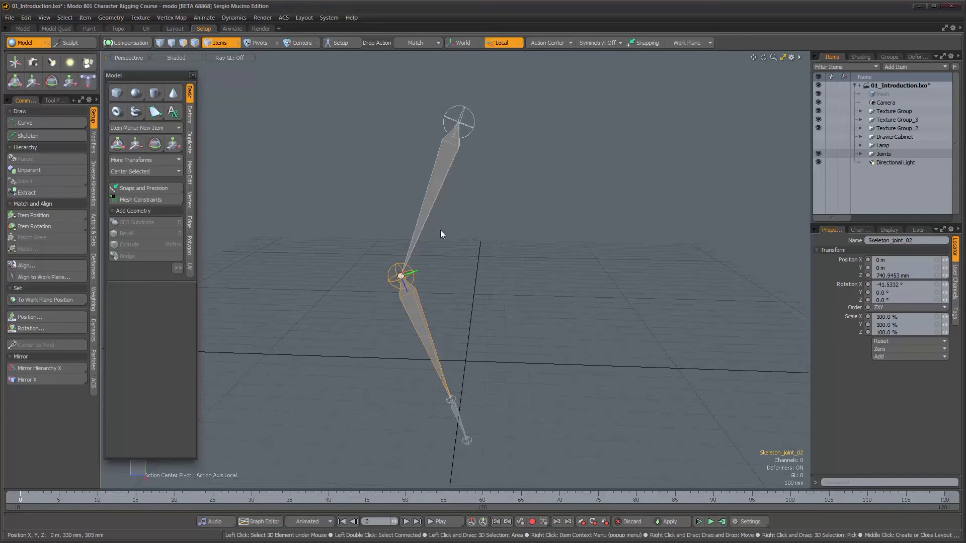
click(904, 286)
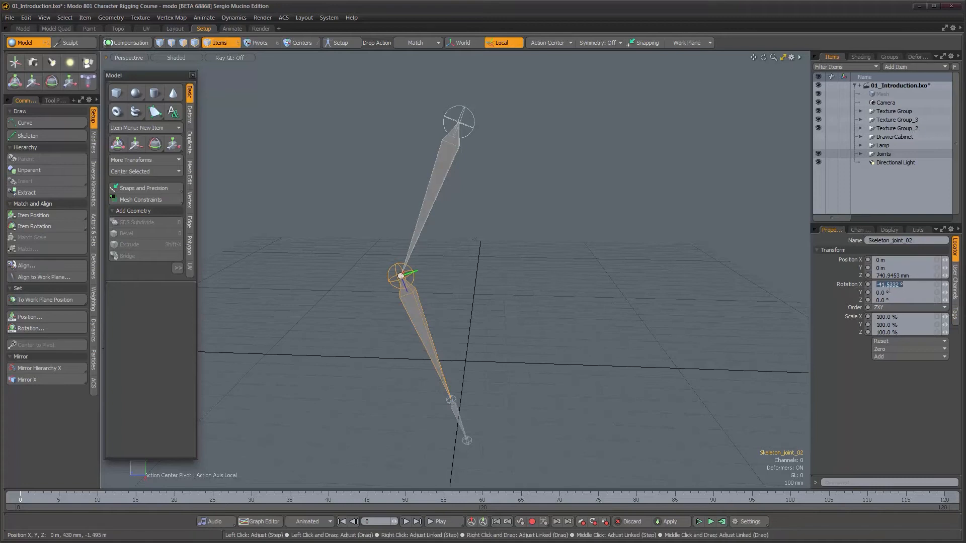
click(862, 232)
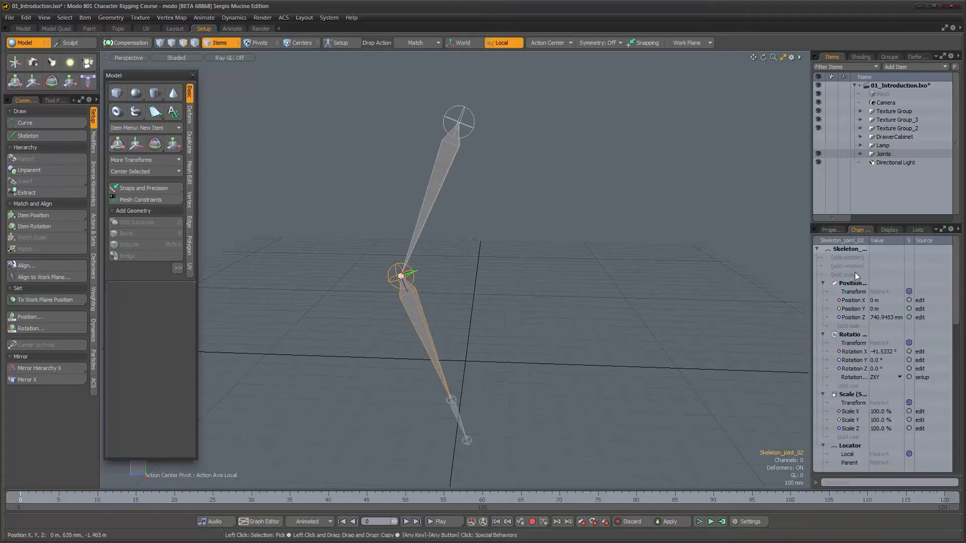
click(832, 229)
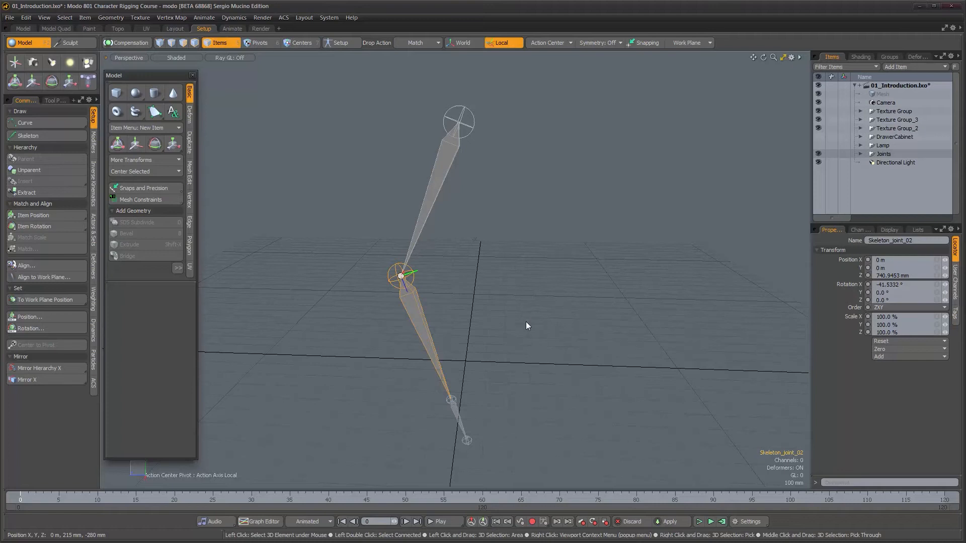
alt+drag(418, 234, 416, 243)
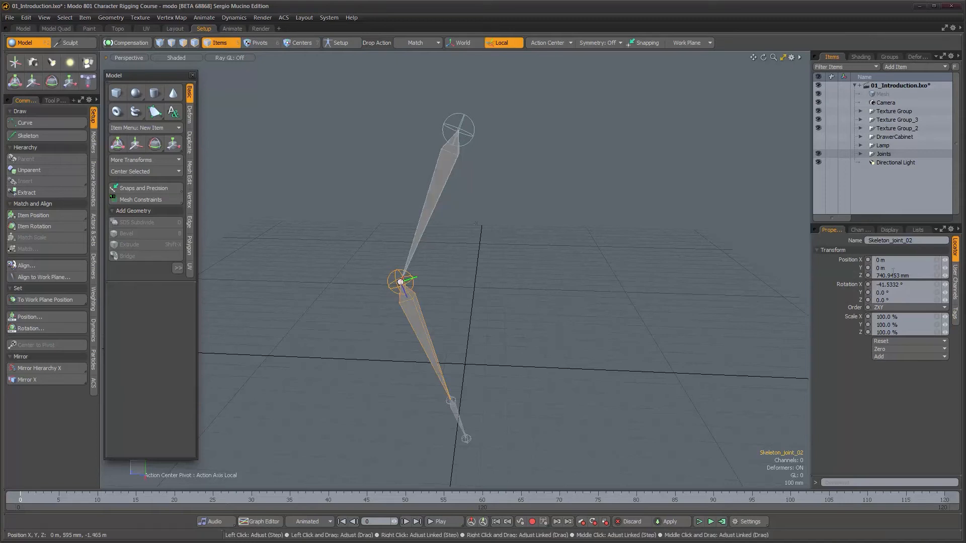
Step: Set the X rotation of the third joint to 0 degrees
click(456, 401)
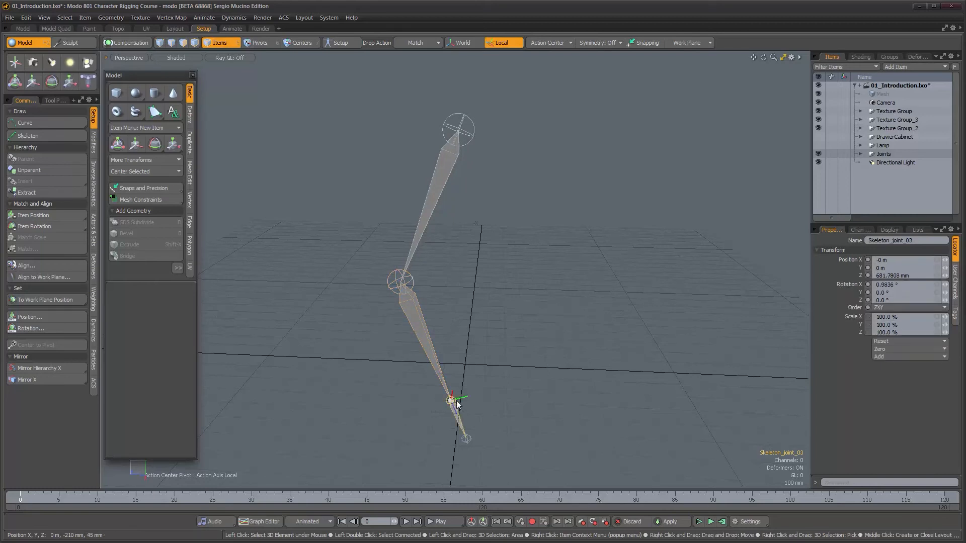
alt+drag(463, 384, 487, 359)
click(902, 286)
text(0)
key(Return)
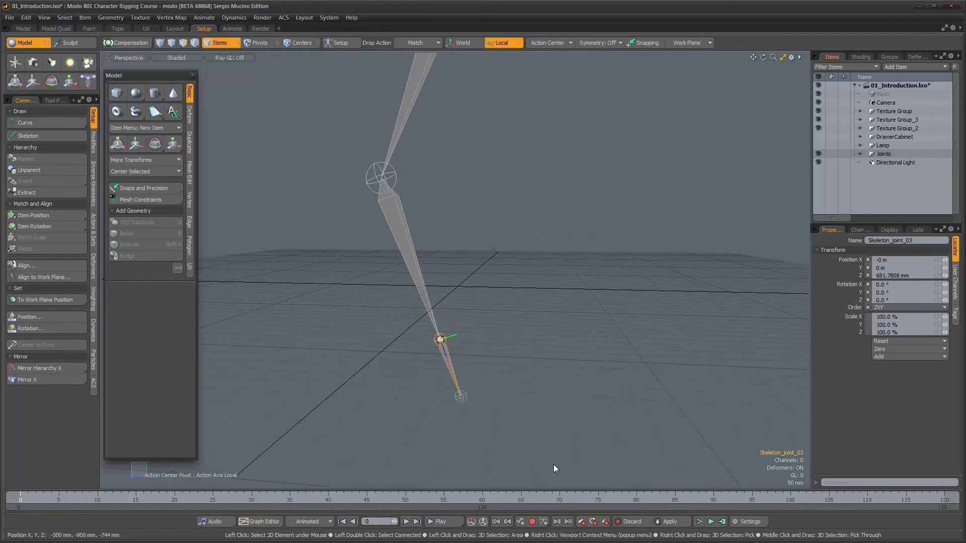
Step: Inspect the axis orientation of the end joint and delete that joint from the chain
click(464, 396)
alt+drag(464, 396, 490, 398)
alt+drag(565, 409, 558, 432)
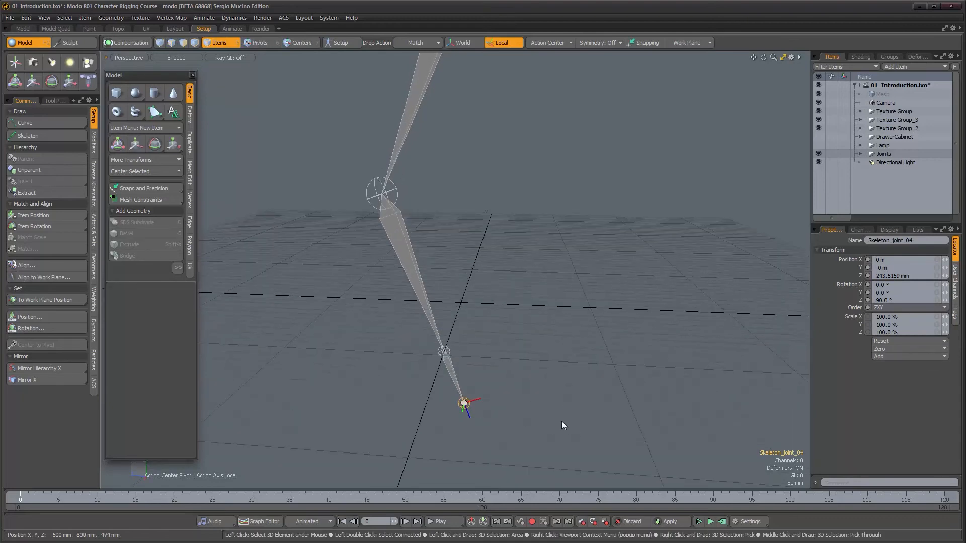
alt+drag(545, 355, 477, 357)
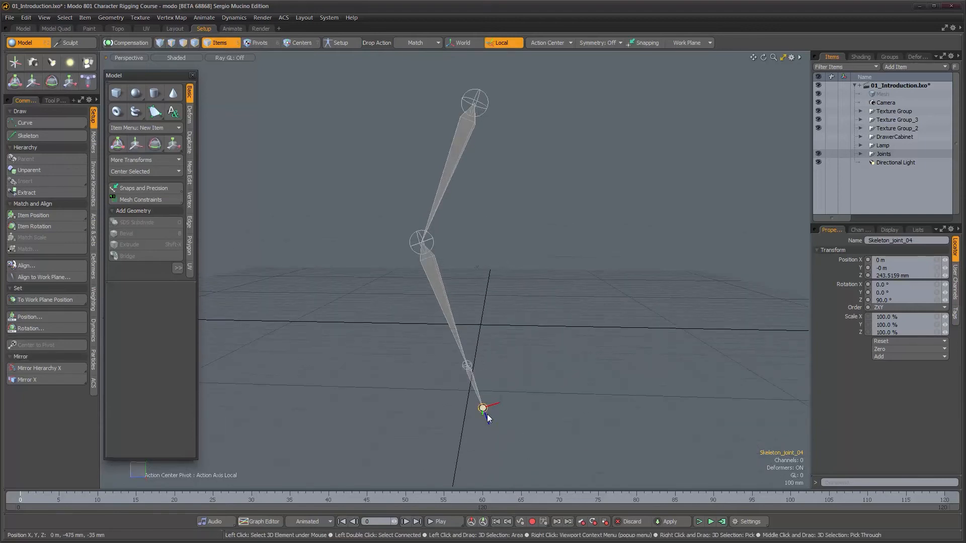
key(Delete)
alt+drag(472, 349, 505, 303)
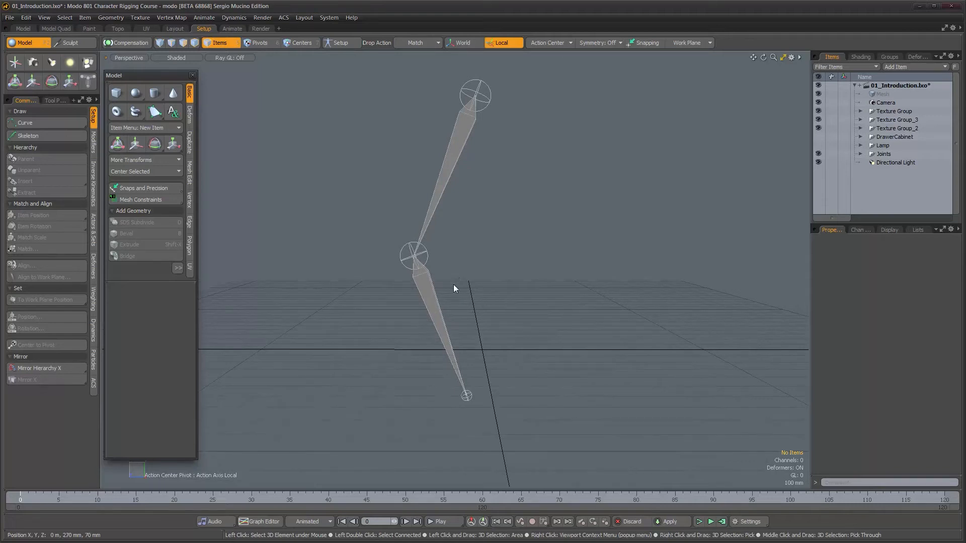
Step: Close the floating Model palette and move the middle joint outward with the Skeleton tool to bend the chain more sharply
click(428, 256)
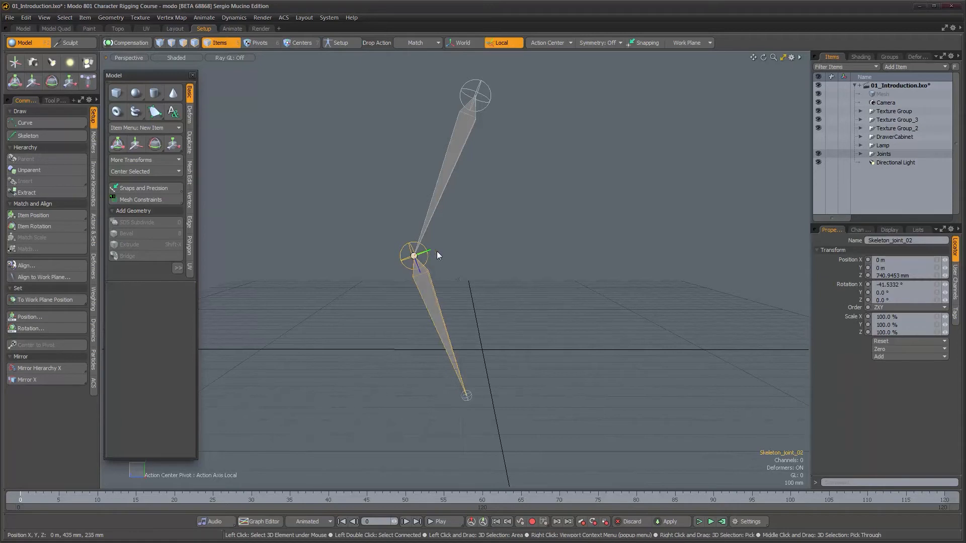
click(193, 76)
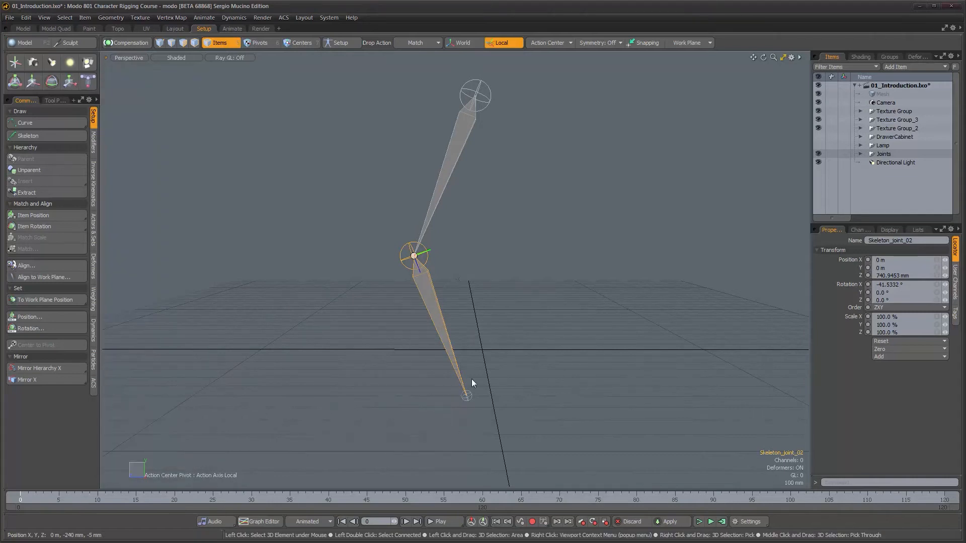
click(64, 135)
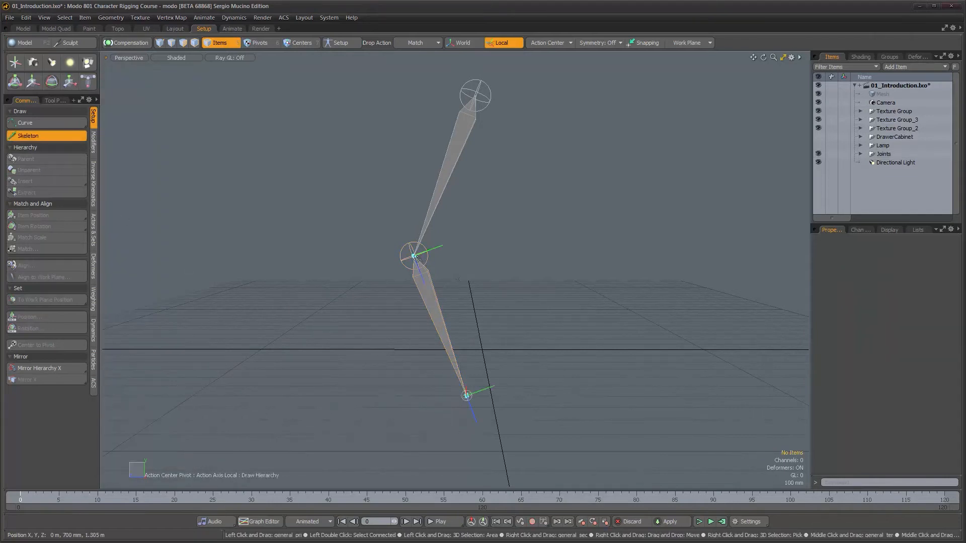
drag(414, 255, 371, 251)
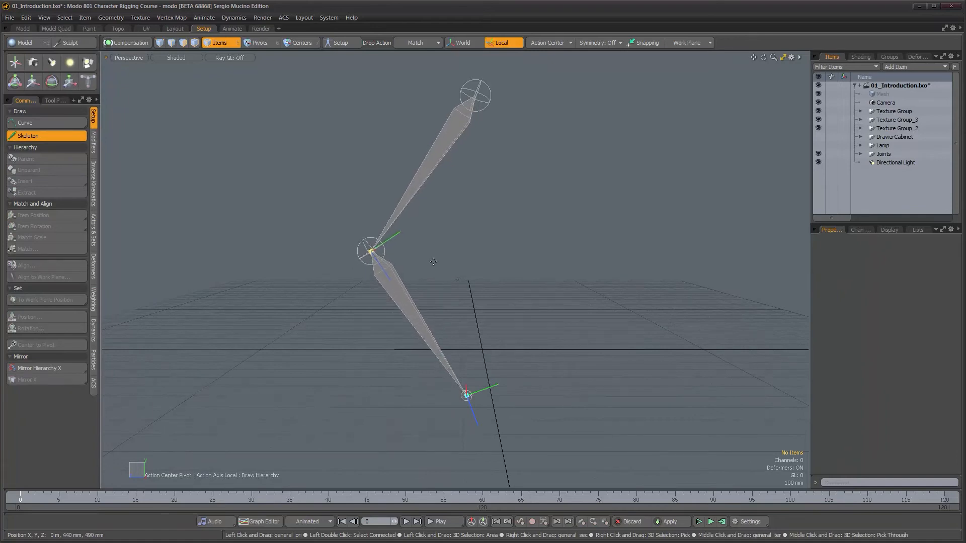
click(44, 137)
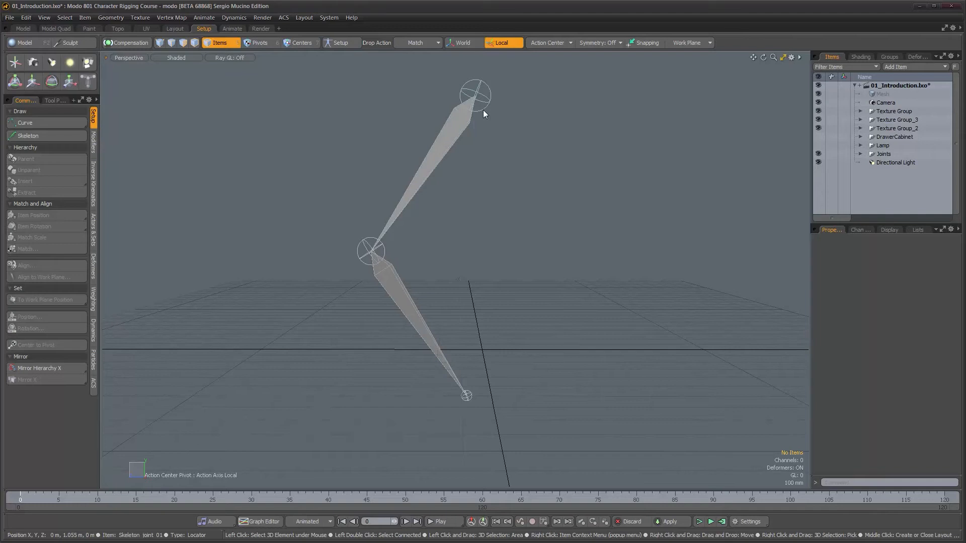
Step: Select the whole three-joint chain, check its axes, and align it using Z Direction, X Axis orientation
double_click(483, 112)
mouse_move(478, 384)
alt+mouse_down()
mouse_move(484, 361)
mouse_move(466, 381)
alt+mouse_up()
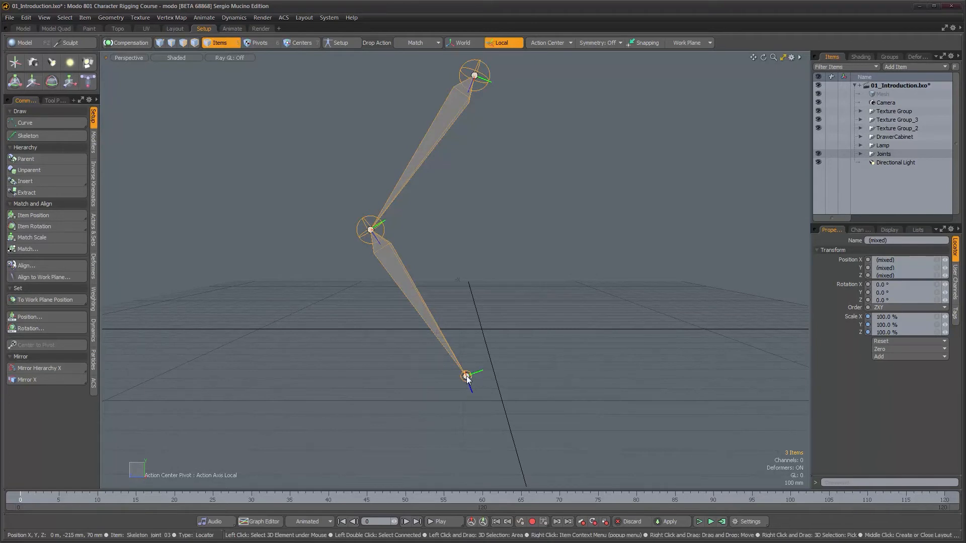
alt+drag(492, 380, 415, 355)
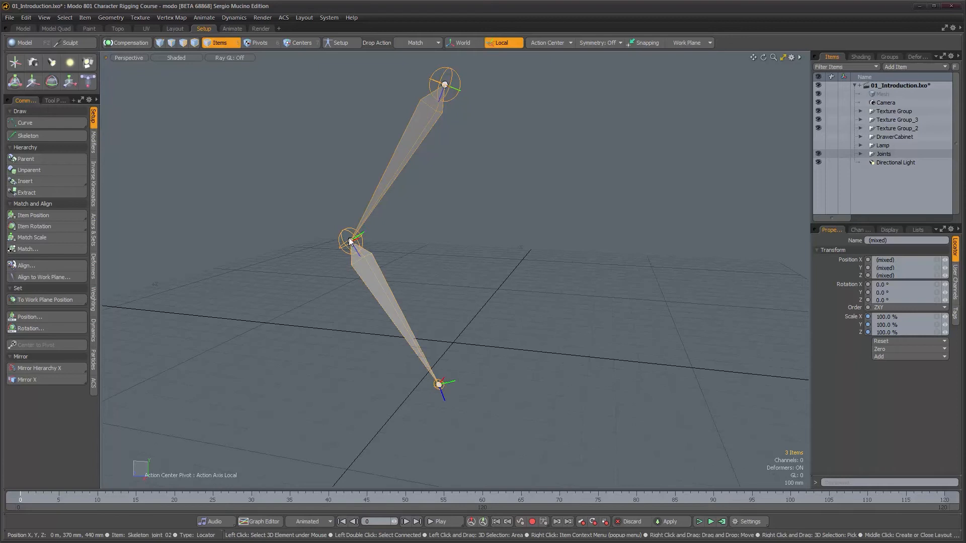
alt+drag(393, 263, 451, 257)
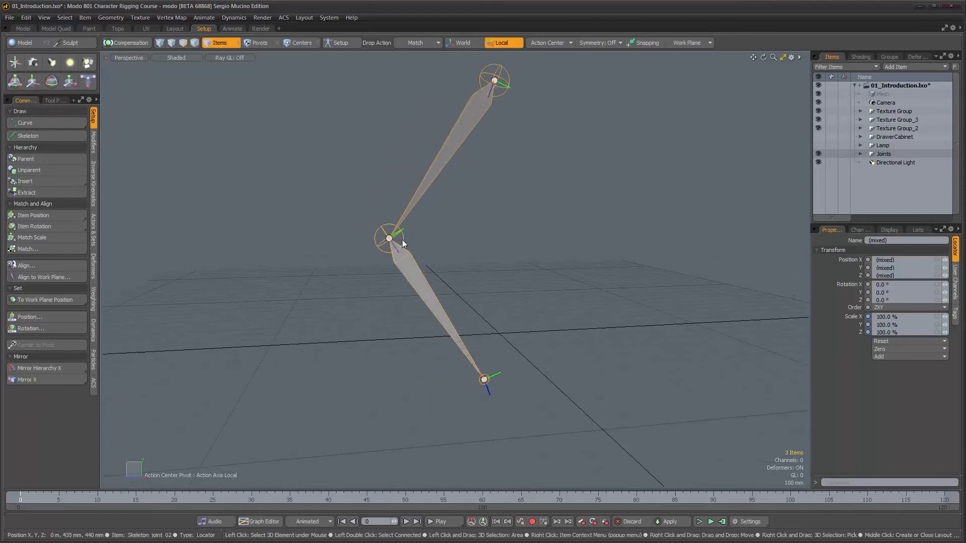
alt+drag(473, 295, 479, 297)
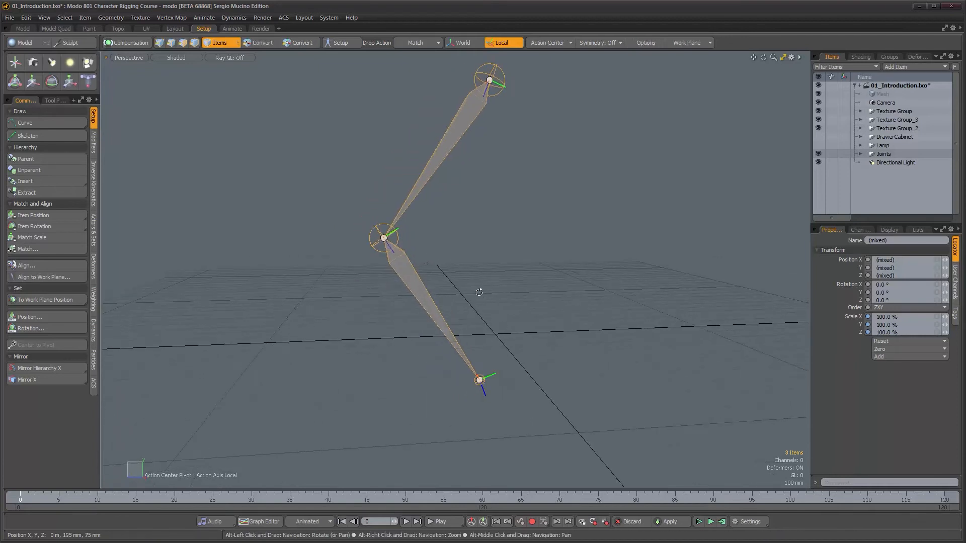
click(39, 266)
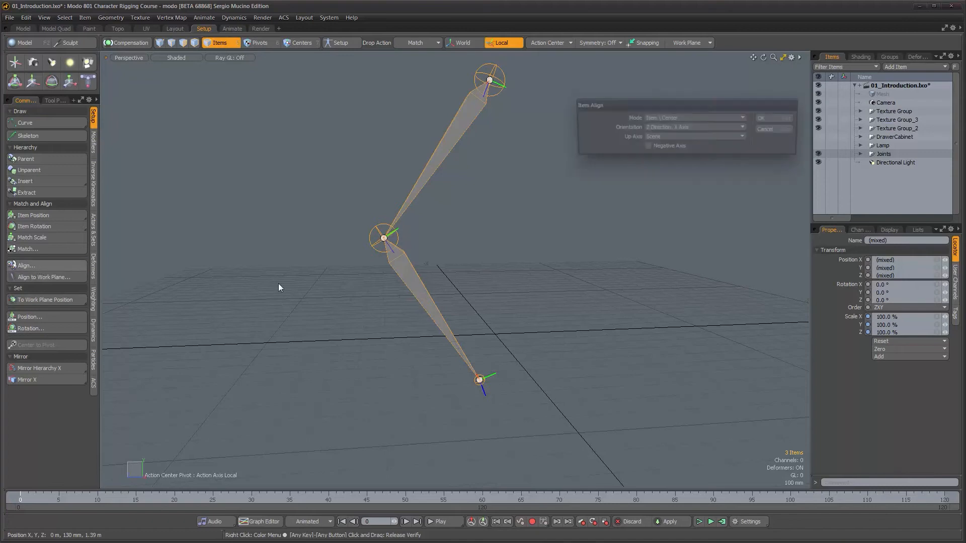
click(763, 118)
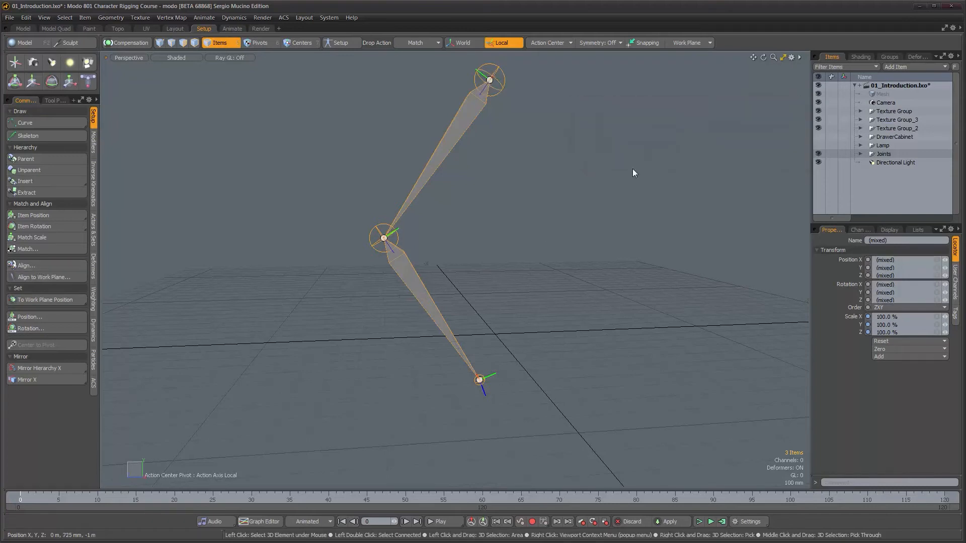
Step: Deselect the chain and examine the end joint from several viewing angles
mouse_move(488, 387)
alt+mouse_down()
mouse_move(514, 386)
mouse_move(498, 383)
alt+mouse_up()
alt+right_drag(498, 382, 482, 318)
click(482, 318)
alt+drag(482, 318, 520, 380)
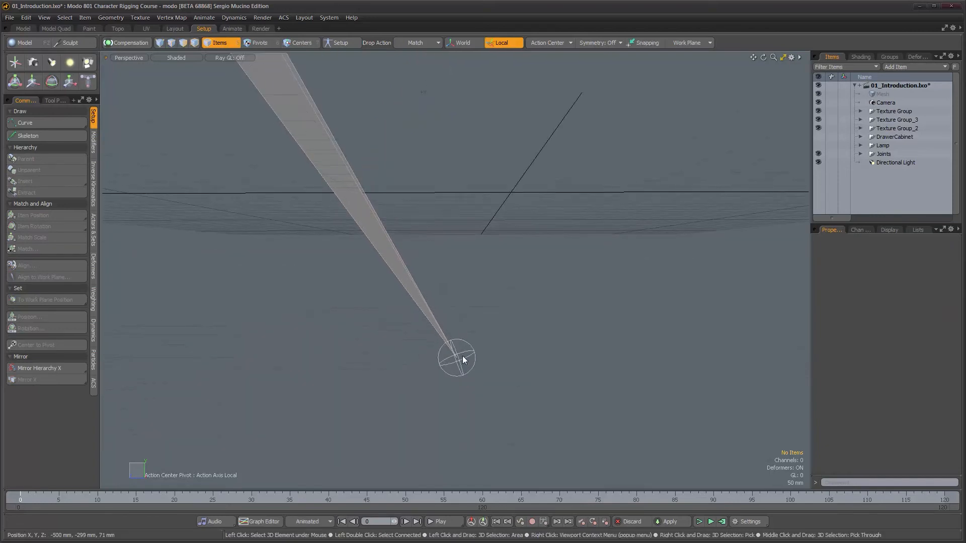
ctrl+alt+drag(457, 367, 488, 290)
alt+right_drag(487, 290, 488, 289)
alt+drag(504, 276, 508, 321)
alt+right_drag(522, 315, 507, 312)
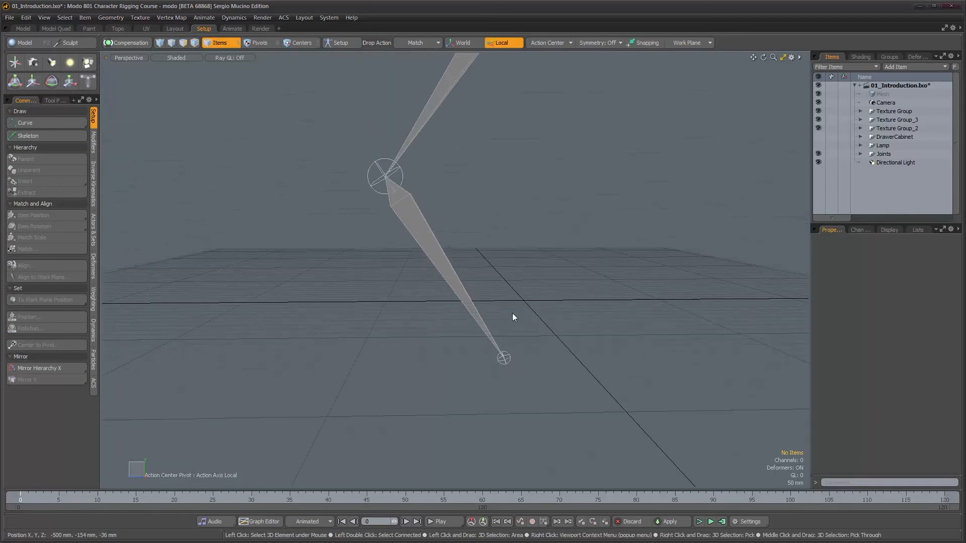
Step: Add a locator and match it to the middle joint using the Match drop action
key(shift+l)
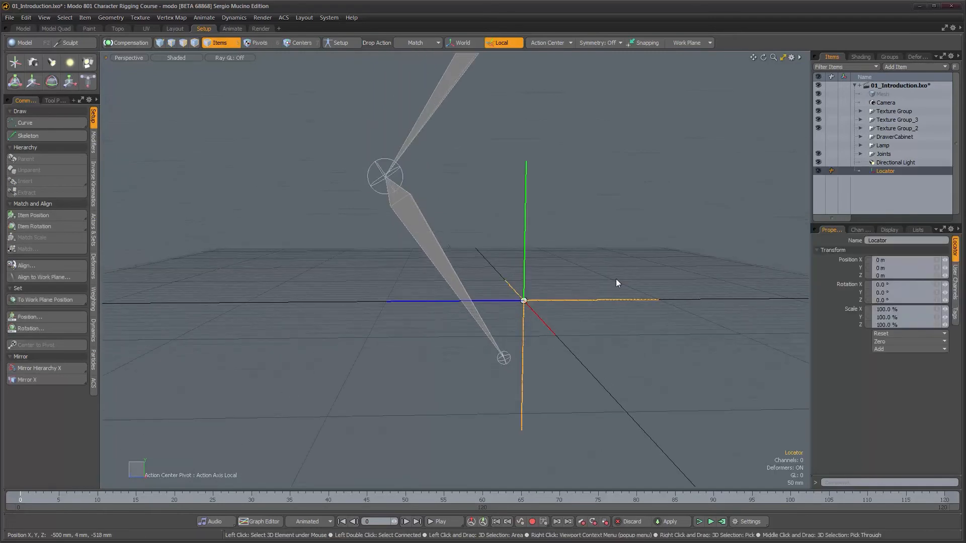
click(417, 43)
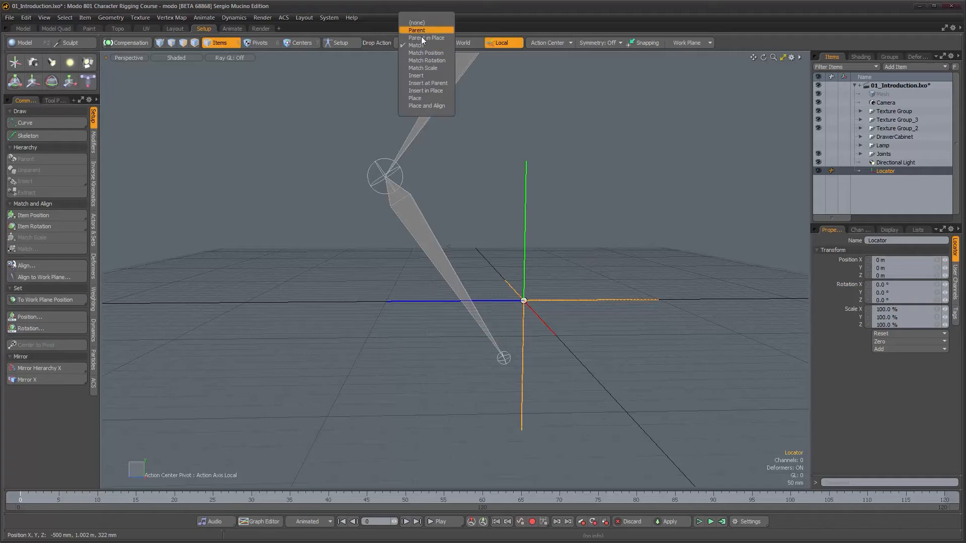
click(422, 45)
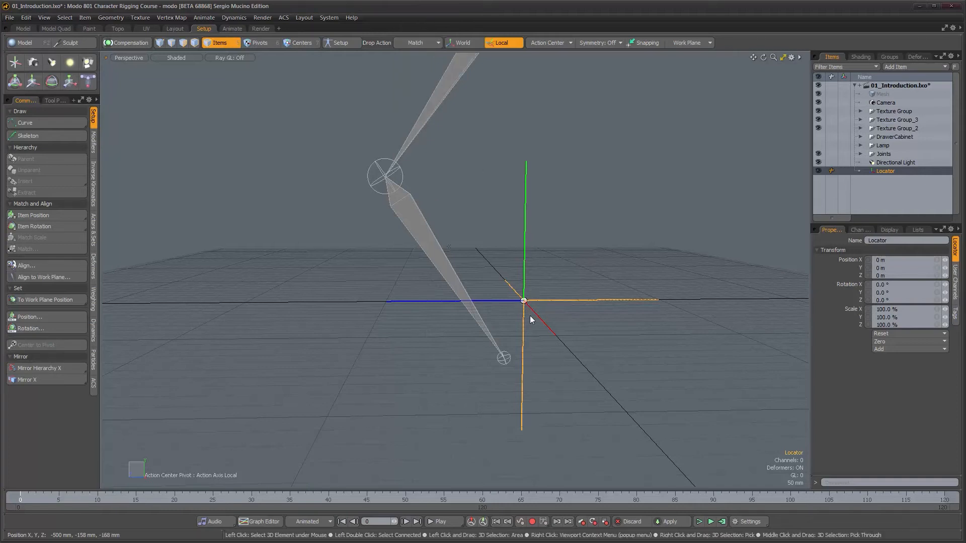
alt+drag(537, 358, 533, 358)
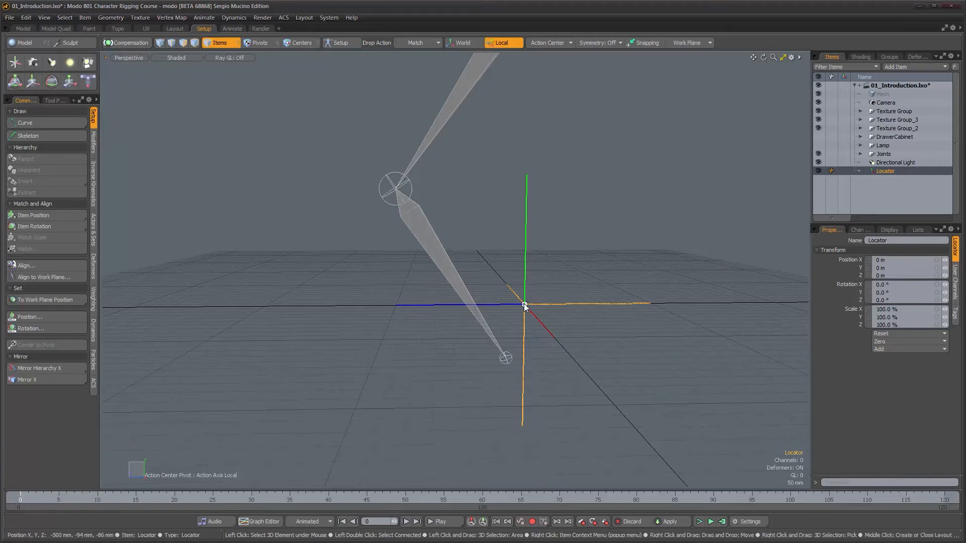
drag(524, 305, 412, 188)
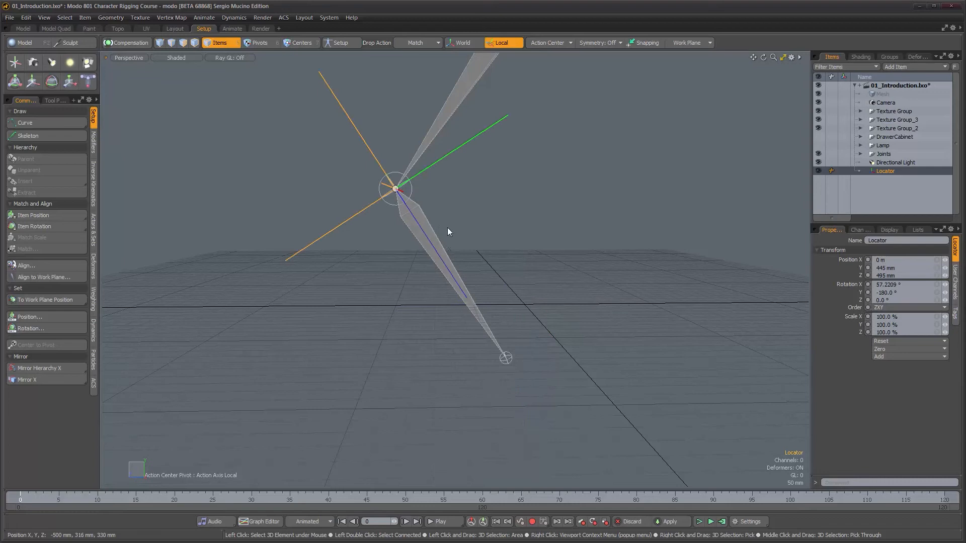
Step: Move the locator along its local Z axis past the end joint, to about Y -627 mm and Z -195 mm
alt+drag(473, 248, 453, 256)
key(w)
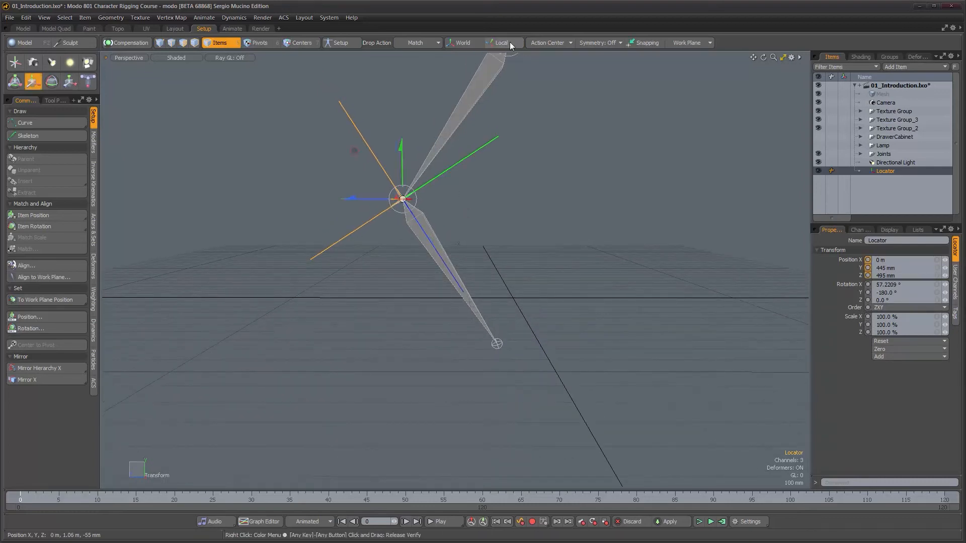
drag(429, 240, 577, 465)
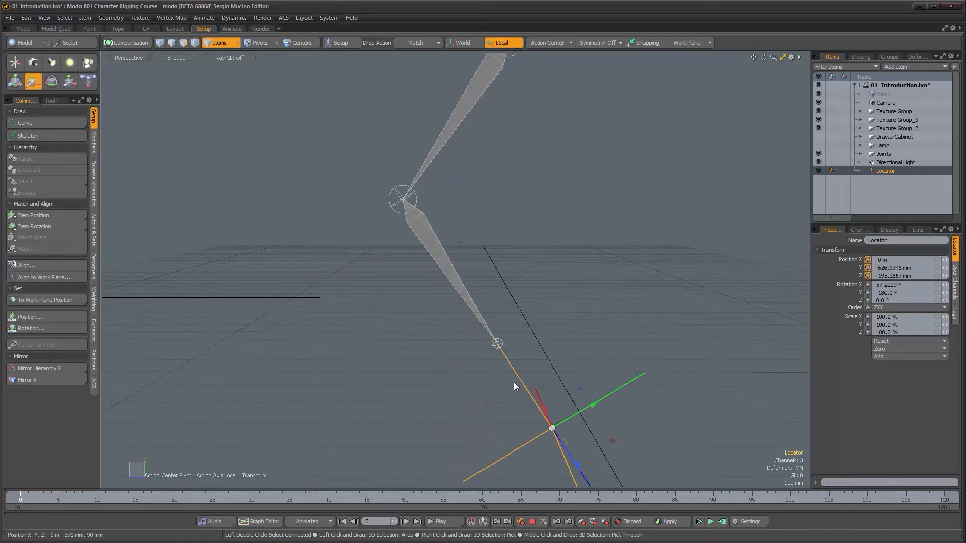
Step: Enable Compensation and parent the locator in place to the end joint
key(space)
shift+click(499, 343)
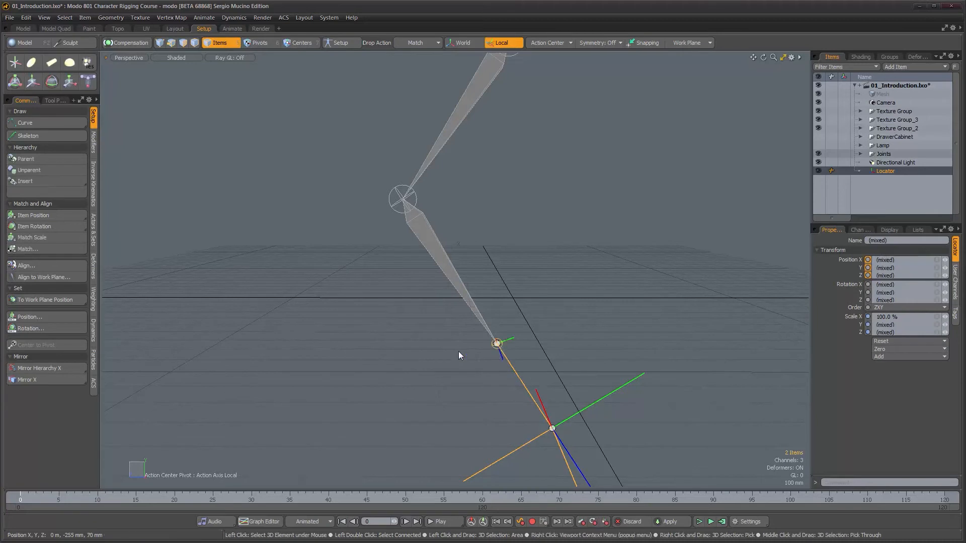
click(127, 42)
click(59, 159)
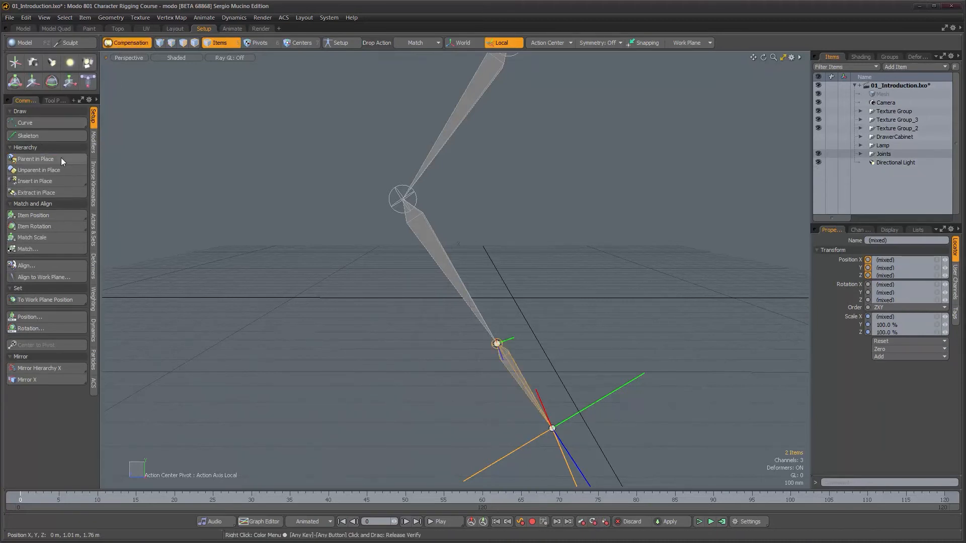
Step: Add the rest of the joint chain to the selection and align all joints together with the locator
alt+drag(530, 331, 506, 300)
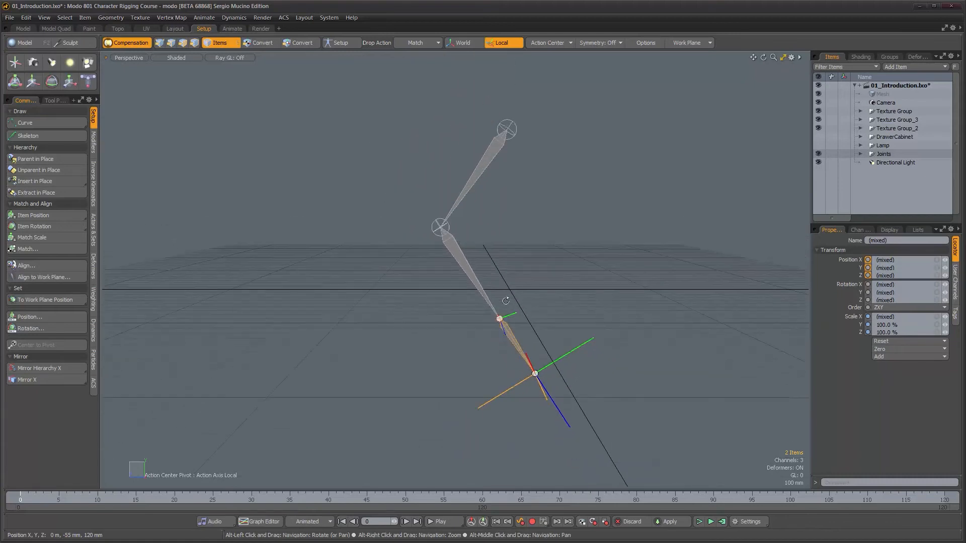
shift+double_click(515, 134)
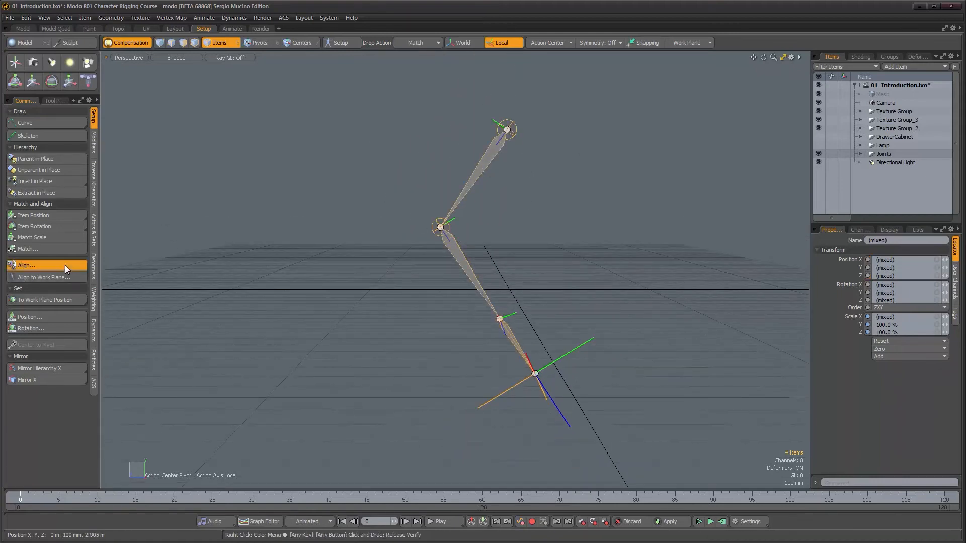
click(26, 265)
click(775, 120)
alt+drag(522, 301, 518, 270)
scroll(502, 307, up, 3)
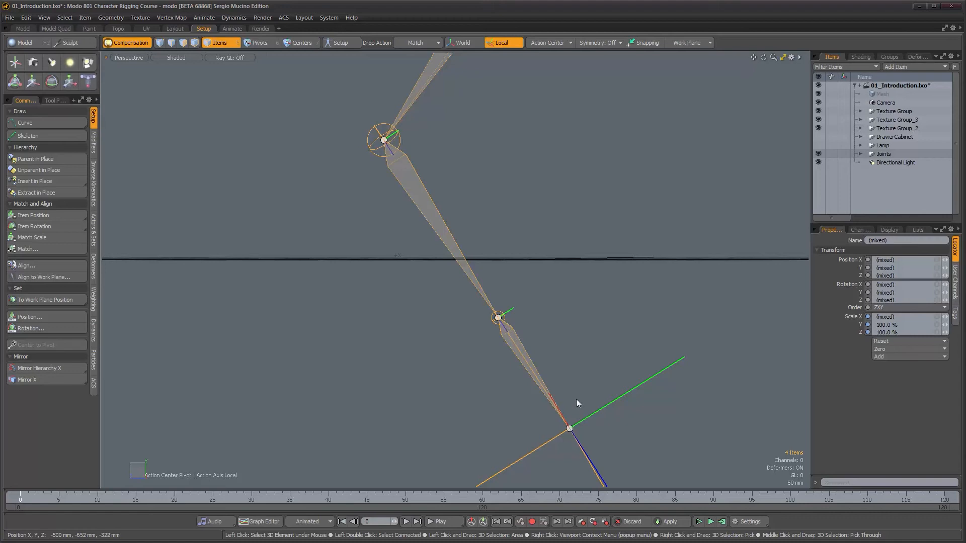
Step: Clear the selection and delete the helper locator beyond the end joint
click(621, 399)
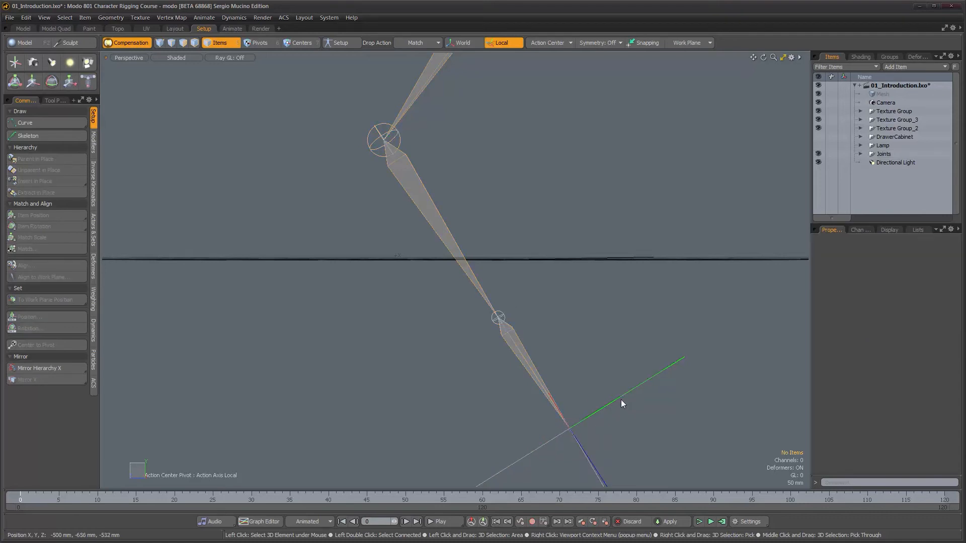
click(574, 387)
alt+drag(556, 345, 531, 320)
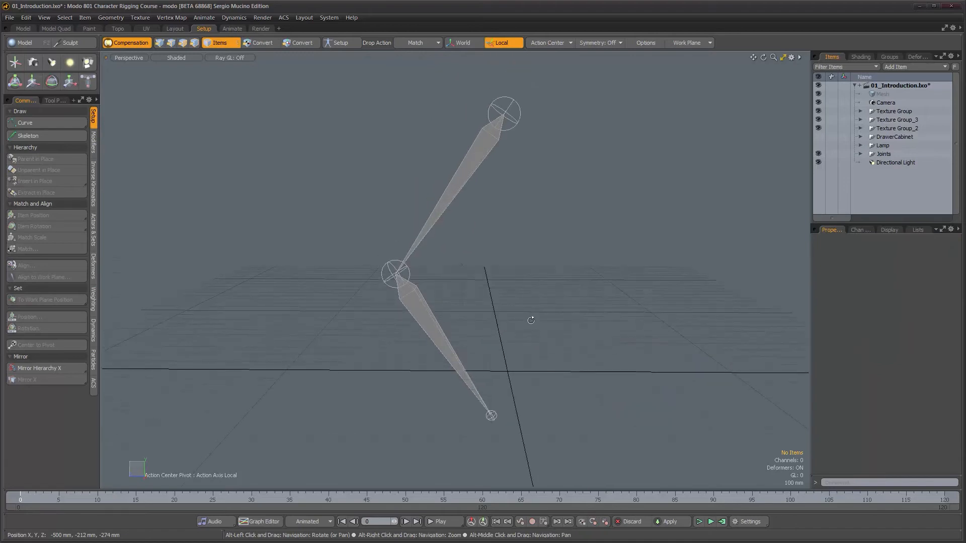
Step: Select the root joint and the whole chain, and examine the axis orientation of all three joints
click(510, 128)
alt+drag(478, 248, 482, 262)
alt+drag(518, 177, 569, 269)
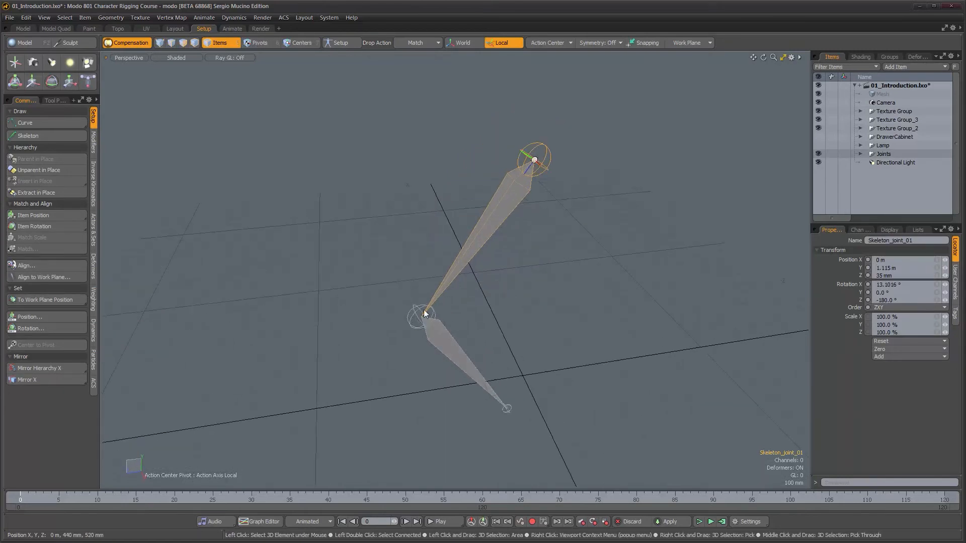
double_click(518, 181)
alt+drag(540, 218, 530, 222)
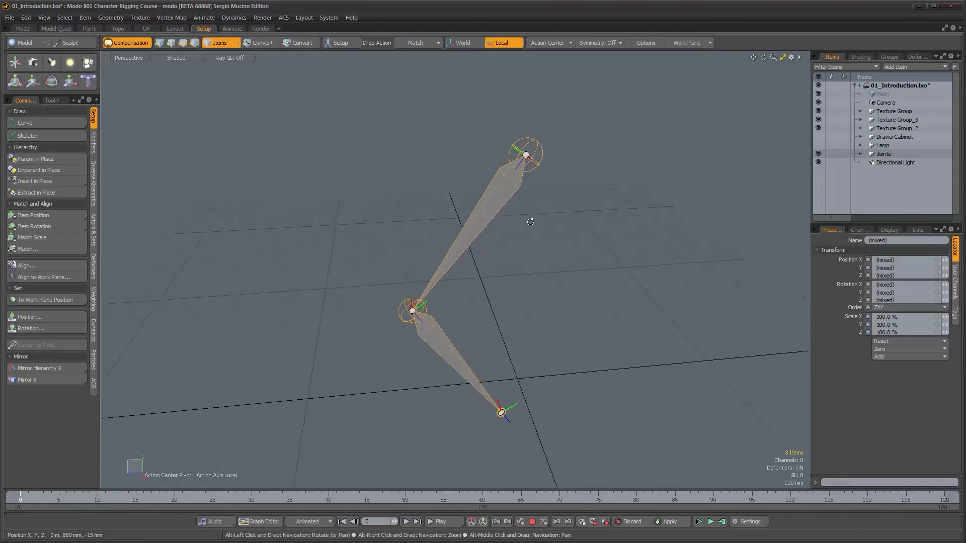
alt+drag(509, 373, 505, 352)
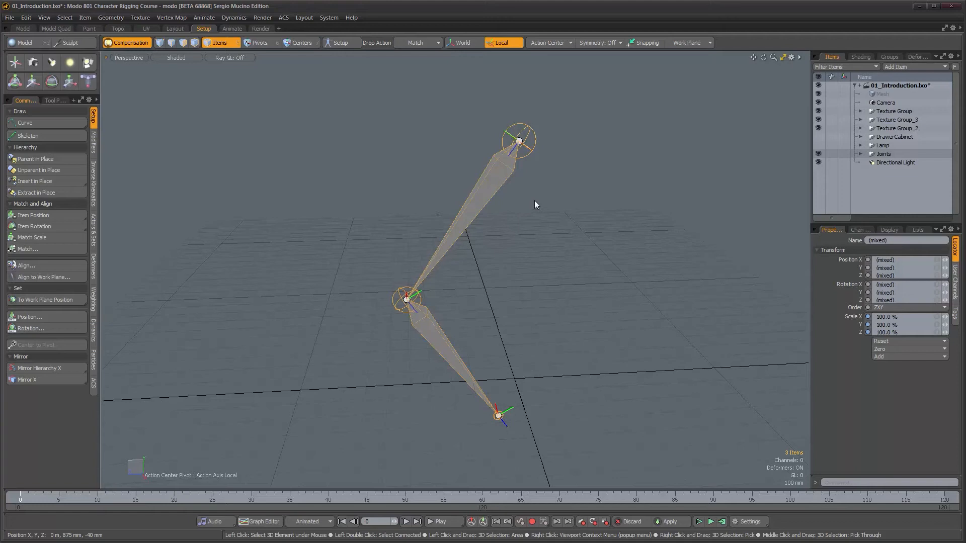
alt+drag(534, 203, 494, 220)
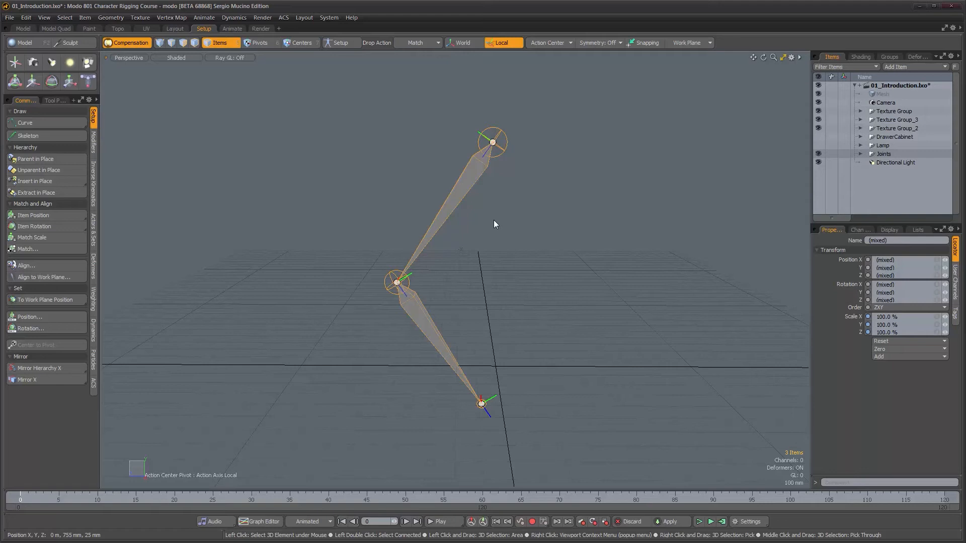
alt+drag(524, 273, 506, 265)
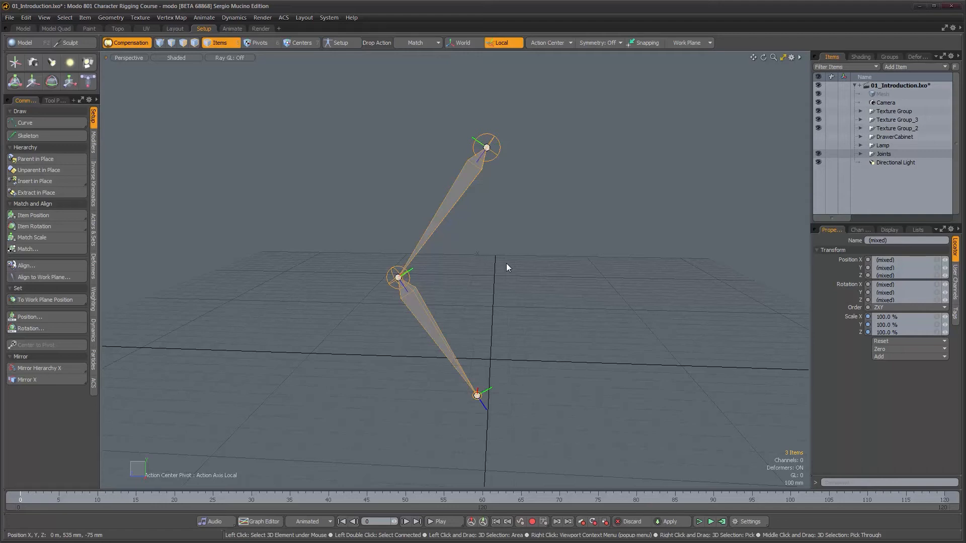
alt+drag(506, 263, 515, 280)
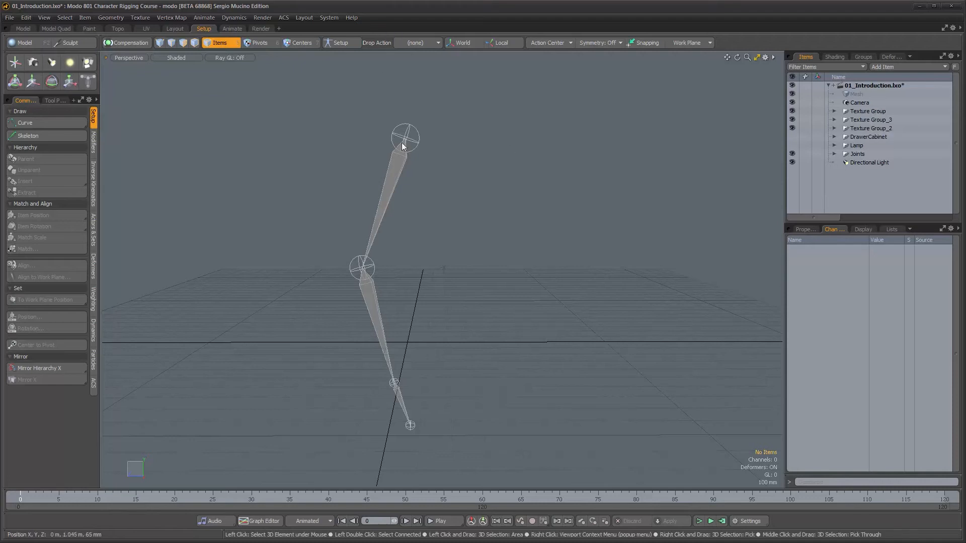
Step: Select the root joint of the four-joint chain and inspect its axes, transform properties and channels
click(415, 153)
alt+drag(418, 206, 402, 299)
ctrl+alt+drag(401, 299, 445, 269)
click(803, 230)
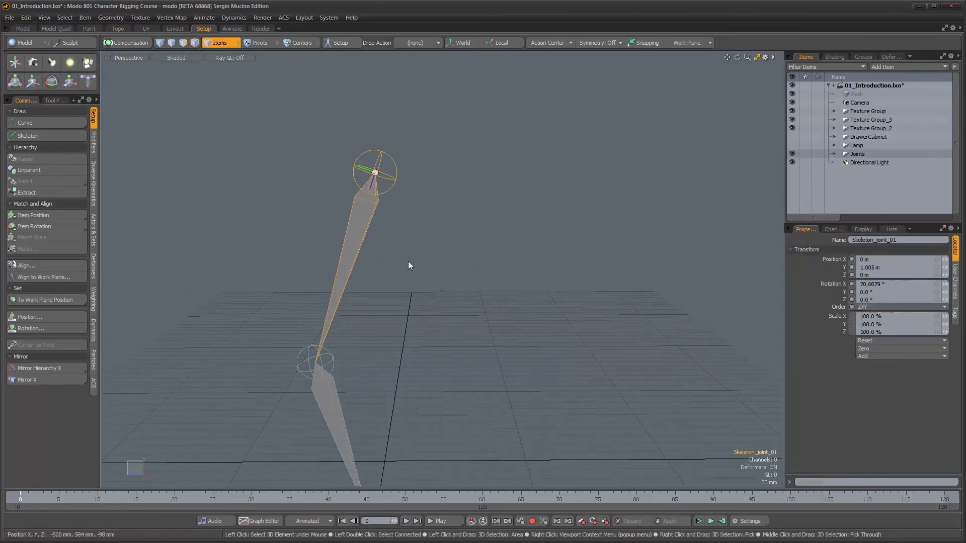
alt+drag(383, 247, 429, 216)
ctrl+alt+drag(429, 216, 417, 242)
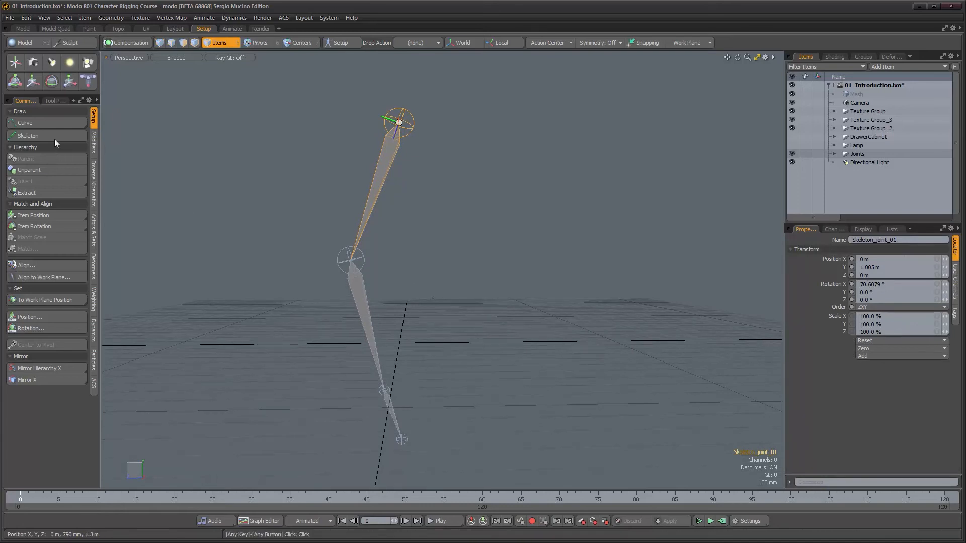
click(844, 233)
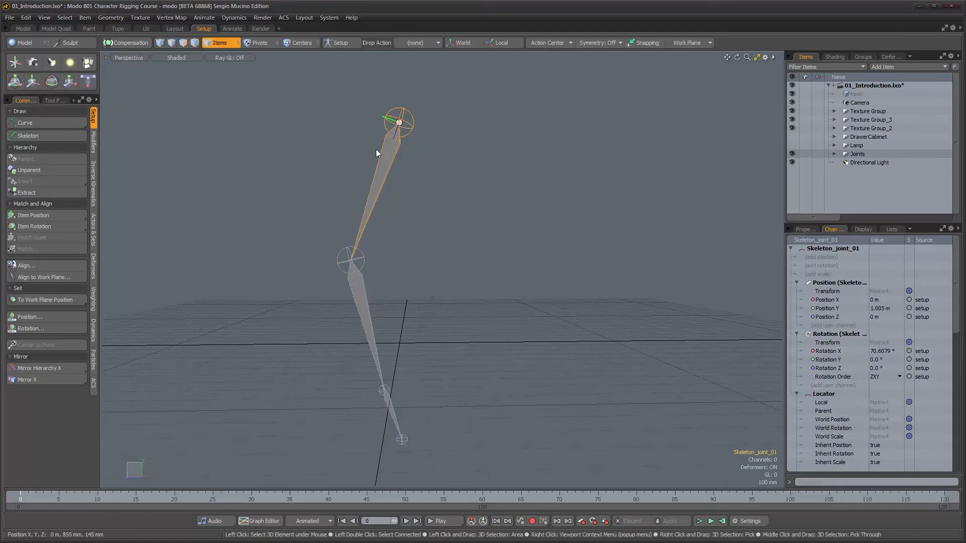
Step: Select the whole four-joint chain and align it with X Direction, Z Axis orientation and Y as the up axis
double_click(366, 217)
alt+drag(413, 215, 437, 254)
click(27, 265)
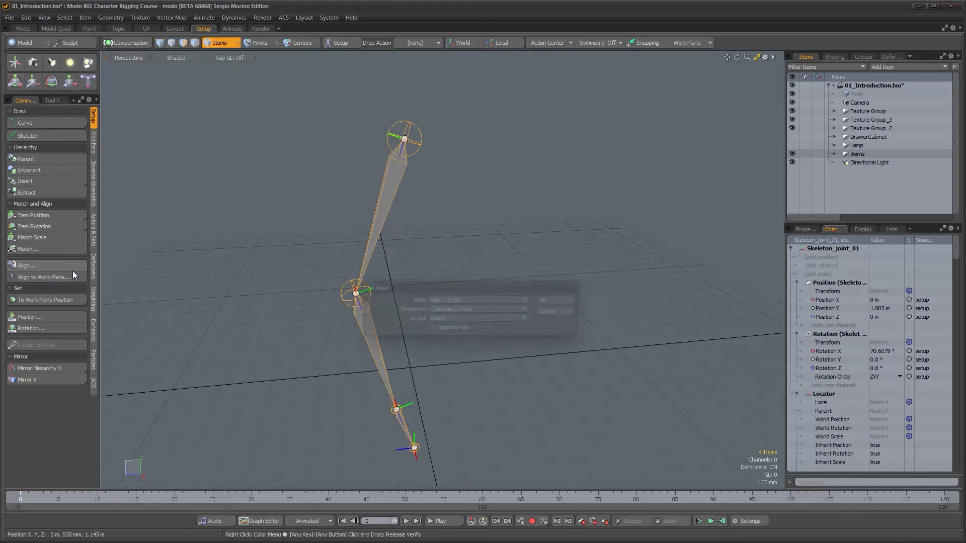
click(499, 319)
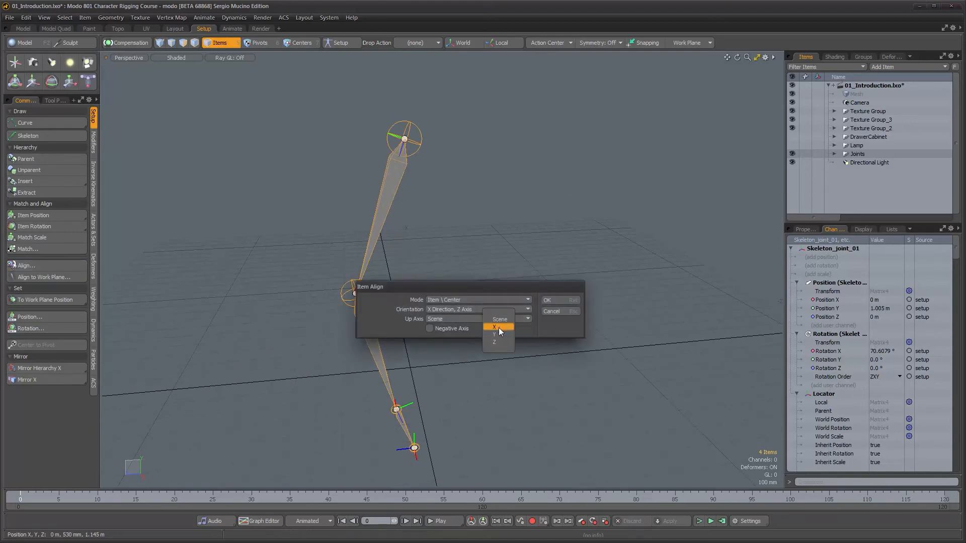
click(498, 334)
click(552, 299)
mouse_move(451, 256)
alt+mouse_down()
mouse_move(457, 282)
mouse_move(449, 266)
alt+mouse_up()
Step: Realign the four-joint chain with X as the up axis, keeping the X Direction, Z Axis orientation
click(48, 267)
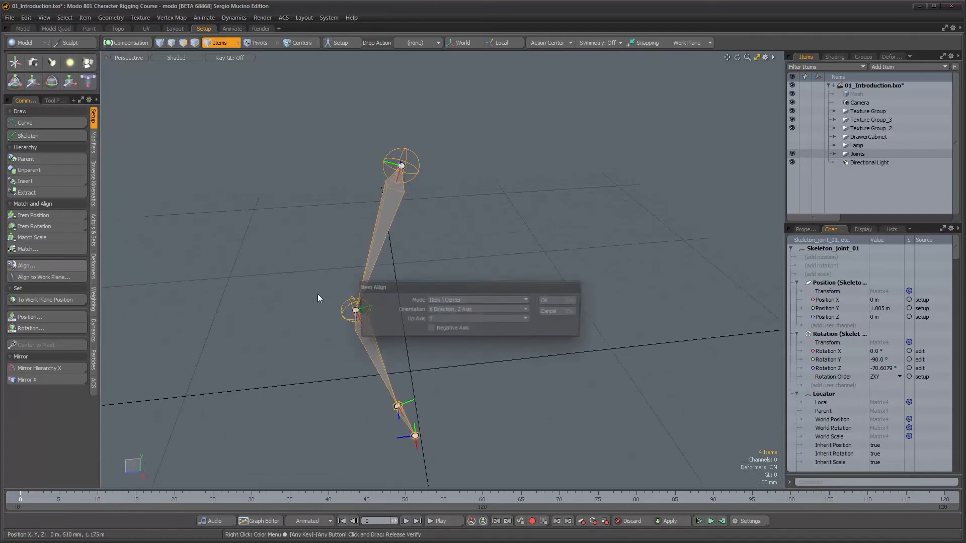
click(498, 320)
click(498, 329)
click(546, 301)
alt+drag(537, 320, 197, 339)
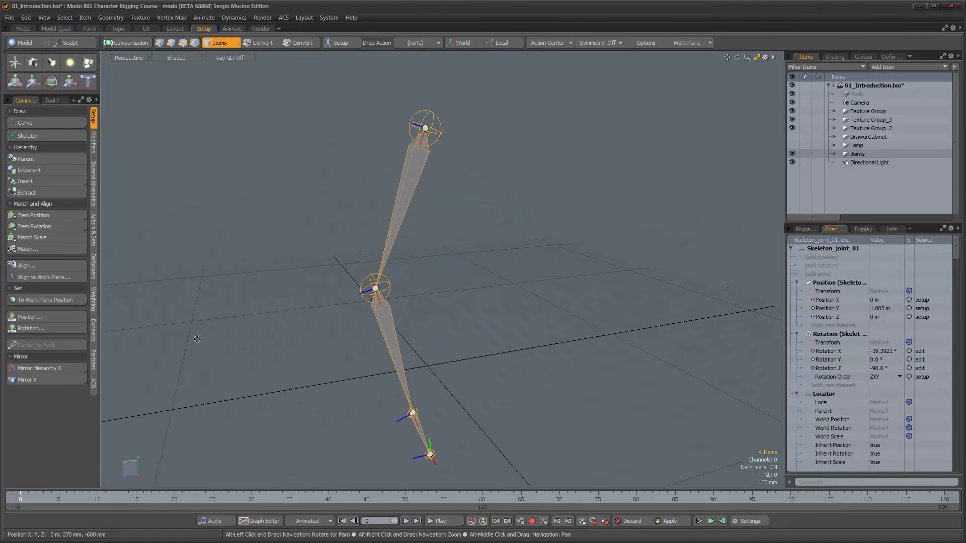
Step: Realign the four-joint chain so that the joints' Z axes point along the bones
click(32, 266)
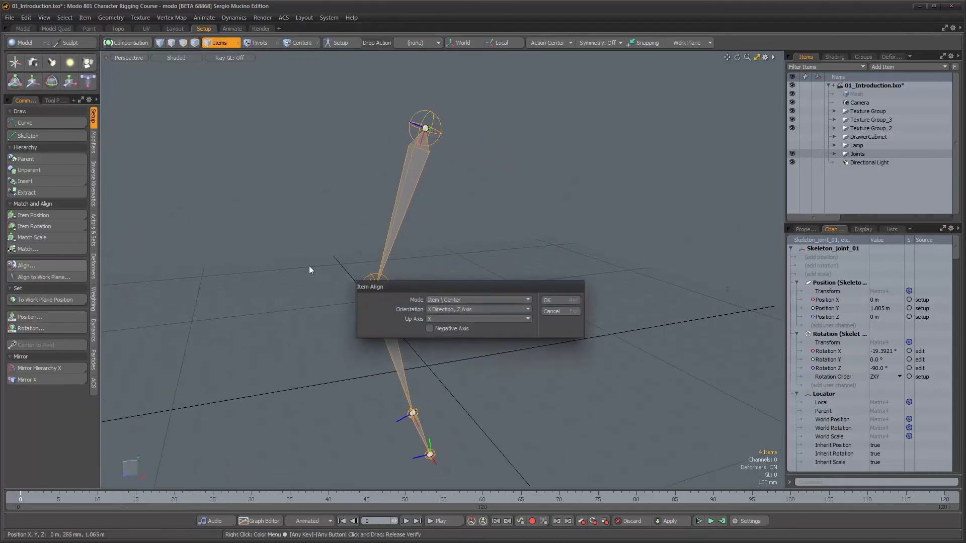
click(511, 309)
click(514, 337)
click(483, 319)
click(487, 321)
click(559, 301)
alt+drag(503, 317, 446, 265)
Step: Select only the root joint and inspect its rotation values and axis orientation
click(607, 272)
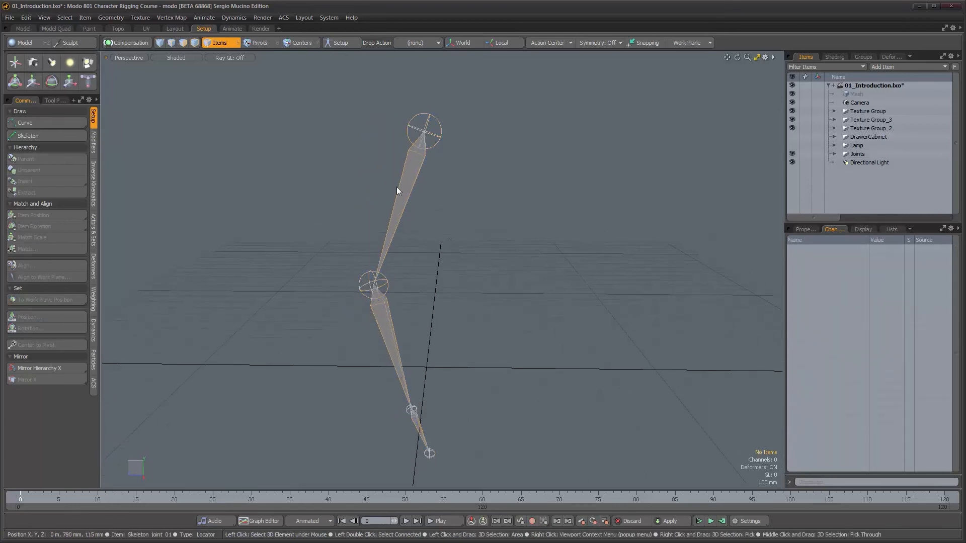
click(405, 176)
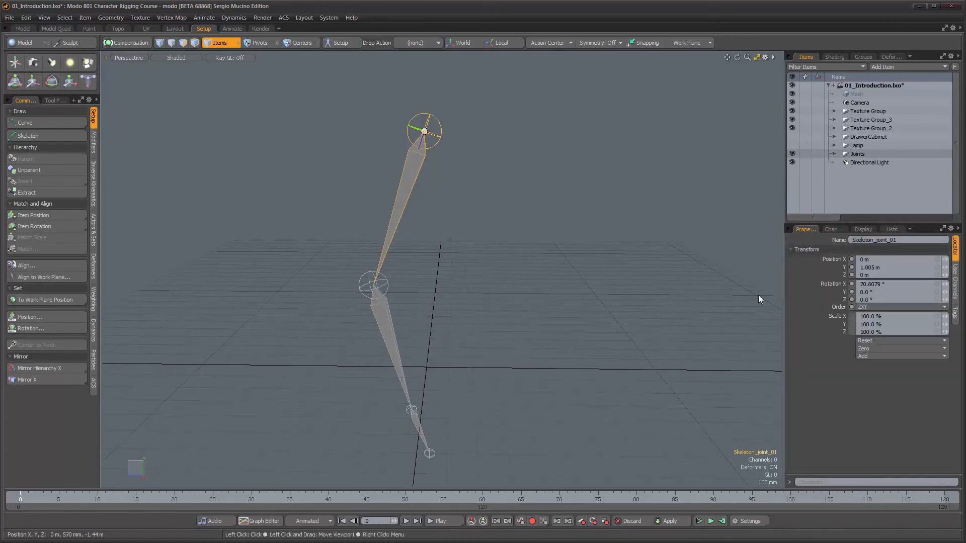
alt+drag(557, 303, 500, 264)
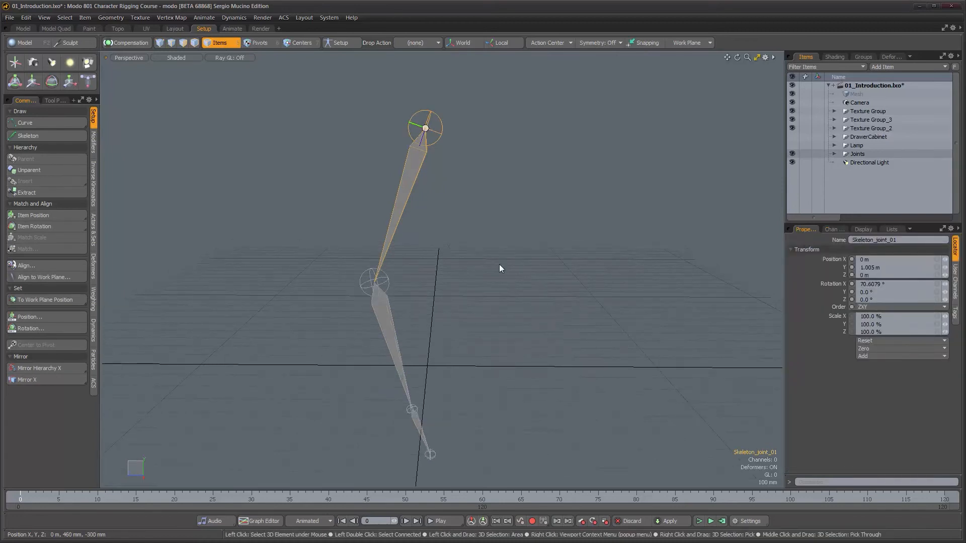
alt+drag(484, 240, 469, 306)
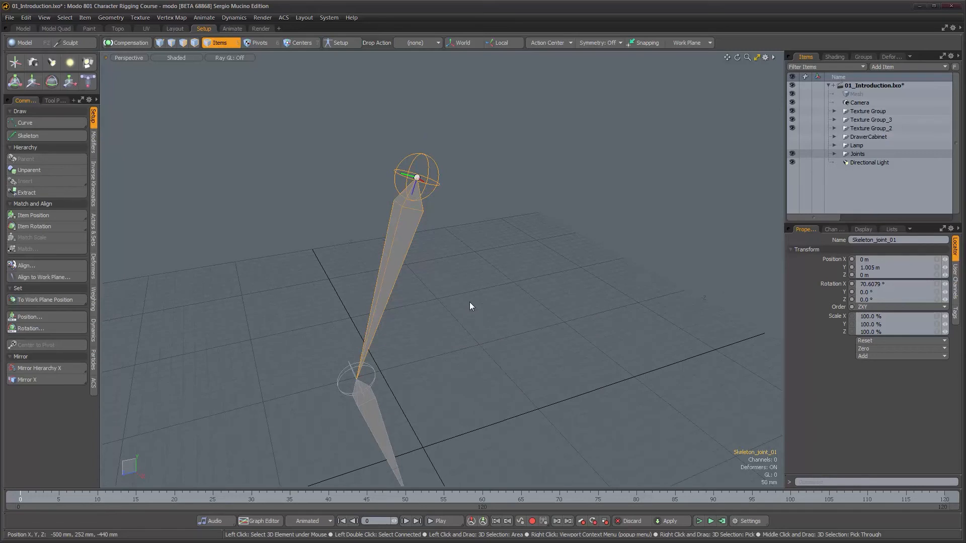
alt+drag(433, 295, 443, 318)
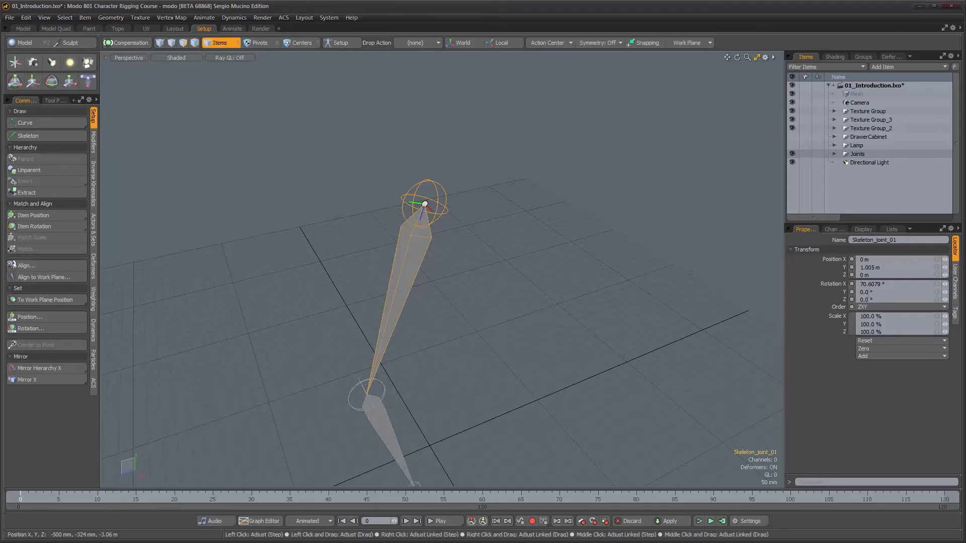
alt+drag(495, 303, 459, 266)
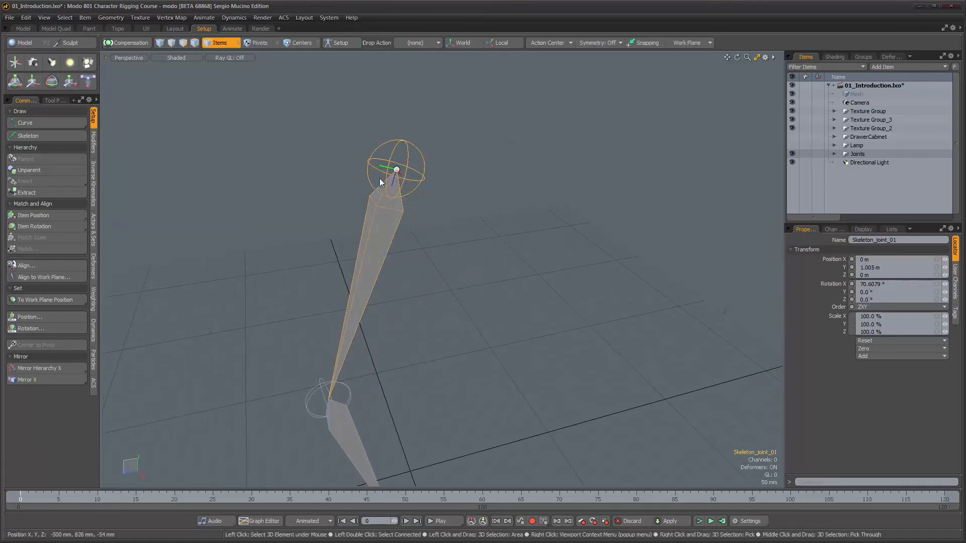
alt+drag(568, 314, 413, 296)
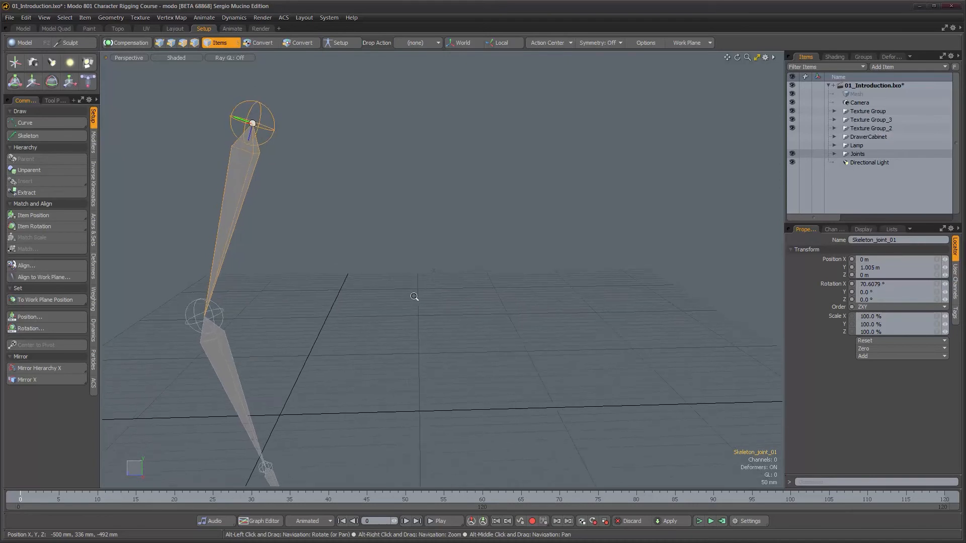
alt+right_drag(414, 297, 412, 295)
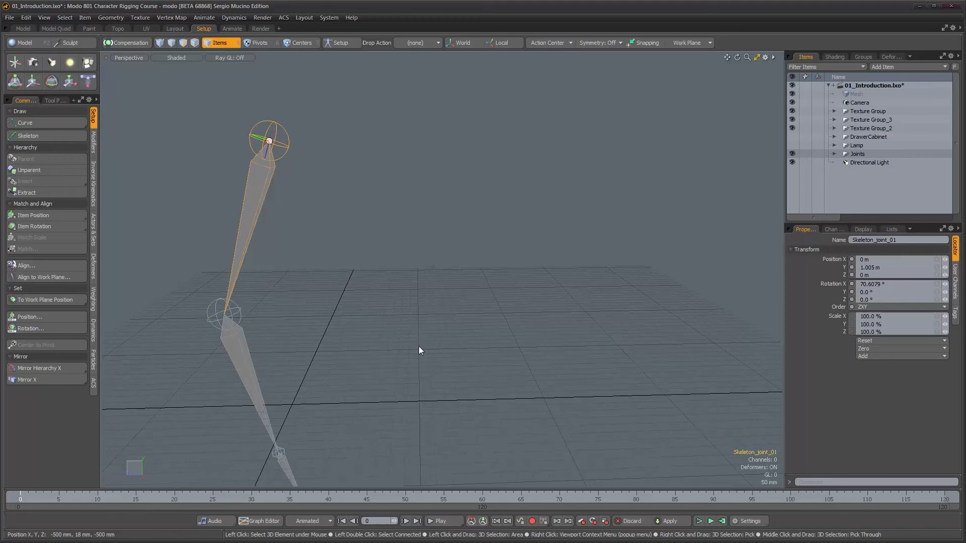
alt+drag(470, 303, 458, 301)
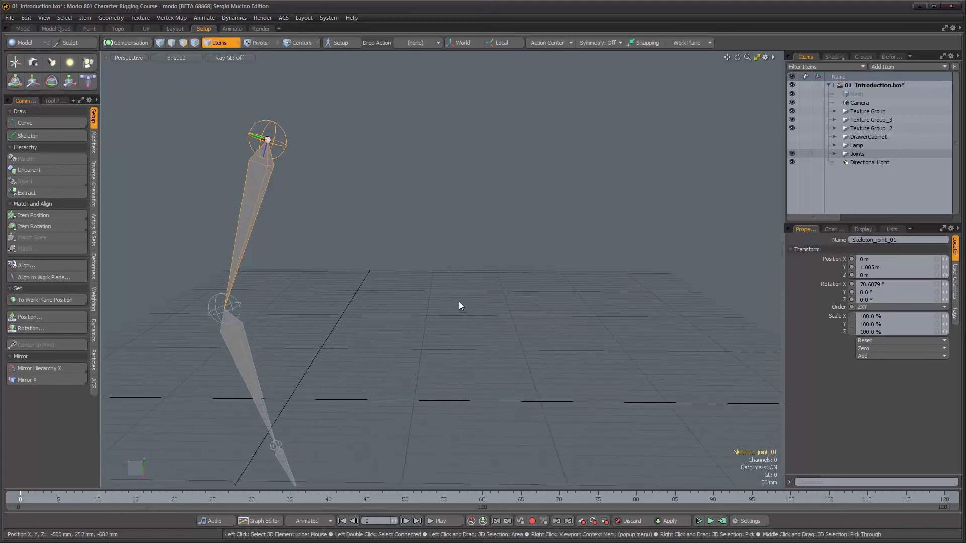
Step: Add a unit cone to the scene and move it along Z to about -1.495 m, clear of the joint chain
key(F2)
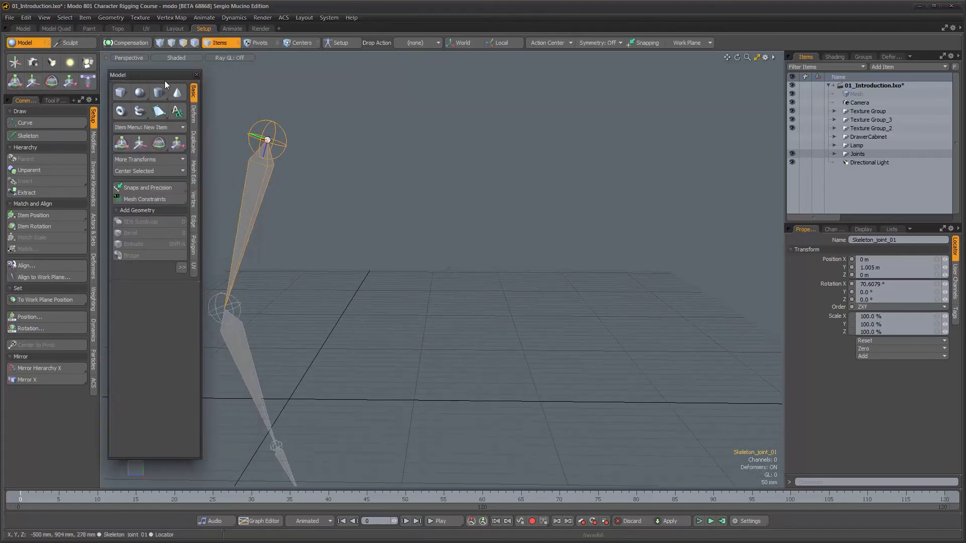
click(178, 94)
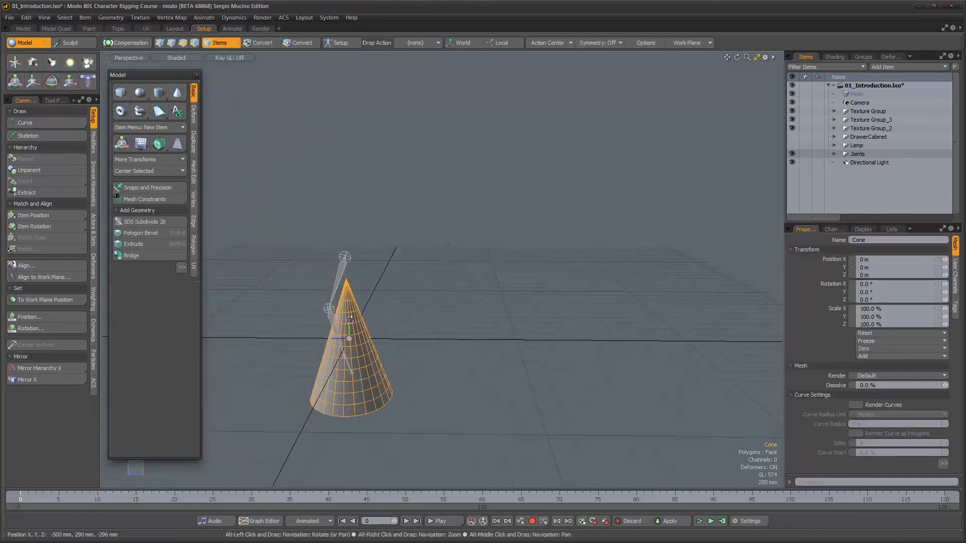
alt+drag(350, 320, 356, 291)
key(w)
drag(283, 310, 408, 310)
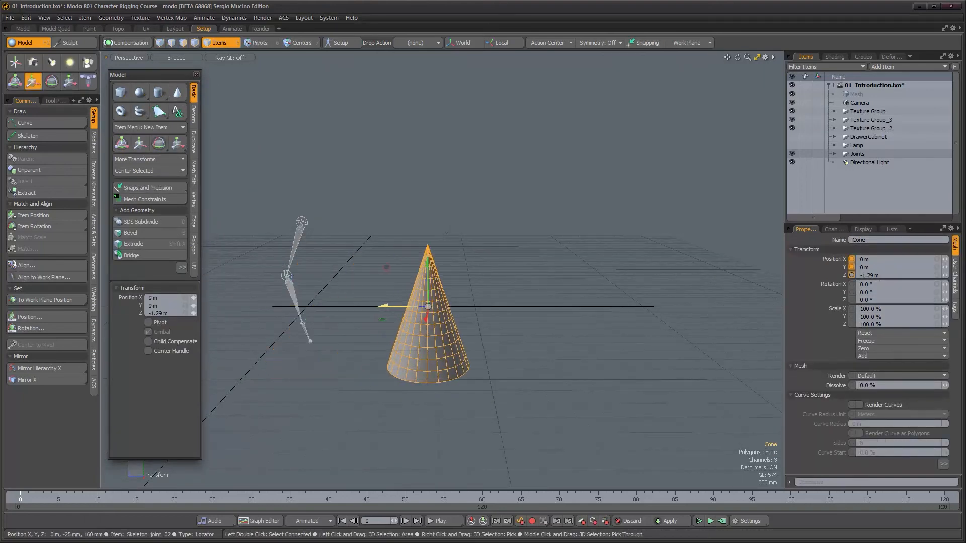
Step: Add another cone and move it along Z well past the first one
click(178, 94)
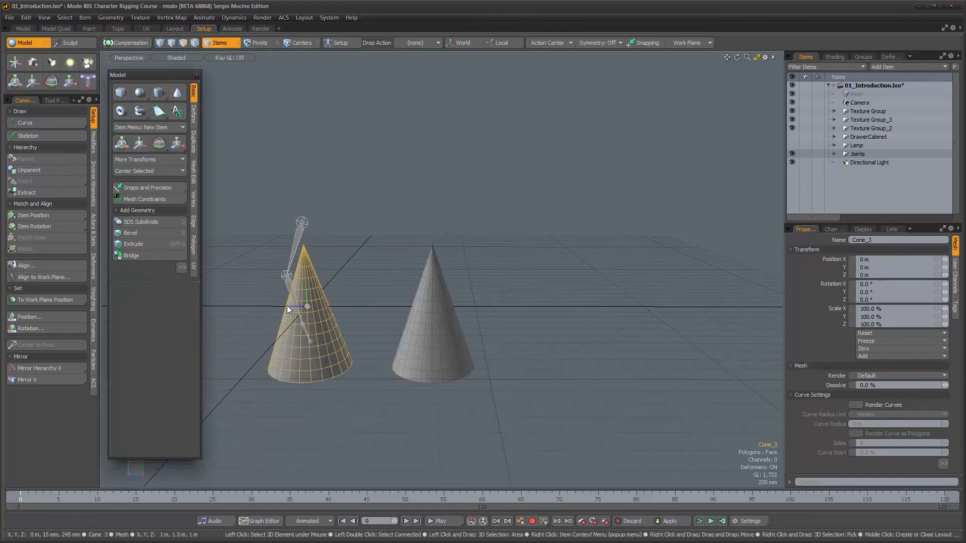
key(w)
drag(287, 305, 596, 306)
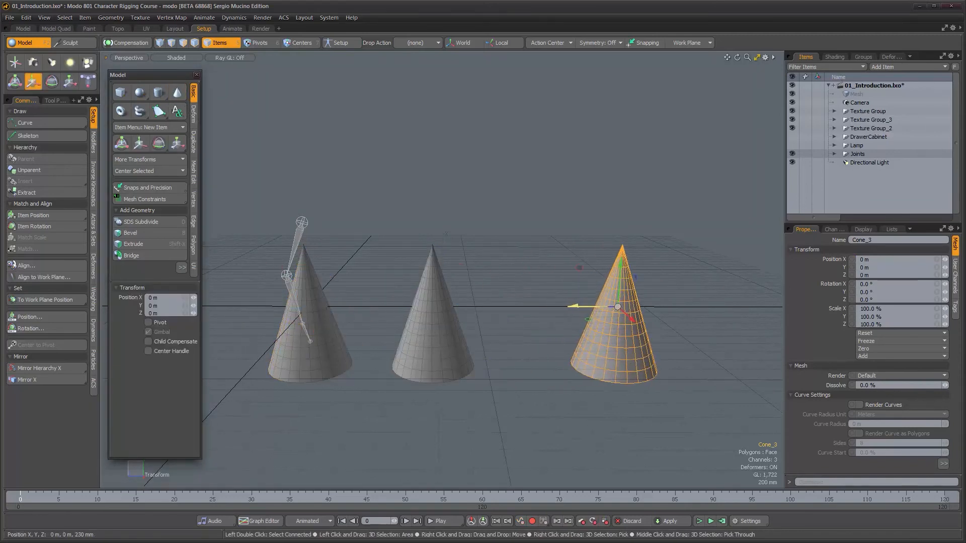
Step: Delete the surplus cone standing at the joint chain and close the floating Model palette
key(space)
click(343, 360)
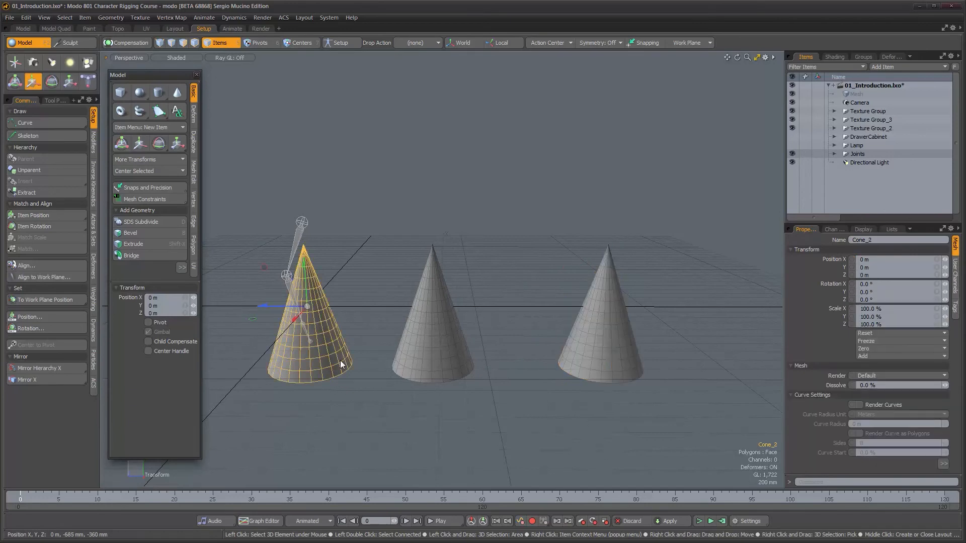
key(Delete)
click(197, 75)
Step: Move the farther cone along Z to about -4.01 m to widen the gap between the two cones
alt+drag(367, 212, 362, 235)
mouse_move(363, 235)
alt+shift+mouse_down()
mouse_move(400, 255)
mouse_move(313, 190)
mouse_move(371, 219)
alt+shift+mouse_up()
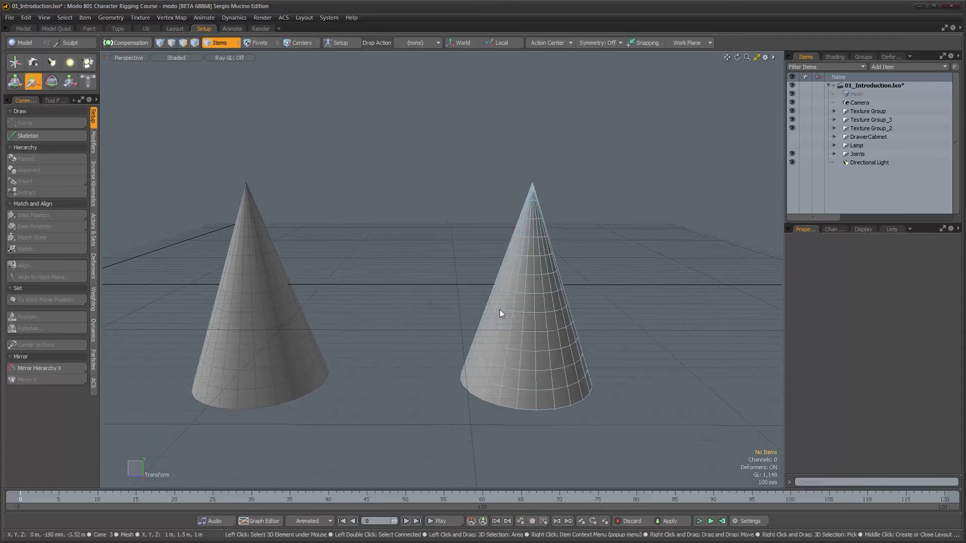
click(534, 321)
key(w)
drag(506, 285, 569, 285)
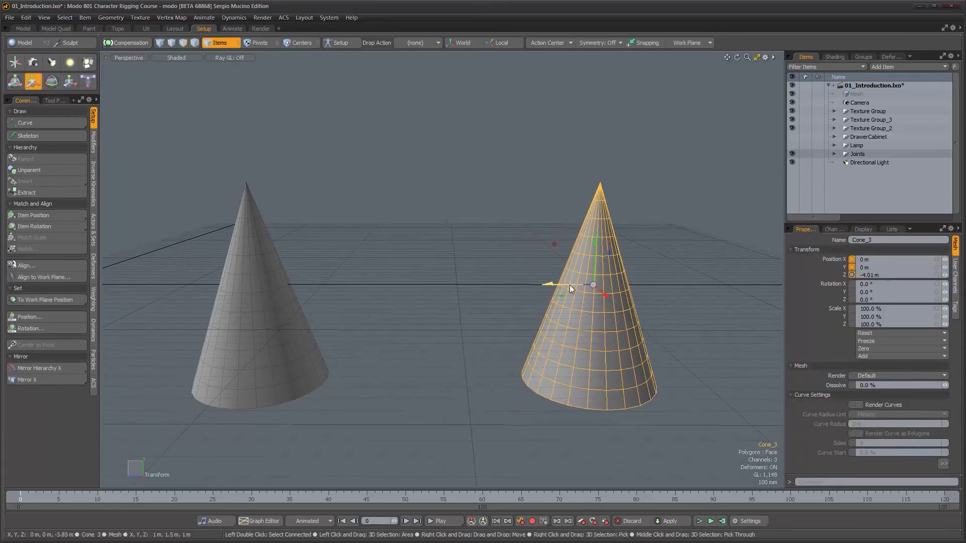
Step: Rotate the cone nearer the joints by -90° about X so that it lies on its side
alt+drag(401, 291, 392, 272)
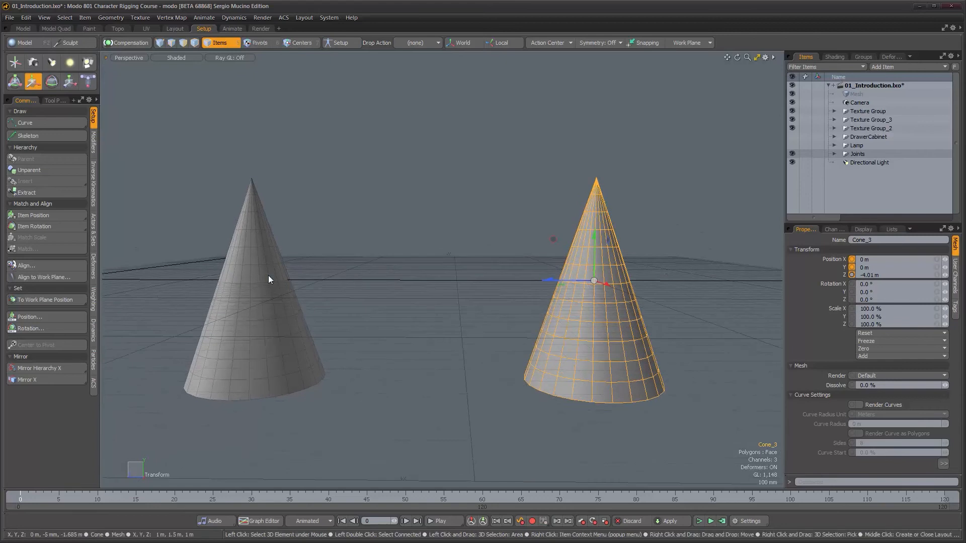
key(q)
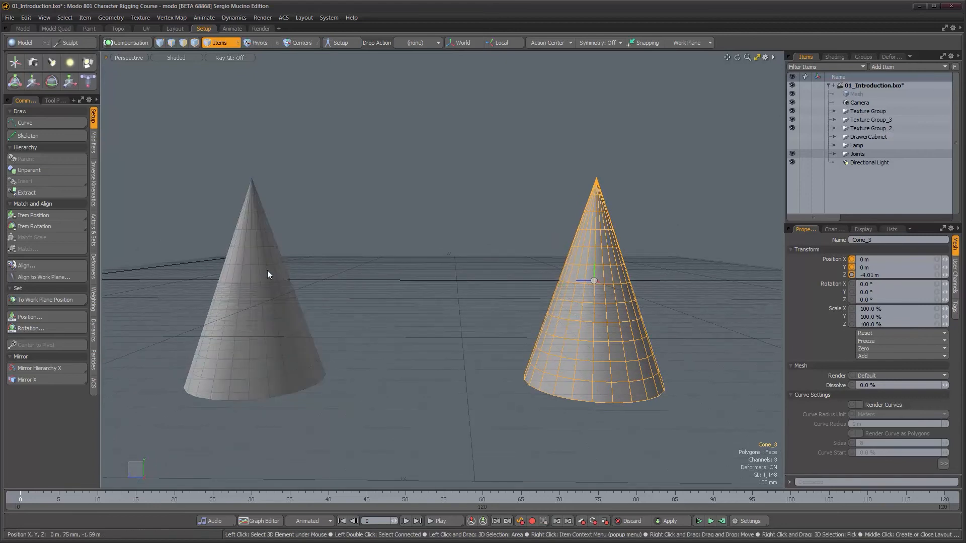
click(297, 280)
alt+drag(303, 280, 316, 288)
key(e)
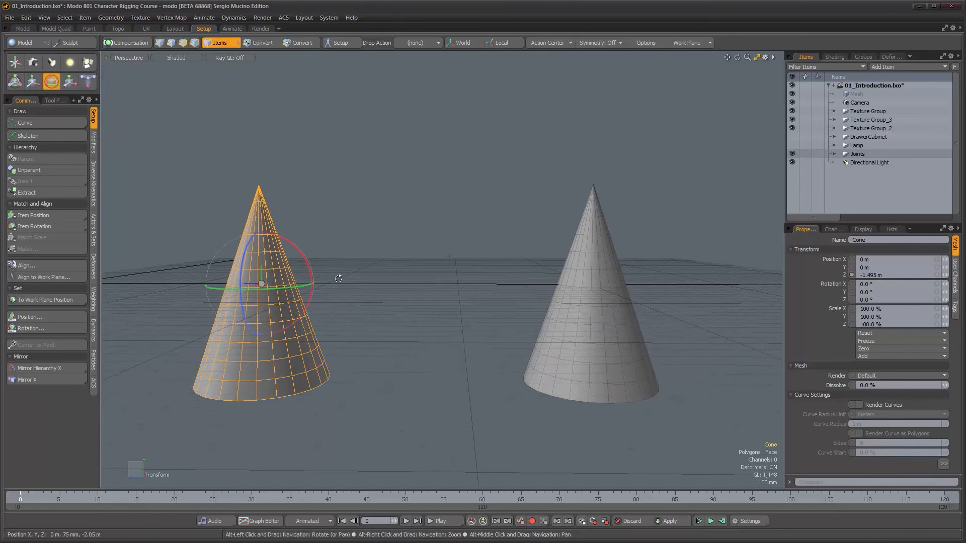
alt+drag(325, 264, 333, 280)
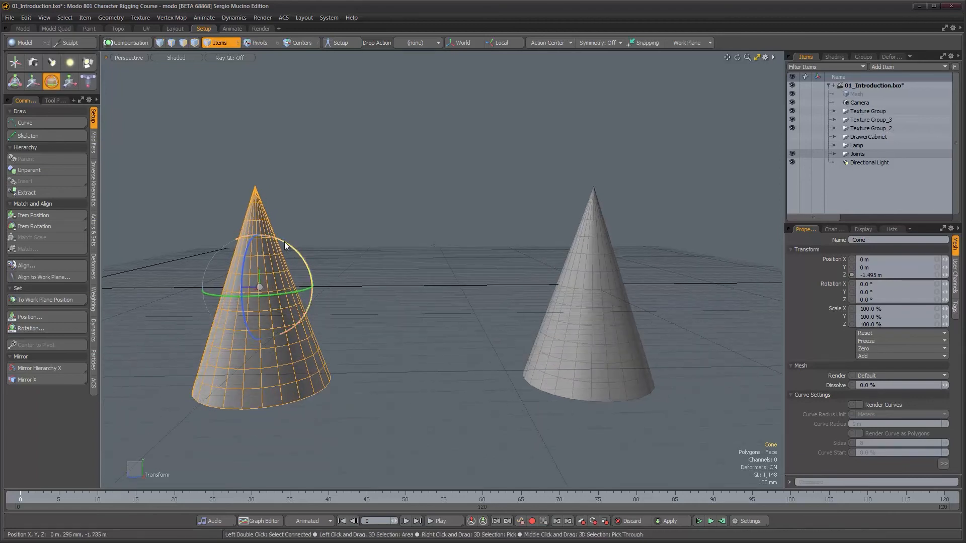
drag(278, 242, 384, 345)
key(space)
alt+shift+drag(384, 345, 355, 324)
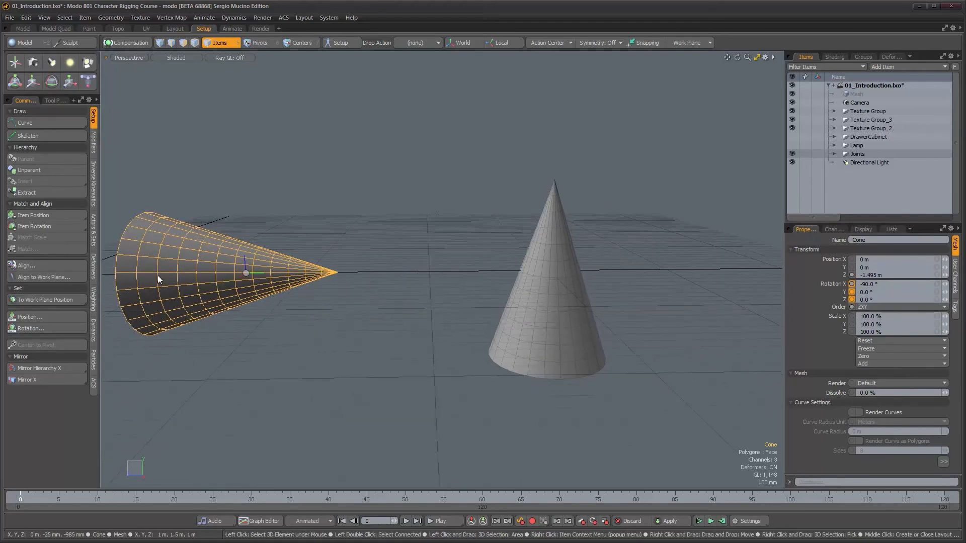
Step: Rotate the farther cone to Y 90° and Z -90° so its tip points the same way as the first cone's
click(563, 265)
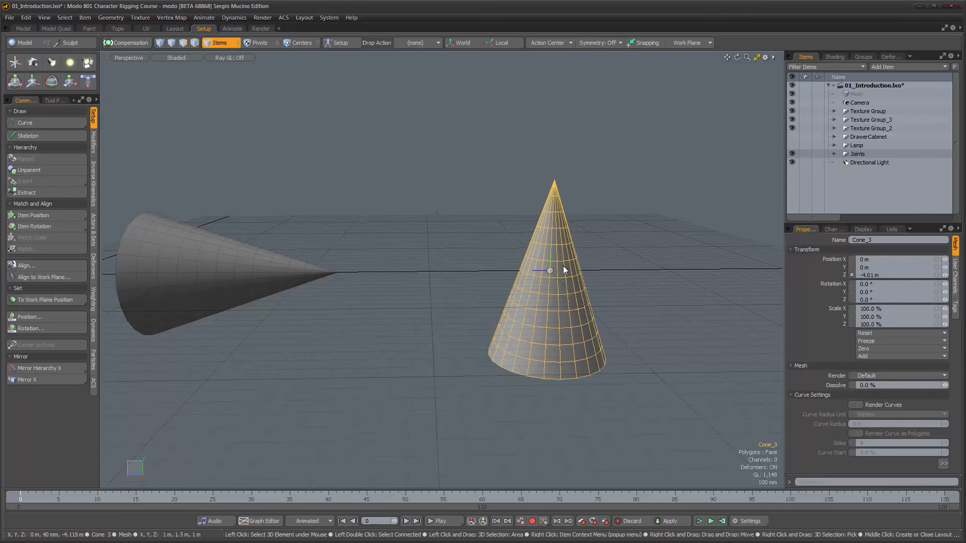
alt+shift+drag(560, 270, 576, 254)
key(w)
key(e)
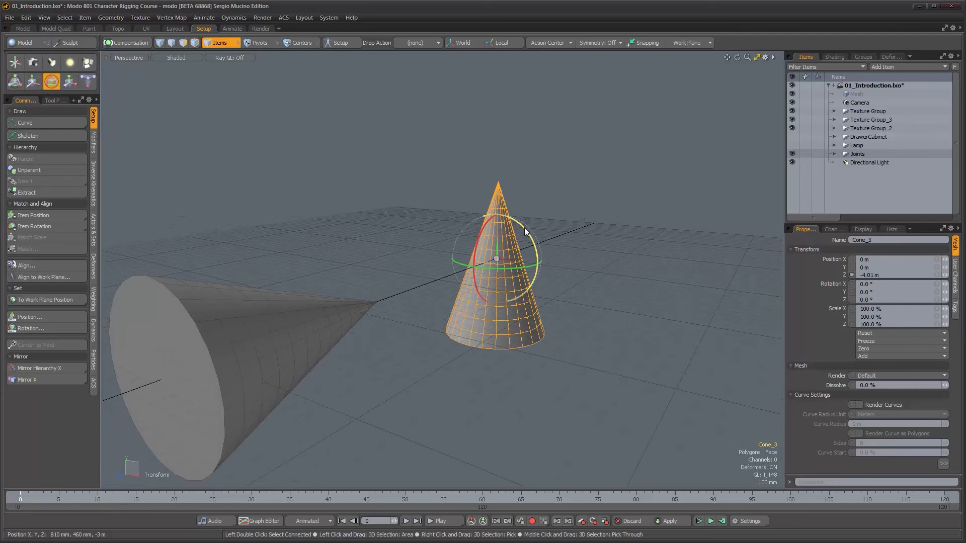
ctrl+drag(524, 228, 671, 343)
alt+drag(611, 350, 546, 308)
key(space)
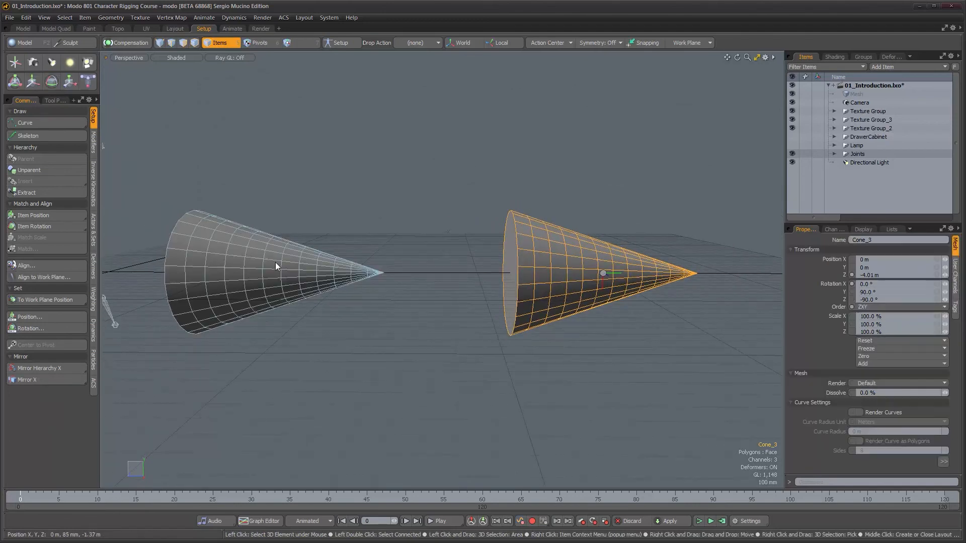
Step: Roll the farther cone around its own length to an X rotation of -90°, matching the first cone's axis orientation
click(276, 262)
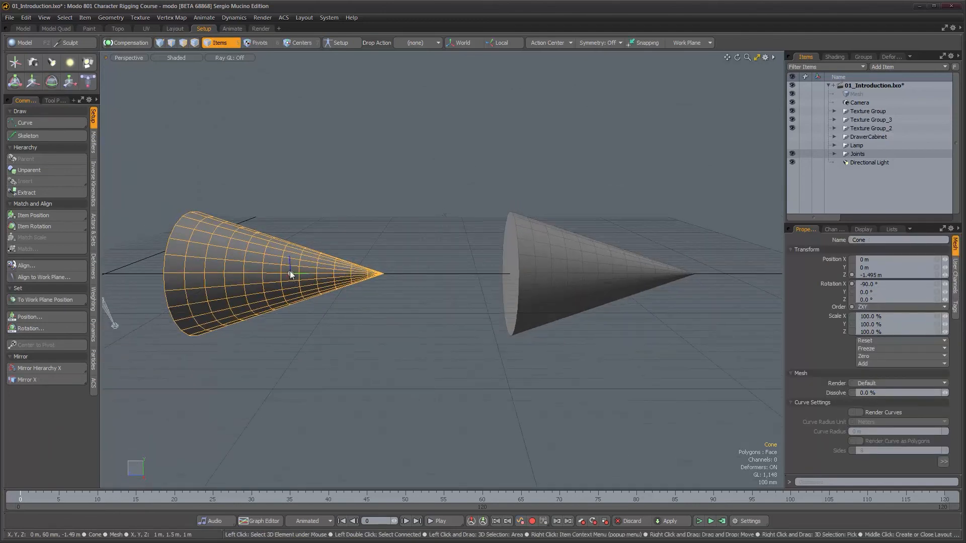
click(557, 275)
alt+drag(557, 276, 600, 300)
key(y)
key(e)
shift+drag(614, 262, 561, 136)
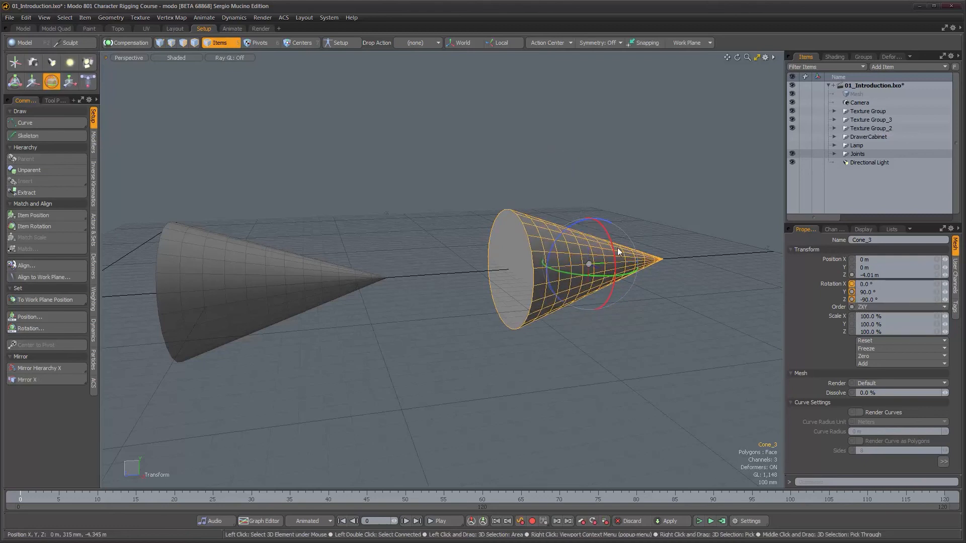
key(ctrl+z)
ctrl+drag(640, 246, 579, 108)
alt+drag(631, 294, 582, 325)
key(space)
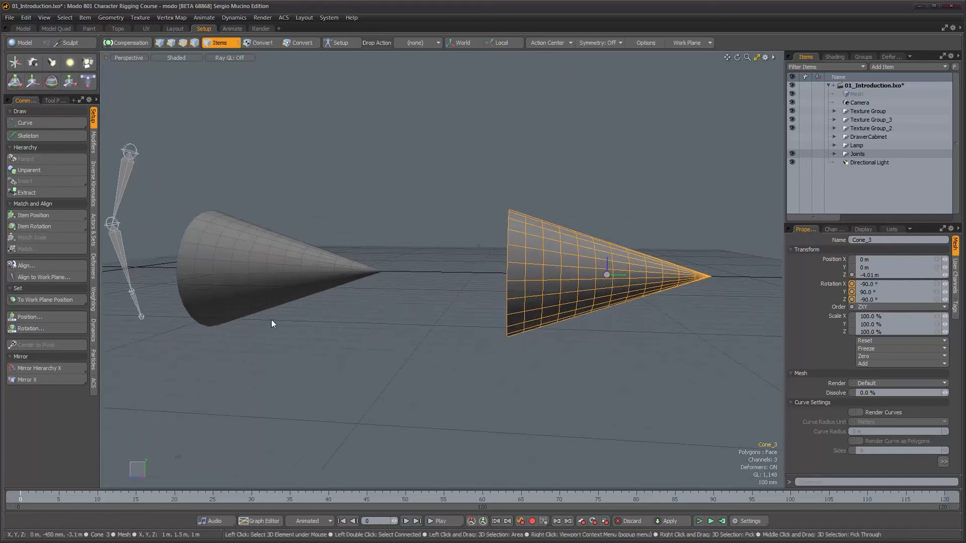
Step: Compare the rotation values of the two cones and view the farther cone's rotation channels
click(216, 289)
alt+drag(226, 297, 274, 342)
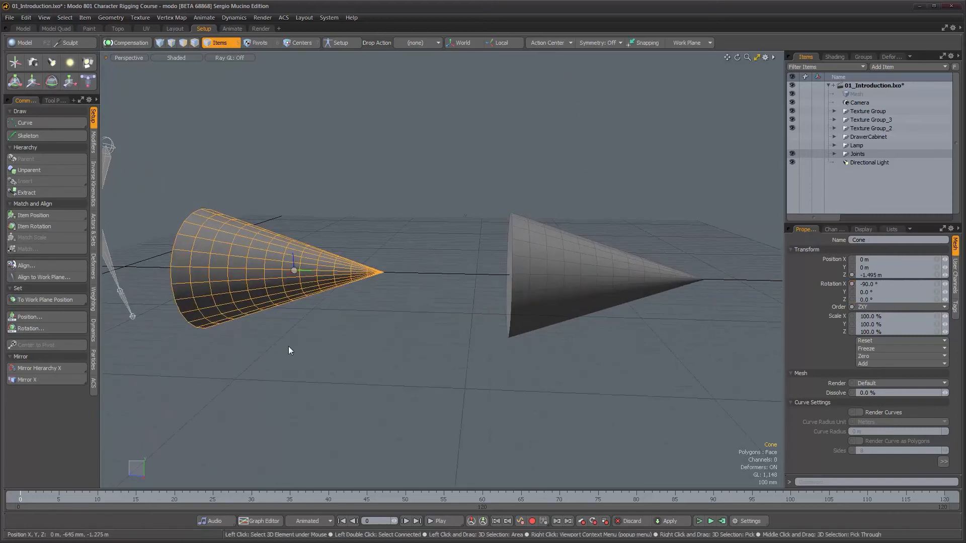
alt+drag(369, 362, 397, 363)
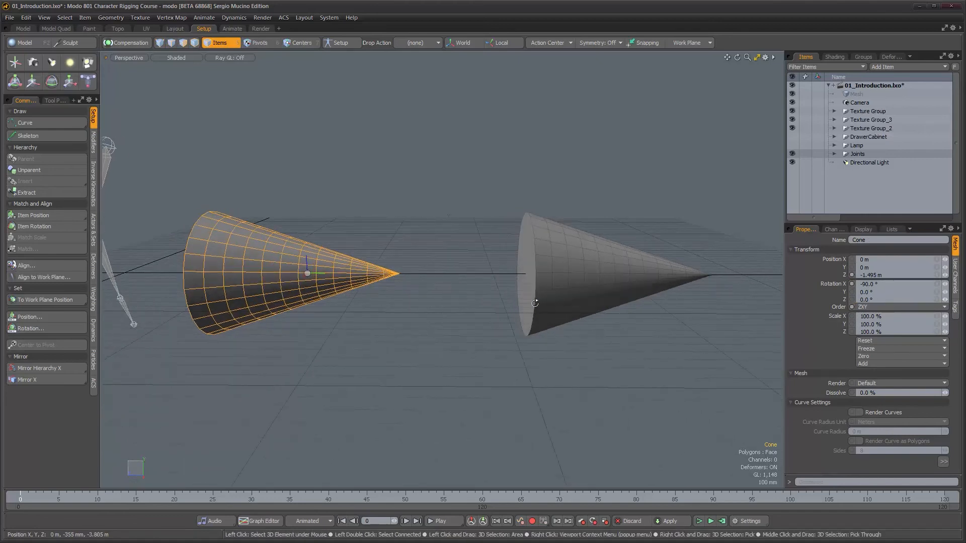
scroll(541, 303, up, 2)
scroll(548, 312, down, 2)
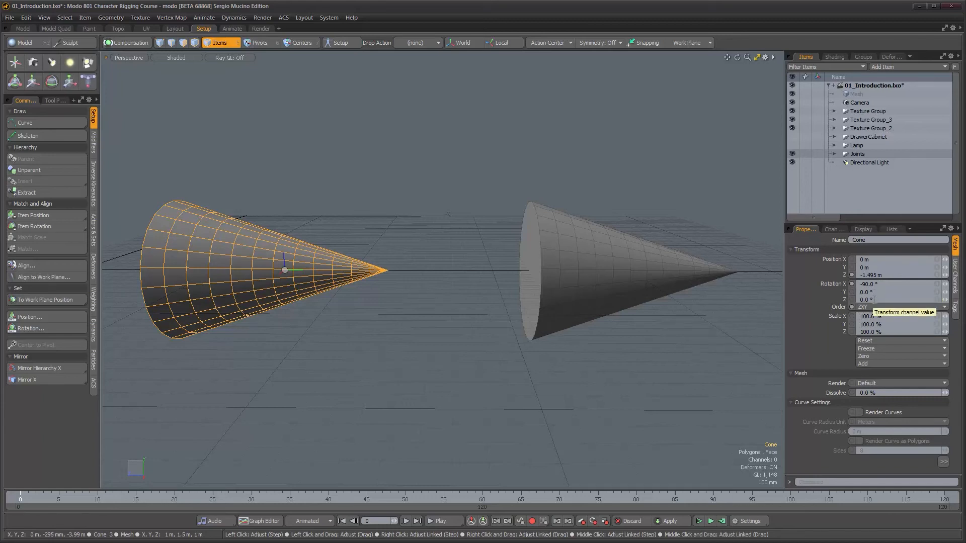
click(626, 279)
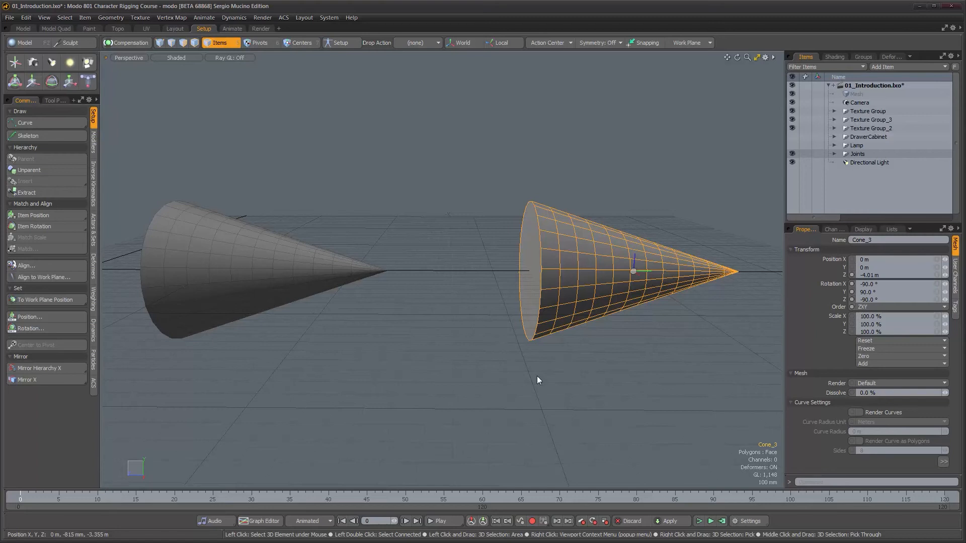
alt+right_drag(503, 321, 543, 325)
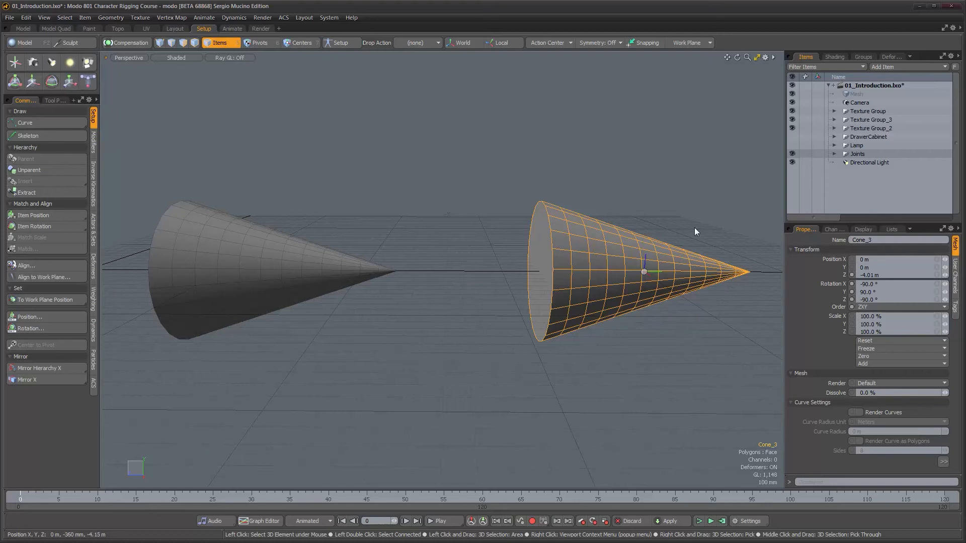
click(834, 229)
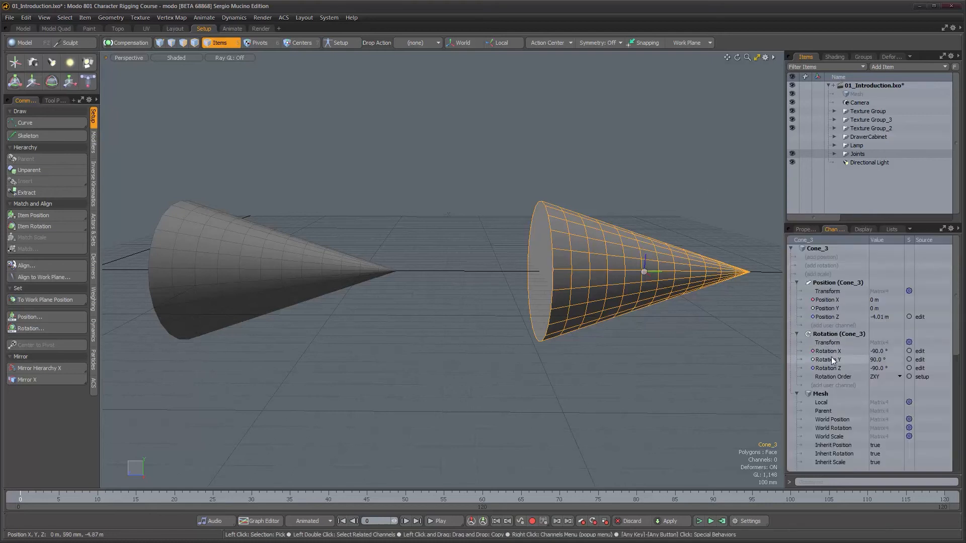
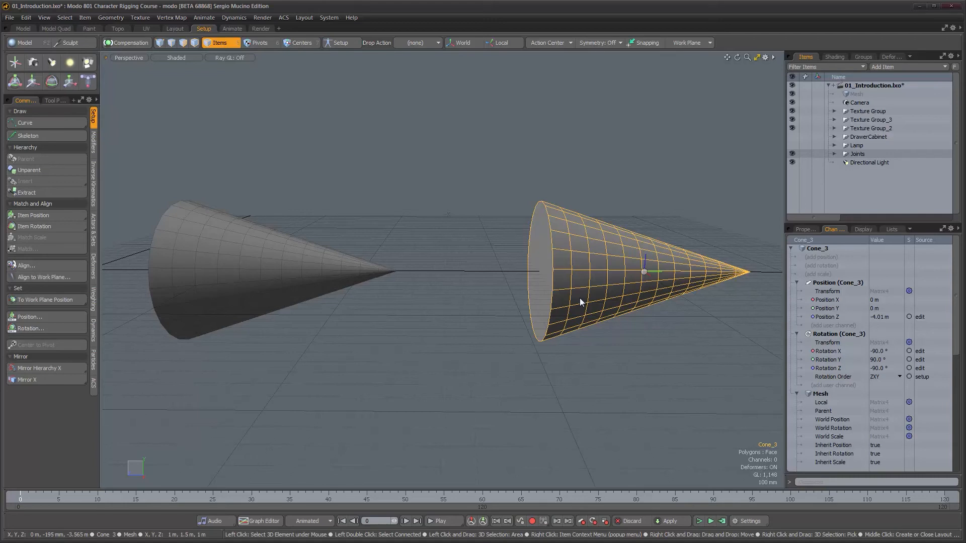
Step: Delete both demonstration cones from the scene
alt+drag(580, 299, 599, 349)
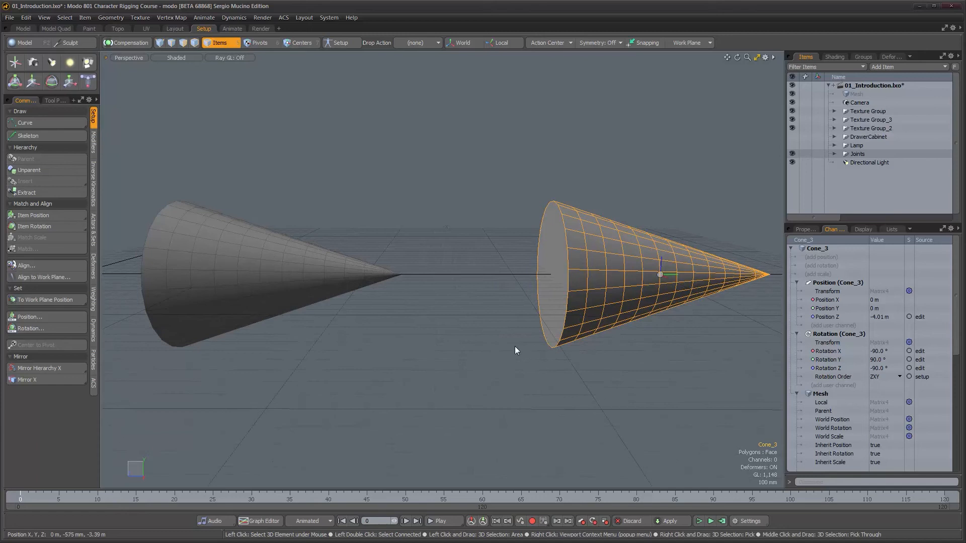
click(396, 308)
key(Delete)
click(344, 290)
key(Delete)
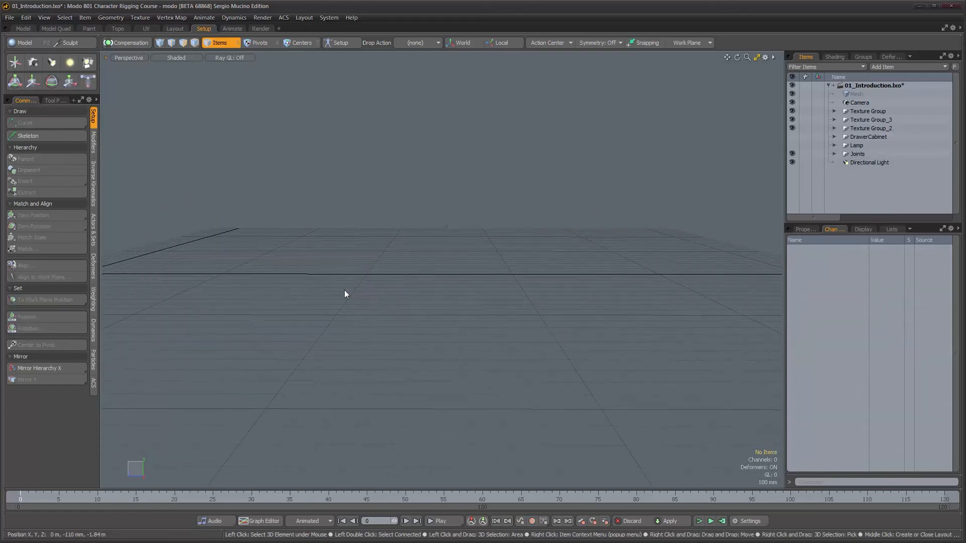
Step: Select the root joint of the skeleton chain and show its transform properties
alt+middle_drag(150, 234, 417, 244)
alt+right_drag(417, 244, 439, 231)
click(406, 180)
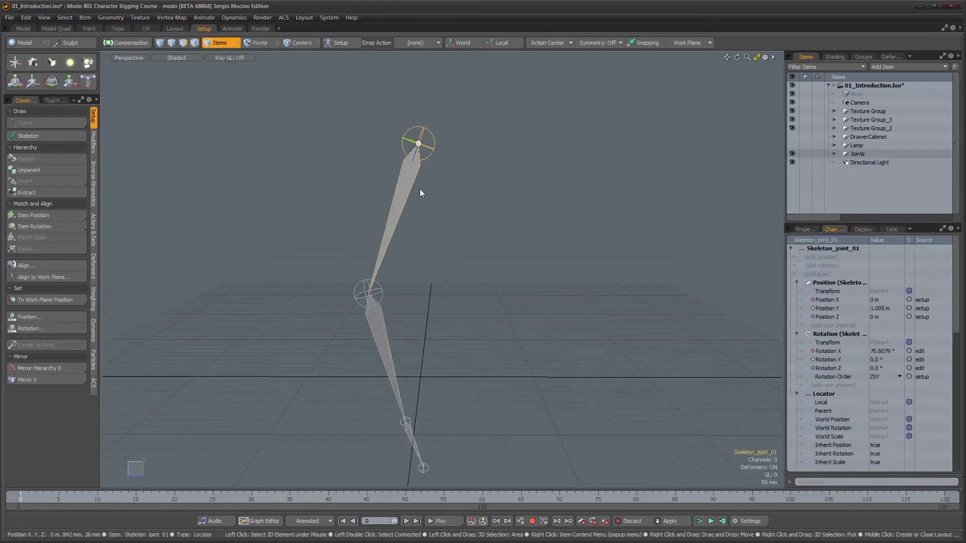
click(805, 230)
Step: Activate the Rotate tool on the root joint and set the action axis to Local
alt+drag(463, 297, 491, 274)
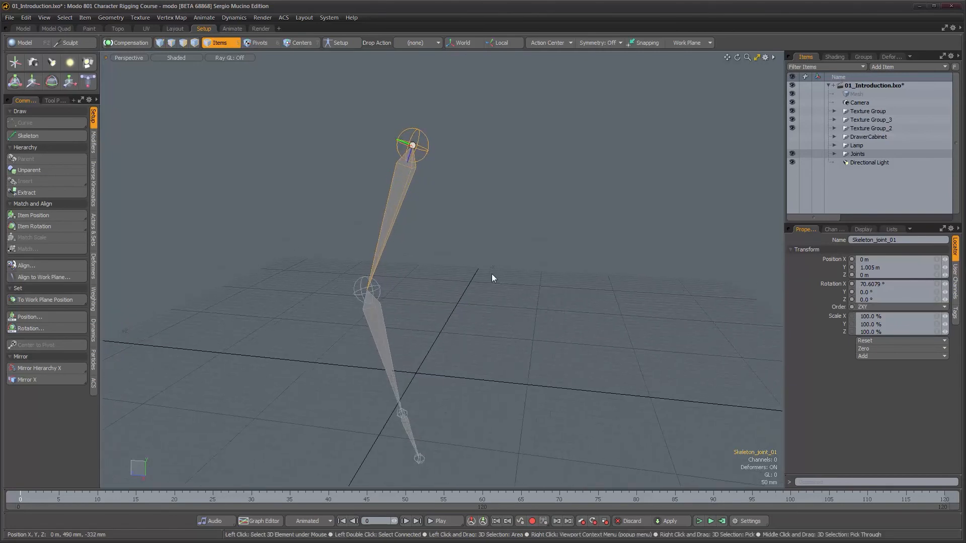
alt+drag(447, 246, 453, 254)
alt+drag(391, 162, 443, 204)
key(e)
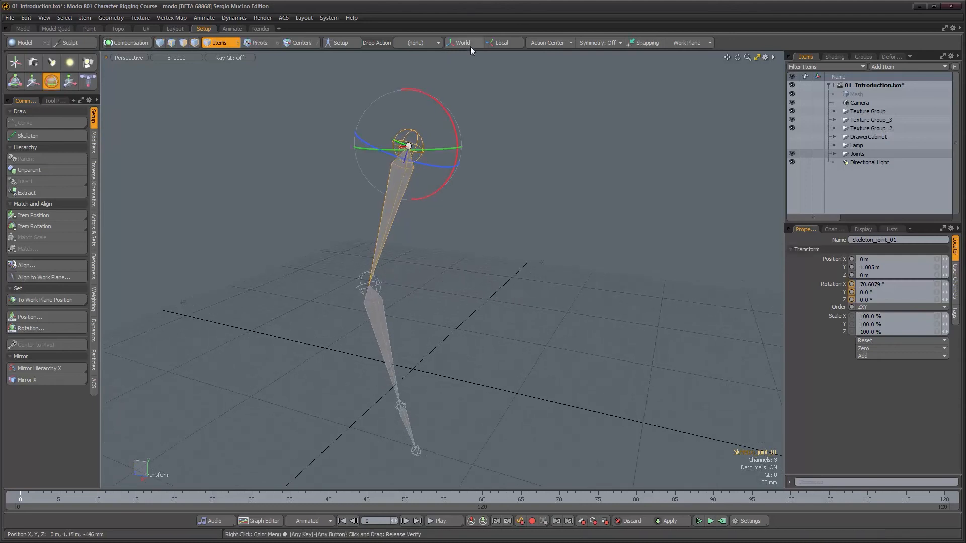
alt+drag(422, 73, 477, 61)
click(499, 43)
Step: Try rotating the root joint about its local axes, undoing each test rotation
alt+drag(451, 179, 458, 263)
key(ctrl+z)
mouse_move(366, 169)
mouse_down()
mouse_move(355, 191)
mouse_move(404, 132)
mouse_move(368, 162)
mouse_up()
key(ctrl+z)
alt+drag(393, 208, 397, 213)
alt+right_drag(397, 213, 414, 218)
alt+drag(414, 218, 477, 265)
key(ctrl+z)
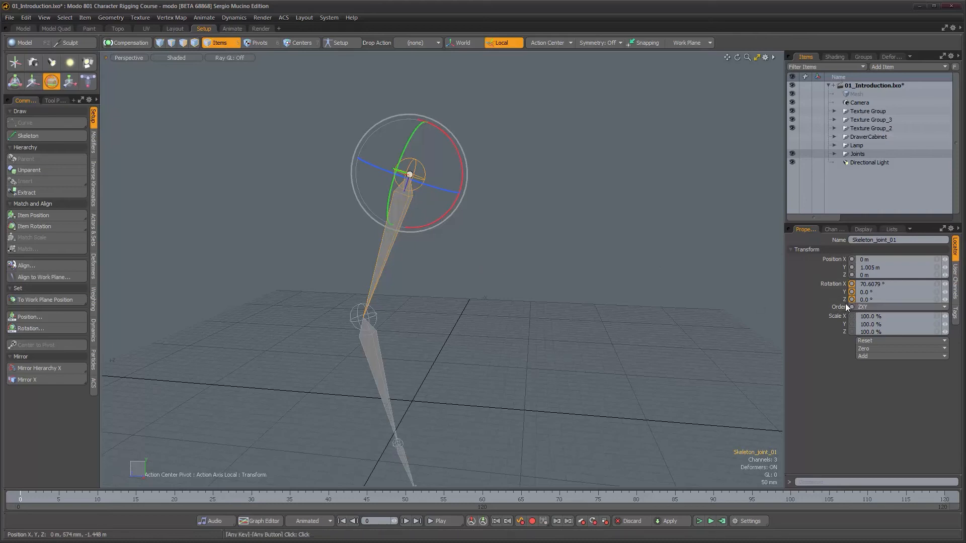
Step: Examine the available rotation orders for the root joint and the orientation of its local rotation handles
click(889, 307)
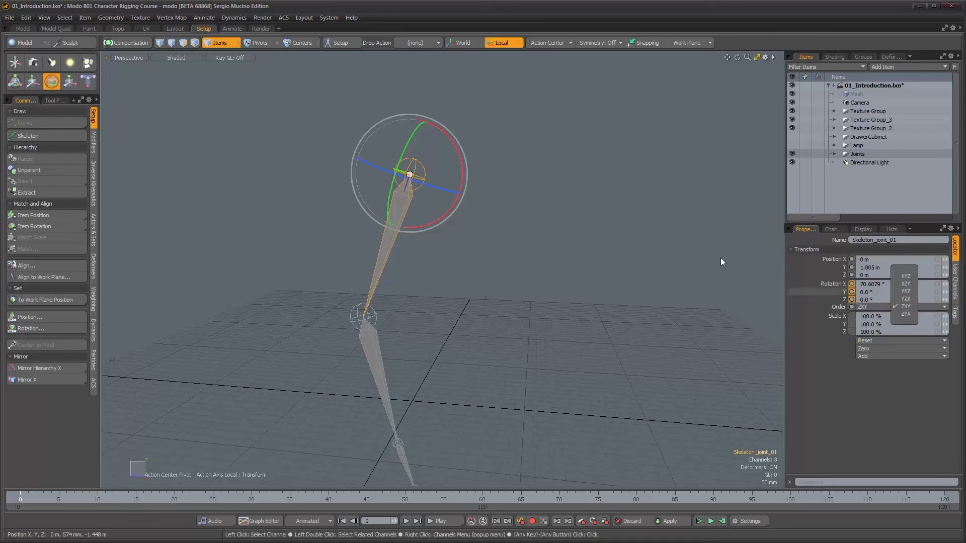
click(665, 238)
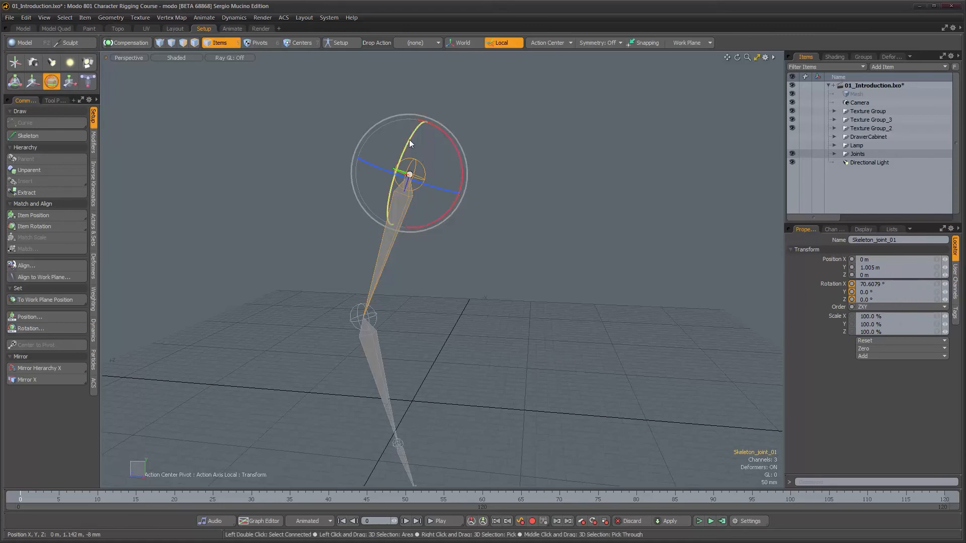
alt+drag(436, 190, 443, 209)
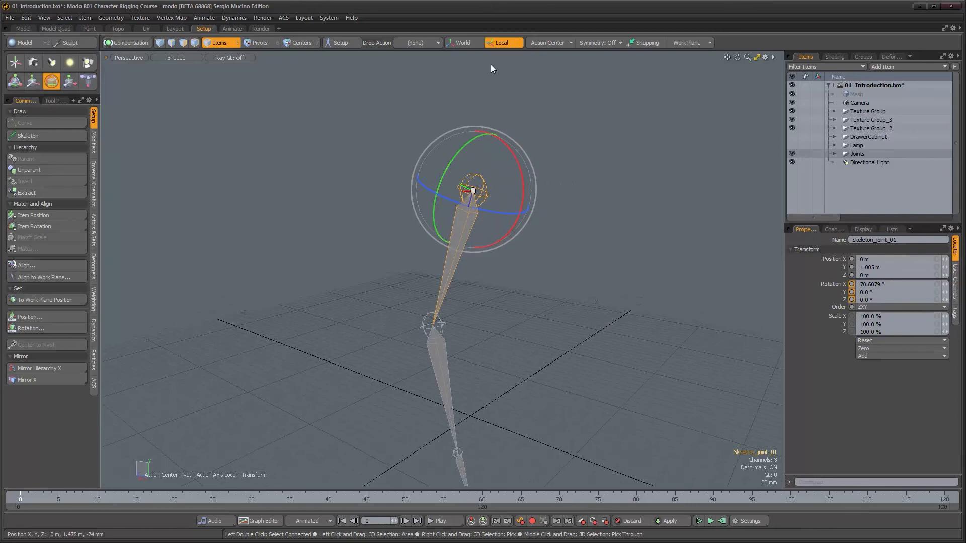
alt+drag(518, 204, 548, 212)
Step: Show the modeling tool palette and turn off the Local action axis so the Rotate tool uses gimbal handles
key(F2)
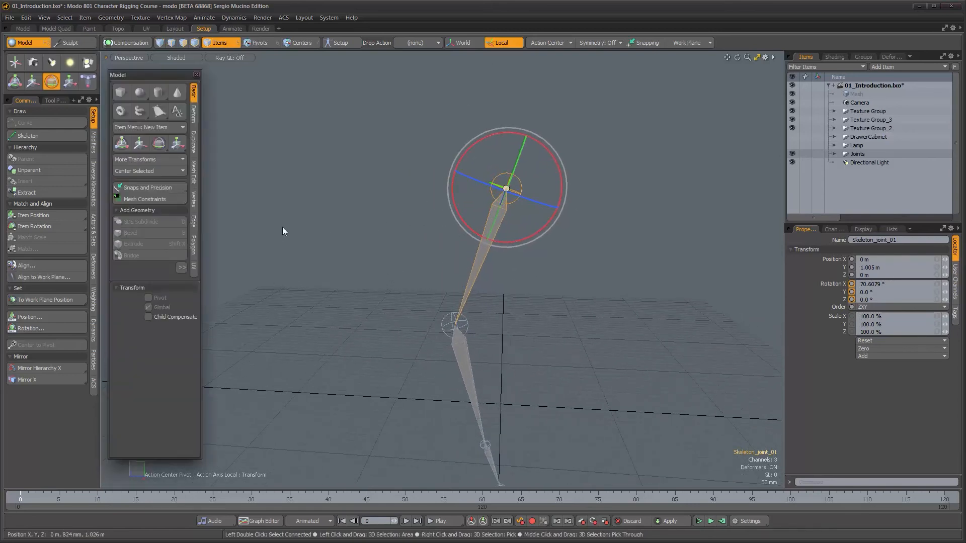
alt+drag(371, 262, 382, 271)
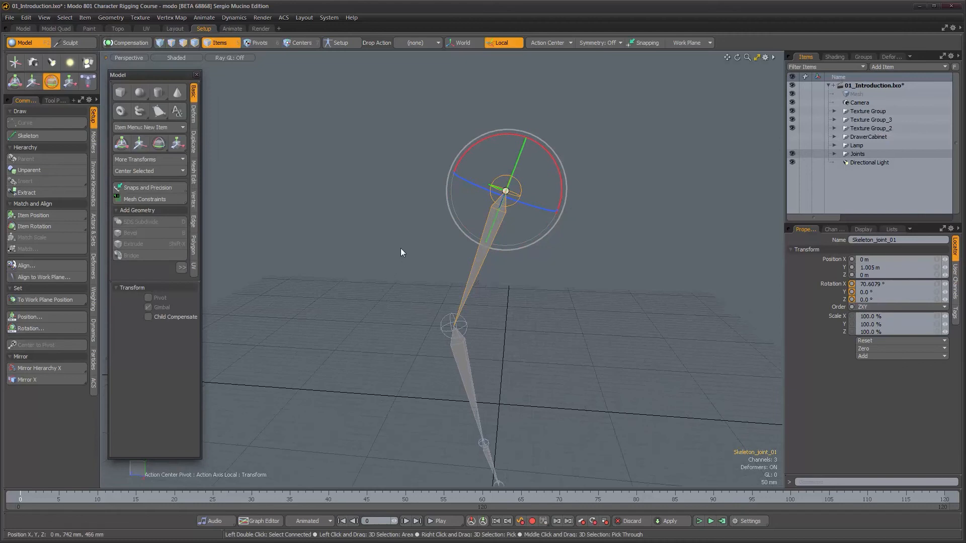
click(511, 44)
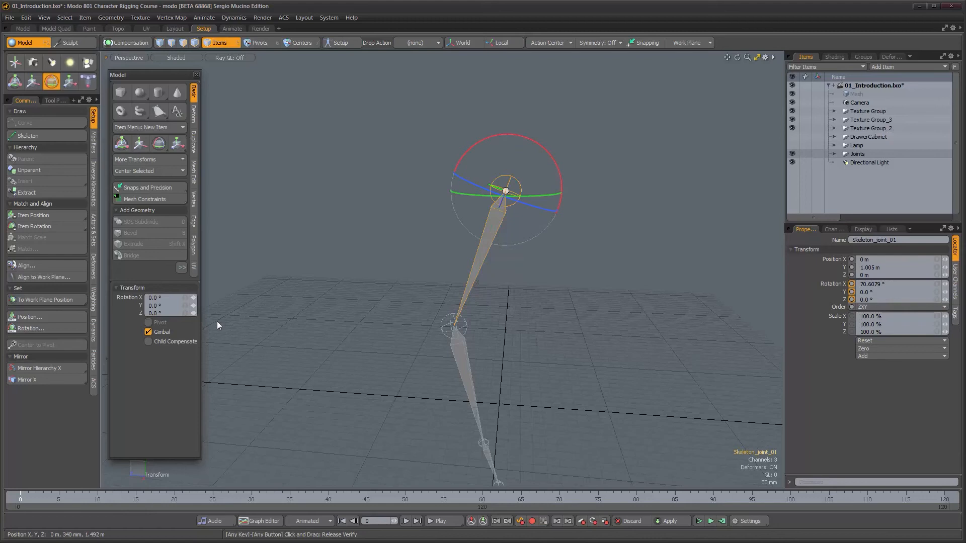
alt+drag(442, 279, 501, 258)
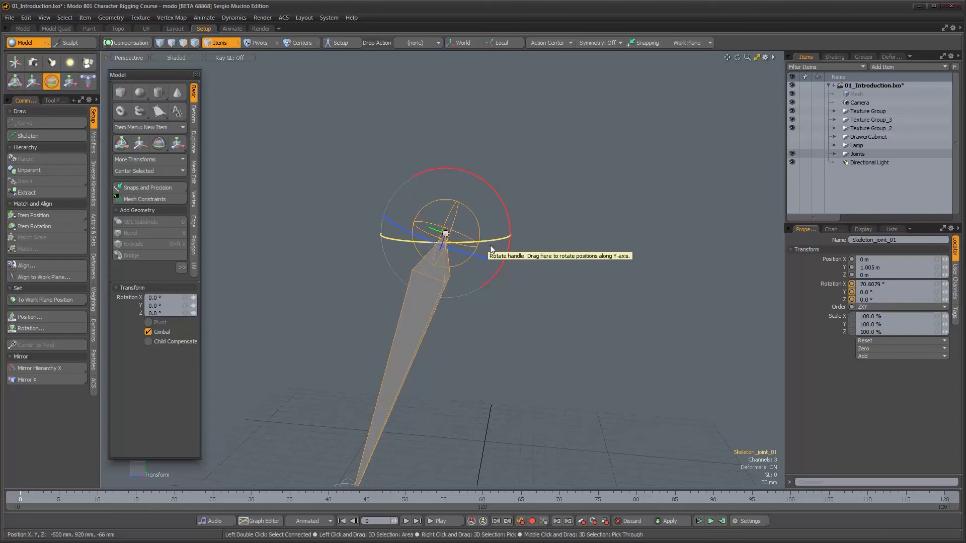
Step: Try rotating the root joint with the gimbal handles and undo the rotation
ctrl+alt+drag(511, 295, 520, 257)
drag(543, 197, 576, 191)
key(ctrl+z)
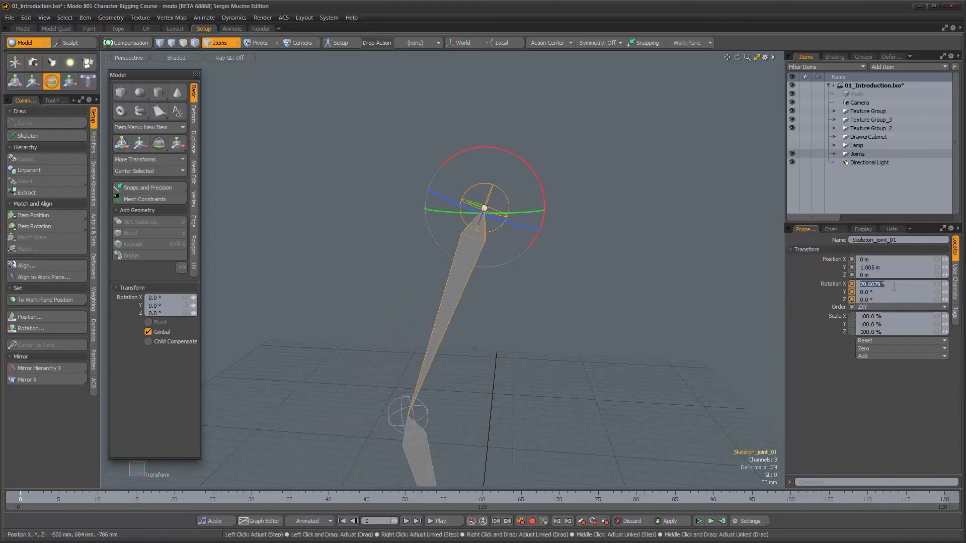
Step: Try an X rotation of 90° on the root joint to demonstrate gimbal lock, and undo it
text(90)
key(Return)
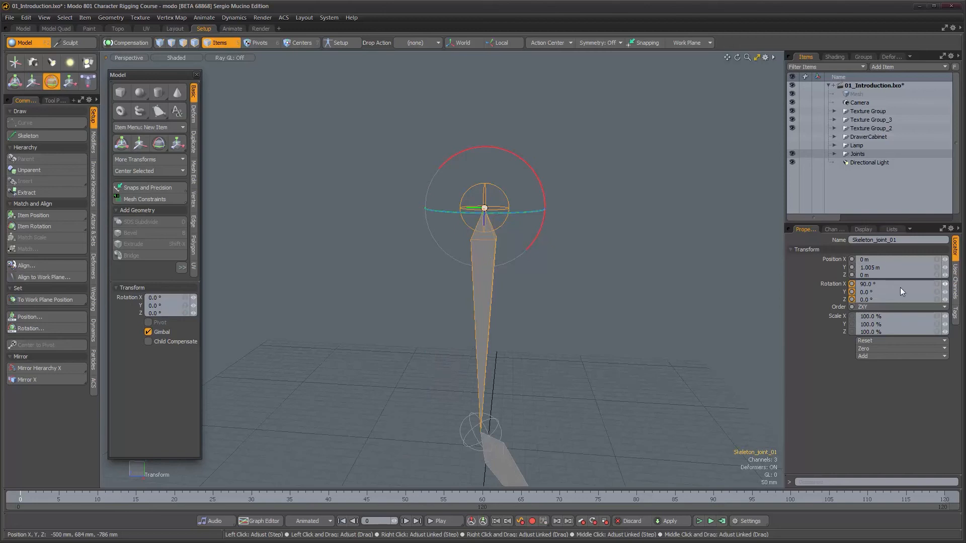
alt+drag(590, 248, 578, 254)
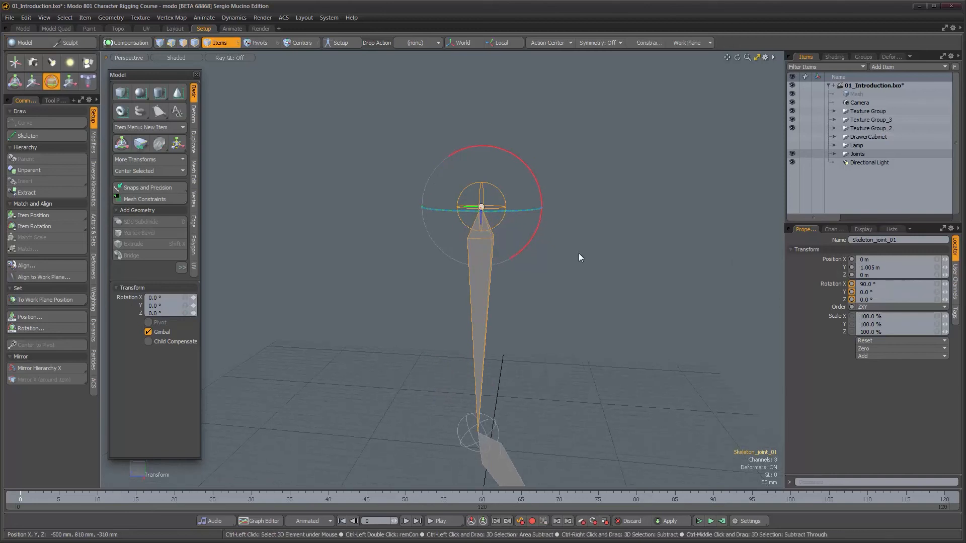
key(ctrl+z)
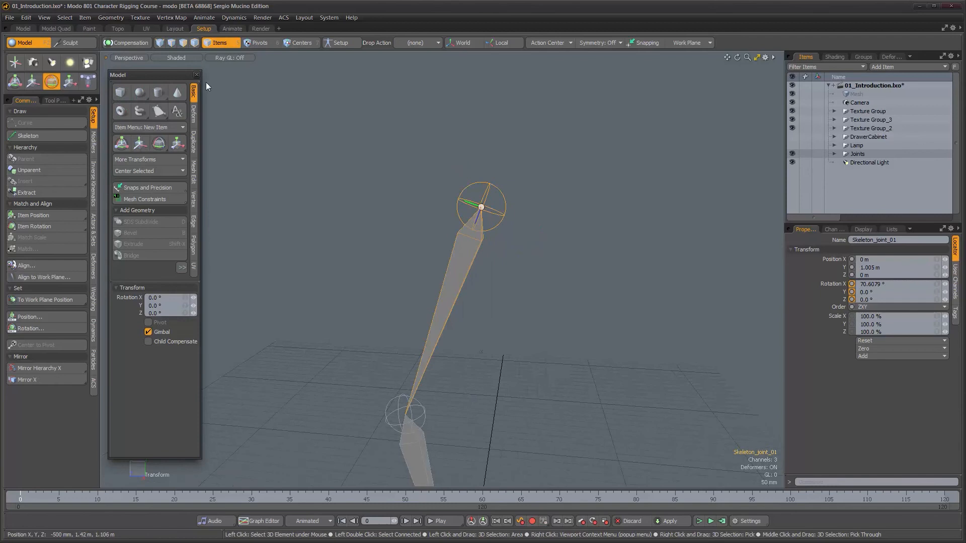
Step: Close the modeling tool palette and restart the Rotate tool on the root joint
click(196, 75)
alt+drag(335, 199, 345, 199)
key(space)
mouse_move(471, 272)
alt+mouse_down()
mouse_move(504, 285)
mouse_move(500, 225)
mouse_move(470, 248)
mouse_move(478, 262)
alt+mouse_up()
key(e)
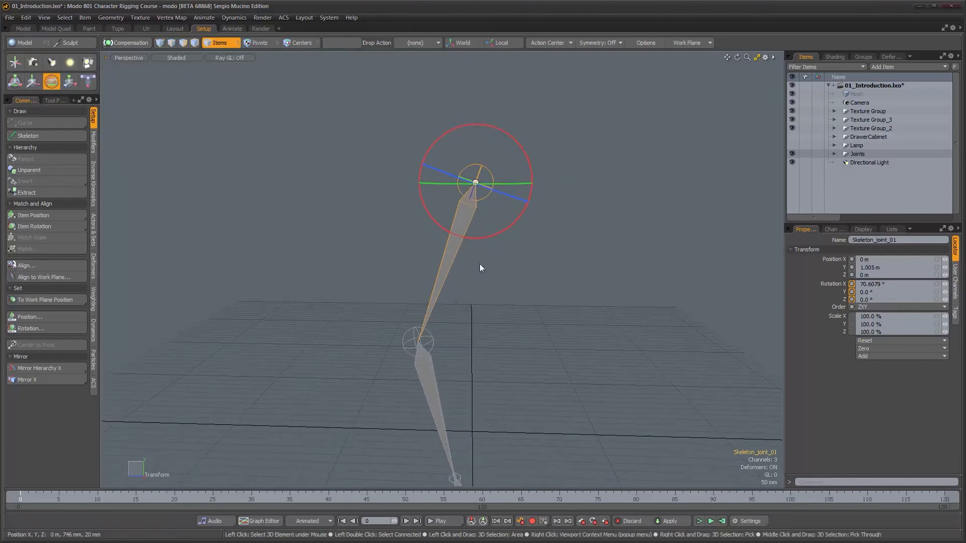
Step: Open the Graph Editor and key the root joint's X, Y and Z rotation at frame 0
key(F3)
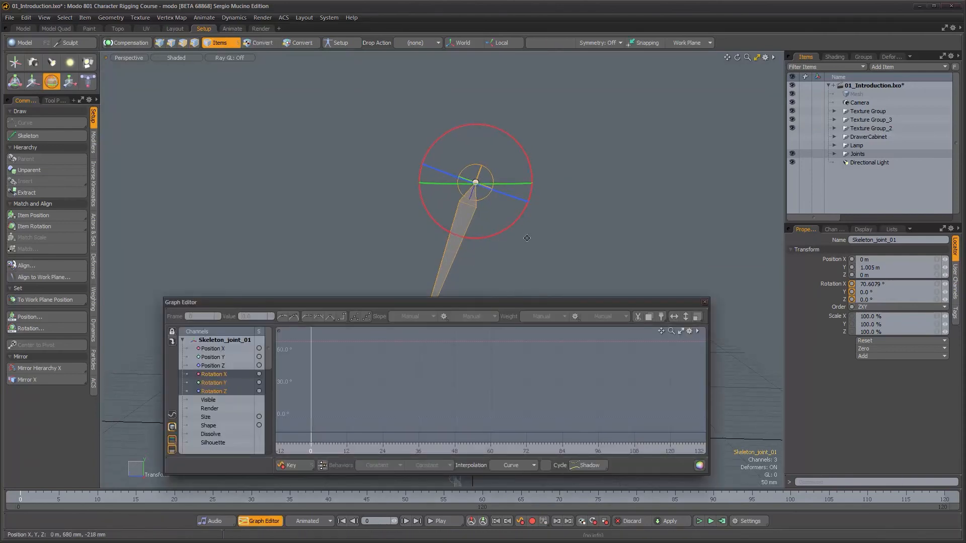
alt+middle_drag(533, 270, 522, 197)
alt+right_drag(521, 197, 503, 218)
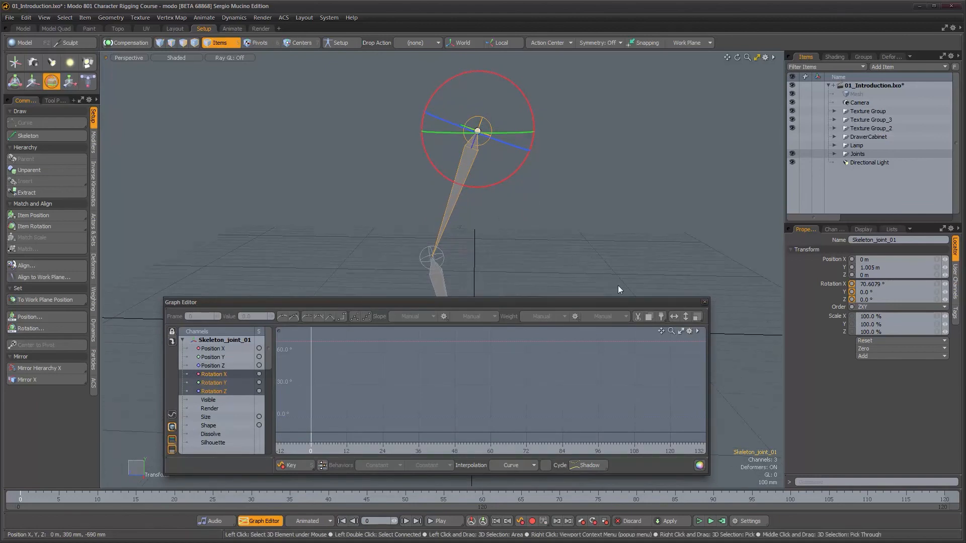
drag(852, 284, 853, 300)
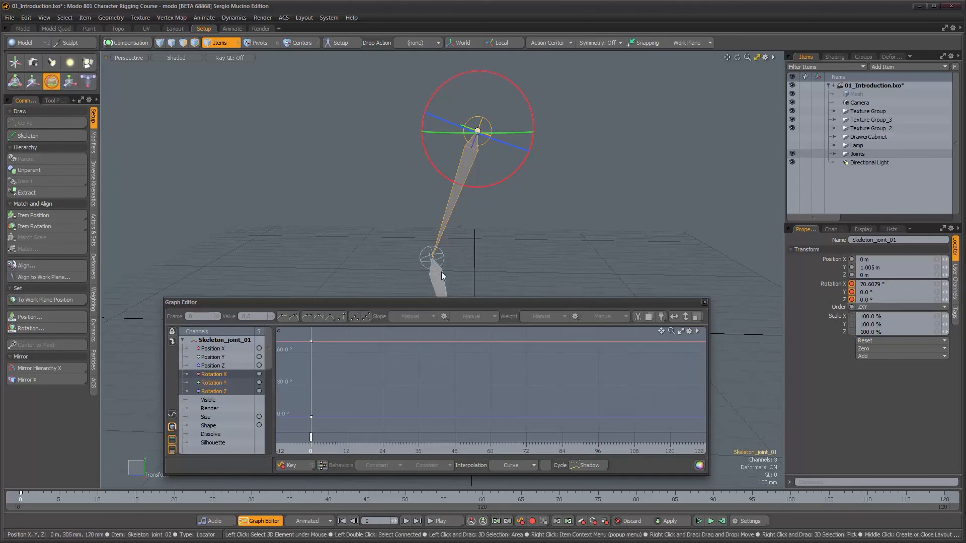
Step: Set the current time to frame 20 and frame the root joint's rotation curves in the Graph Editor
alt+drag(439, 266, 403, 200)
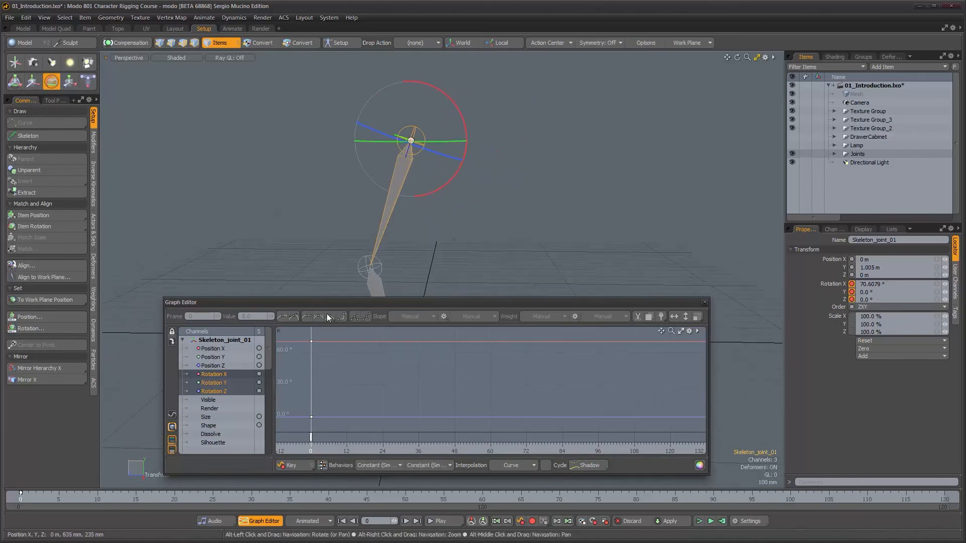
drag(151, 496, 177, 498)
key(e)
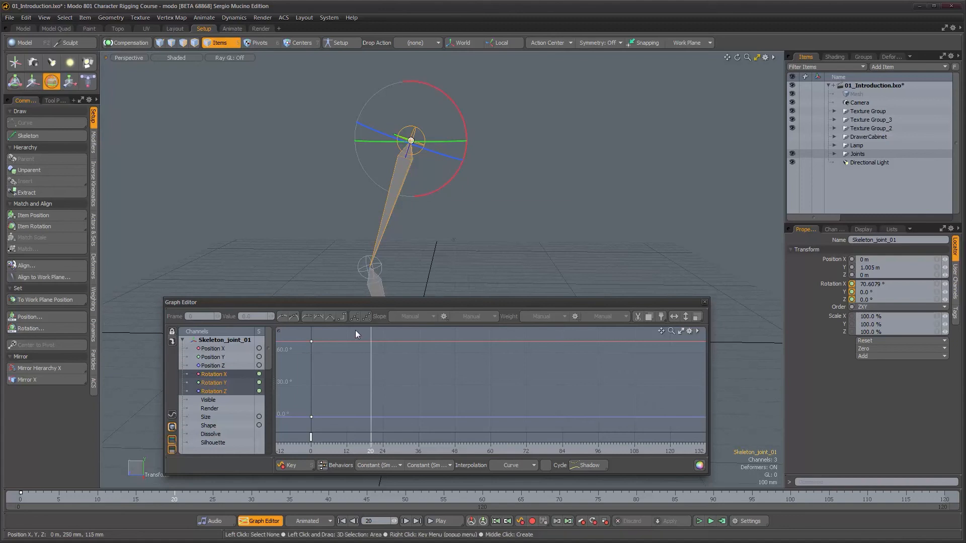
alt+right_drag(374, 382, 442, 386)
alt+drag(443, 386, 634, 388)
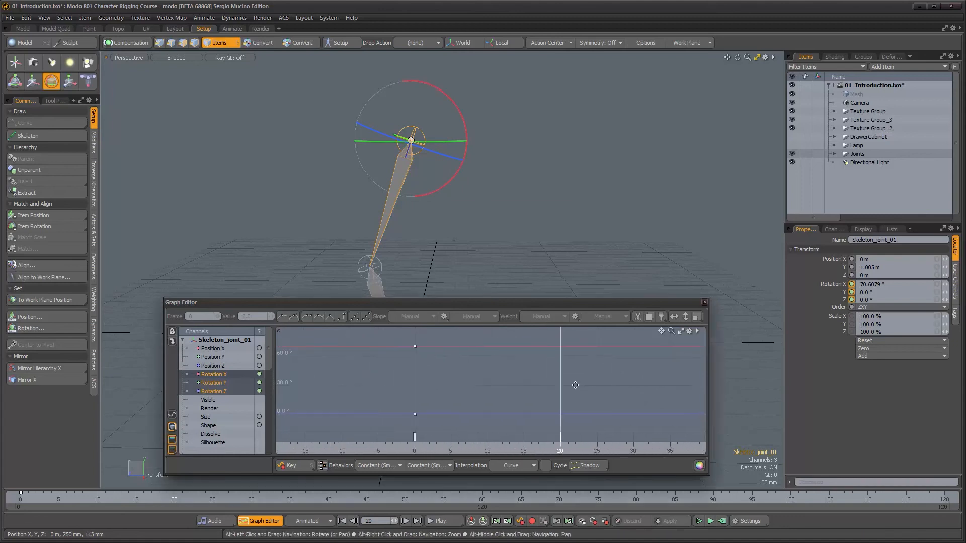
alt+right_drag(545, 368, 551, 393)
alt+drag(551, 392, 531, 414)
alt+drag(531, 401, 519, 407)
alt+right_drag(522, 408, 569, 409)
alt+drag(563, 409, 634, 411)
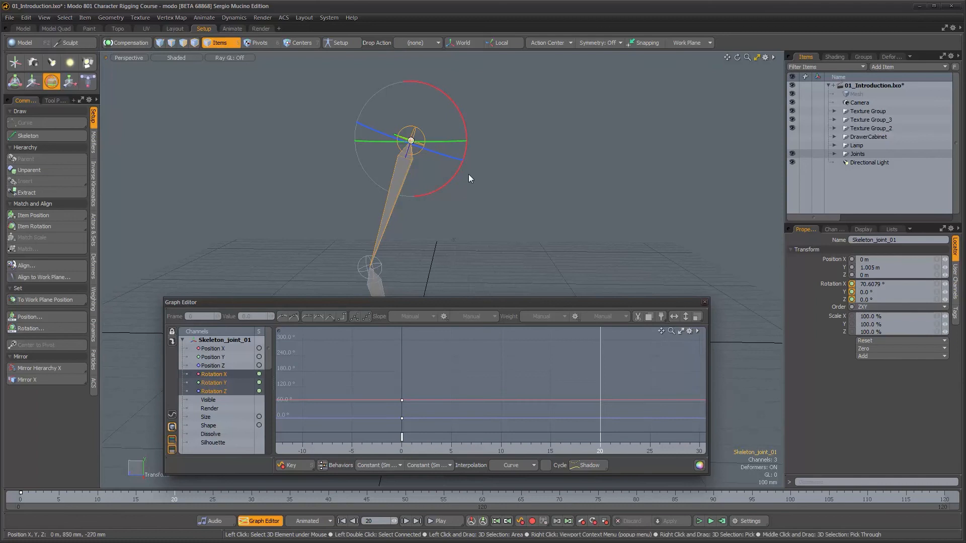
Step: Try rotating the root joint at frame 20 with the gimbal X handle and undo it
click(453, 173)
drag(464, 185, 461, 206)
key(ctrl+z)
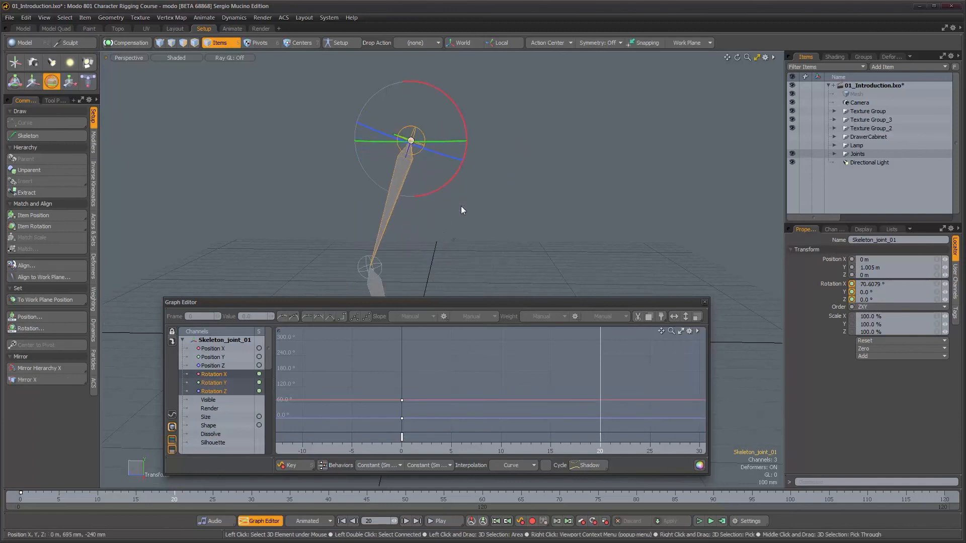
Step: Set the action axis to Local and rotate the root joint past vertical at frame 20, to about 85° X, 180° Y and 180° Z
click(498, 43)
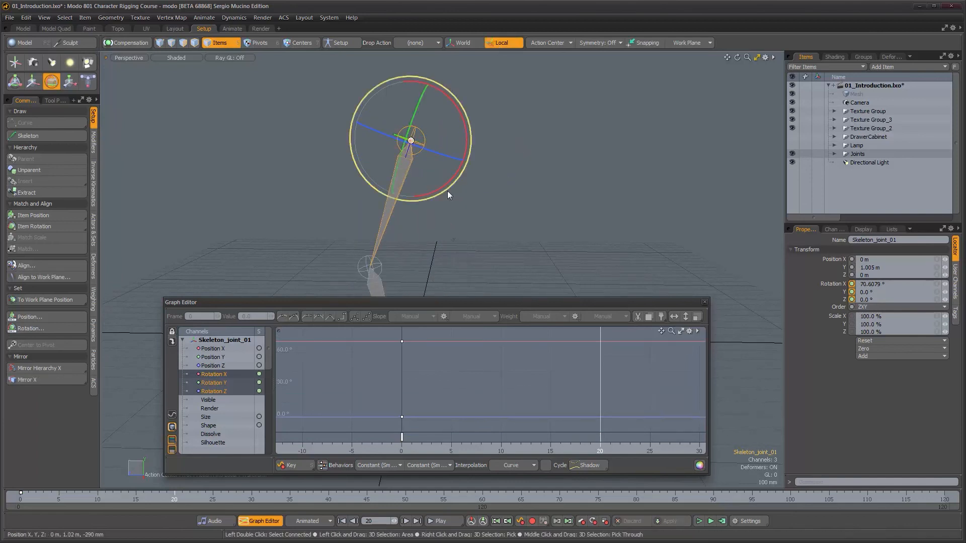
drag(436, 192, 465, 193)
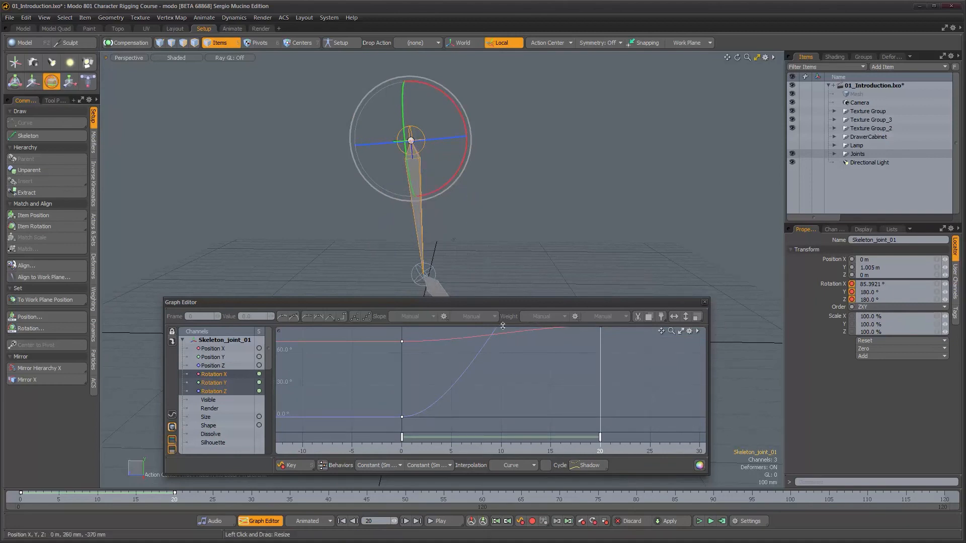
alt+right_drag(514, 372, 493, 379)
alt+middle_drag(494, 378, 493, 405)
alt+right_drag(494, 406, 496, 408)
alt+middle_drag(495, 408, 460, 416)
alt+right_drag(461, 417, 487, 408)
alt+middle_drag(487, 409, 518, 402)
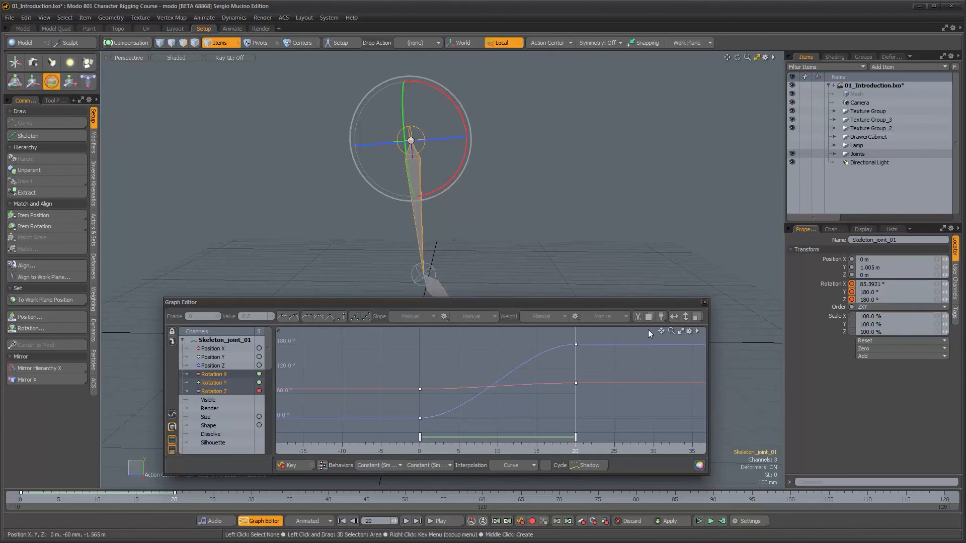
Step: At frame 40, rotate the root joint back in local axes to an X rotation of about 59°, with Y and Z at 0°
click(328, 501)
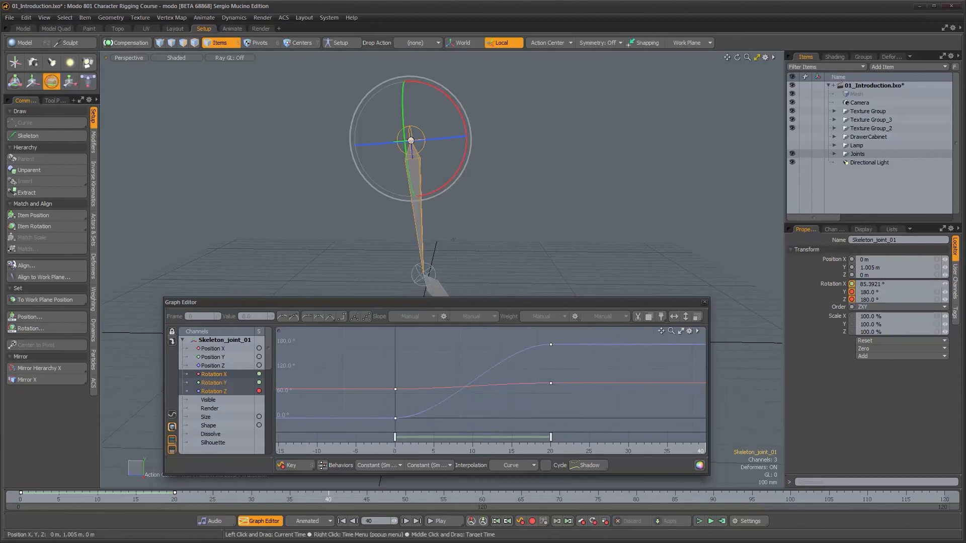
scroll(473, 151, down, 2)
alt+shift+drag(473, 152, 459, 135)
alt+drag(594, 340, 540, 342)
drag(455, 156, 452, 266)
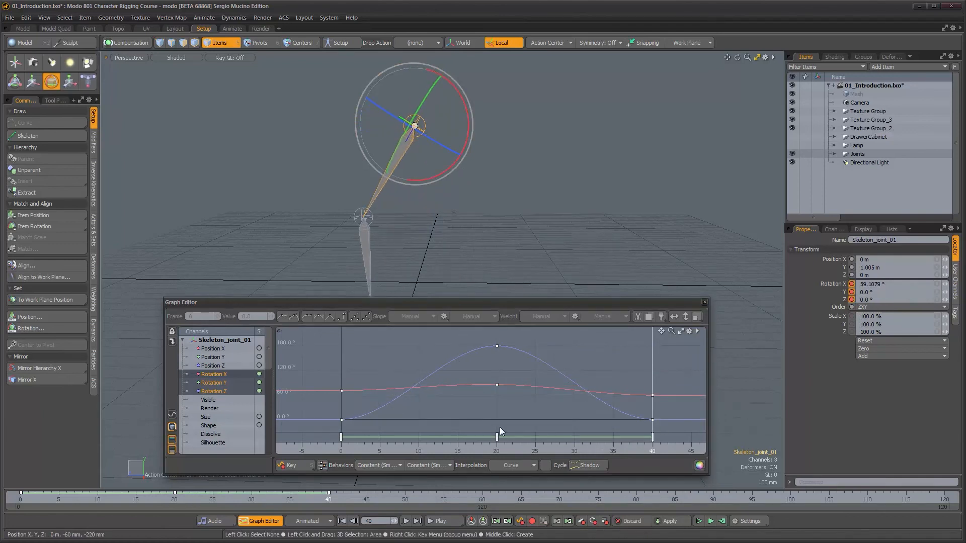
Step: Scrub the timeline between the keyed frames to examine how the root joint rotates between poses
drag(325, 503, 305, 502)
alt+drag(518, 226, 364, 221)
drag(175, 502, 104, 502)
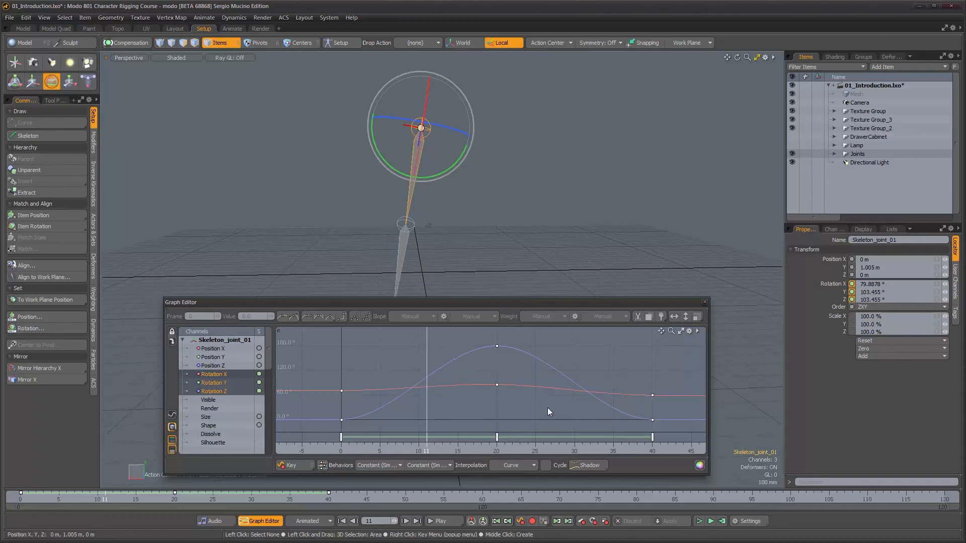
alt+drag(493, 232, 542, 221)
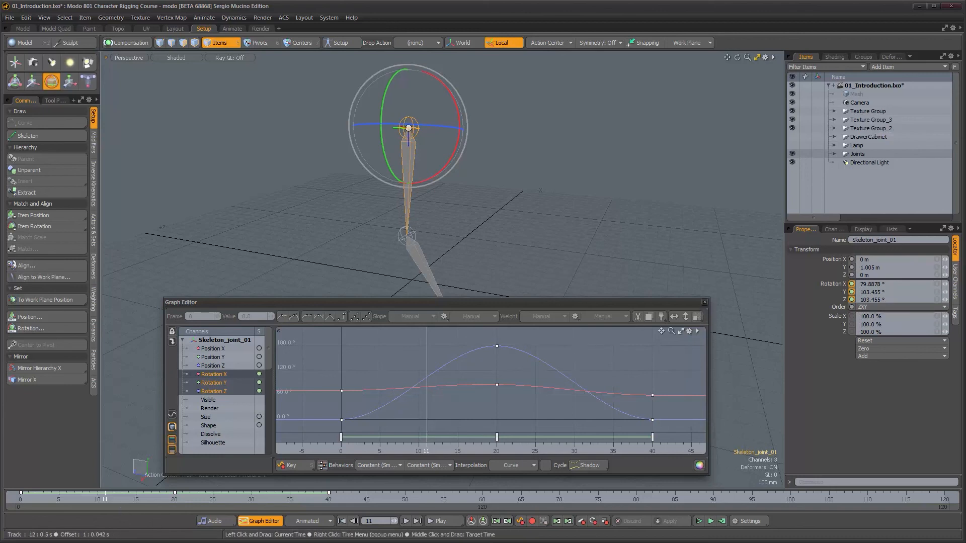
Step: Return to frame 0, close the Graph Editor and drop the Rotate tool
click(35, 500)
click(705, 303)
alt+drag(416, 252, 474, 250)
key(space)
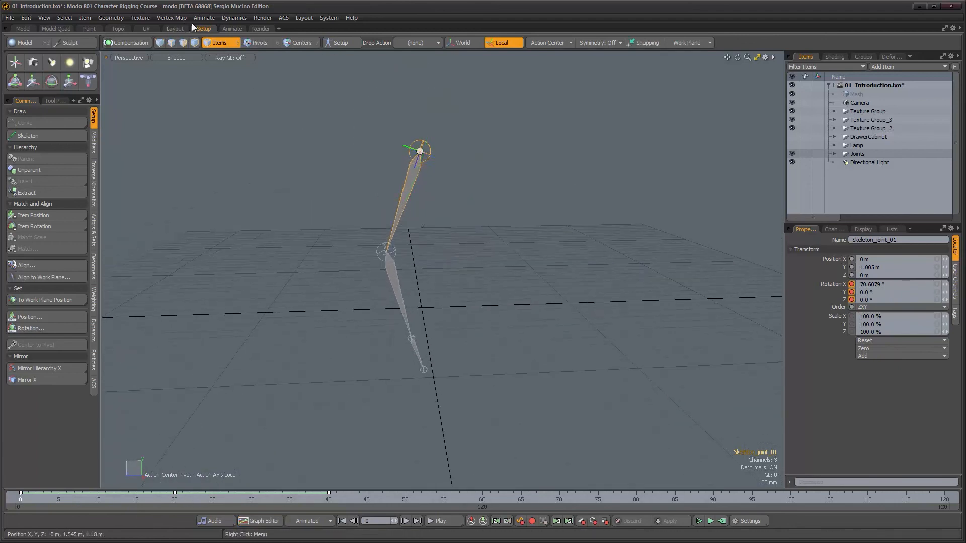
Step: Remove the animation from the root joint's selected rotation channels
click(203, 17)
mouse_move(250, 240)
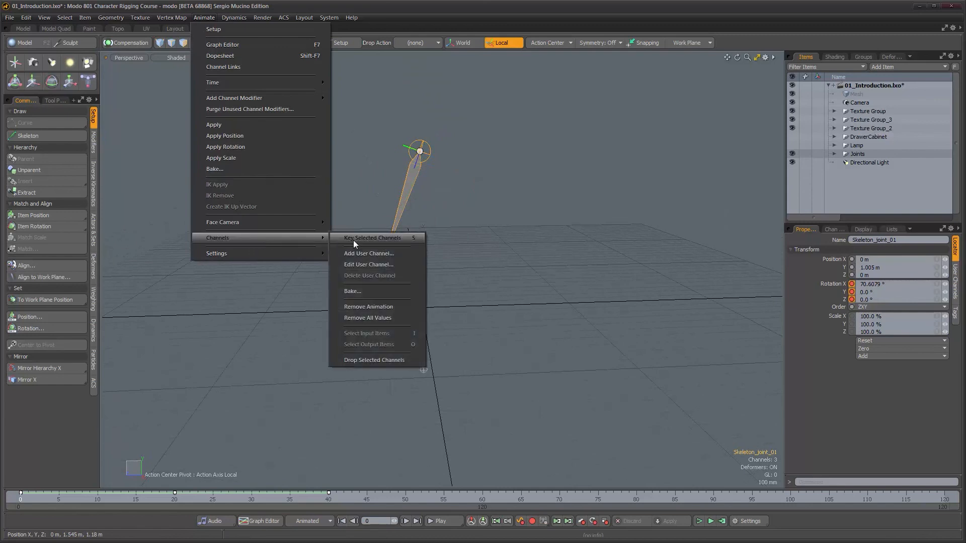
click(392, 309)
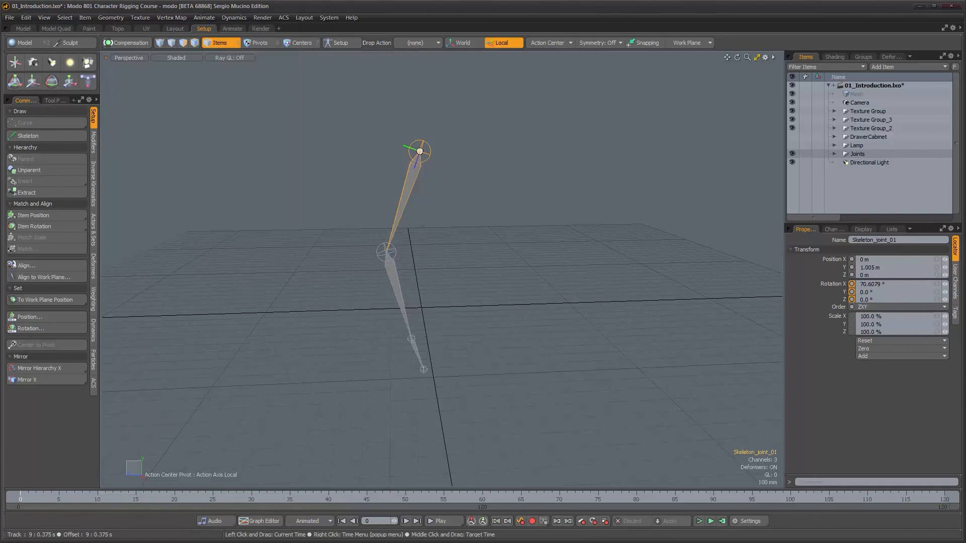
Step: Check the root joint's rotation channels and return to its transform properties
click(834, 229)
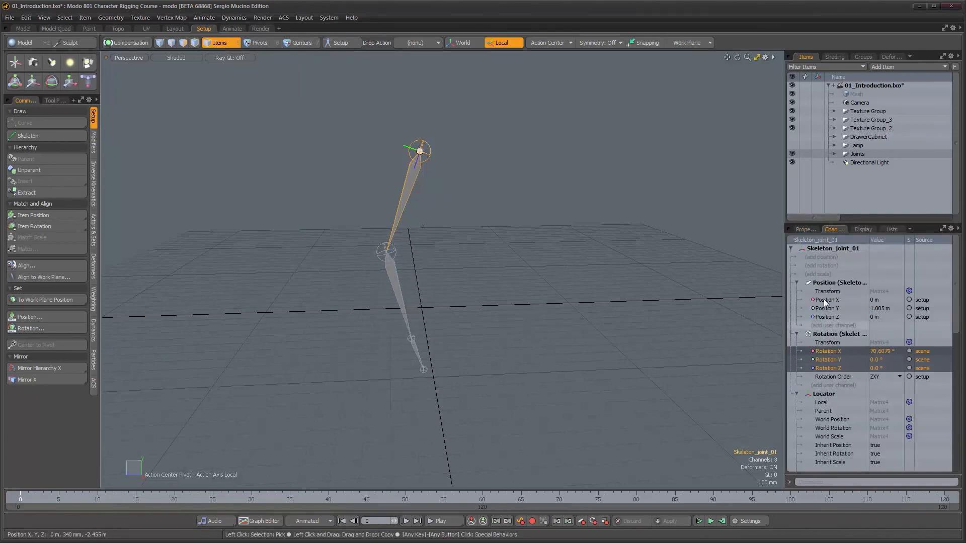
click(806, 229)
alt+drag(493, 234, 426, 230)
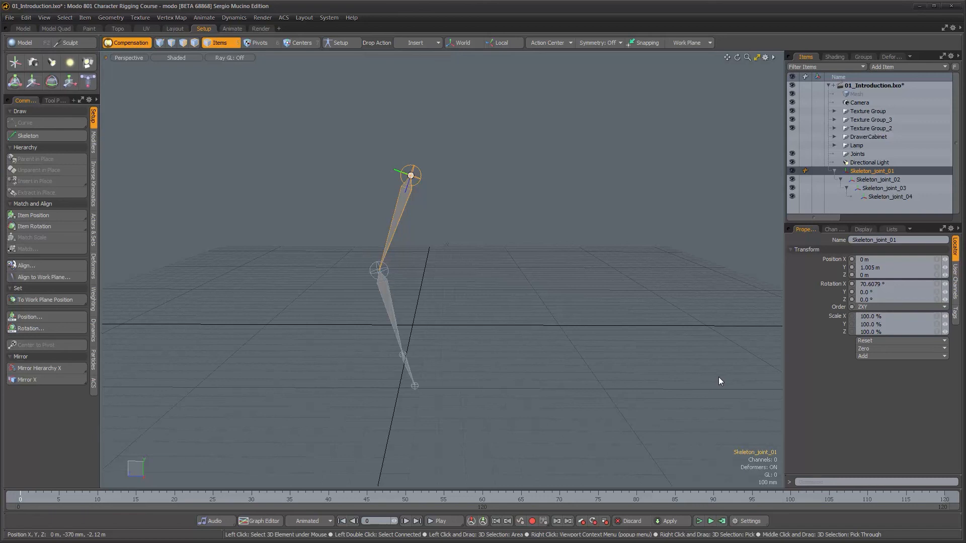
Step: Examine the root joint's rotation handles against its orientation from several angles, and drop the Rotate tool
alt+drag(669, 352, 418, 268)
key(e)
alt+drag(503, 110, 508, 163)
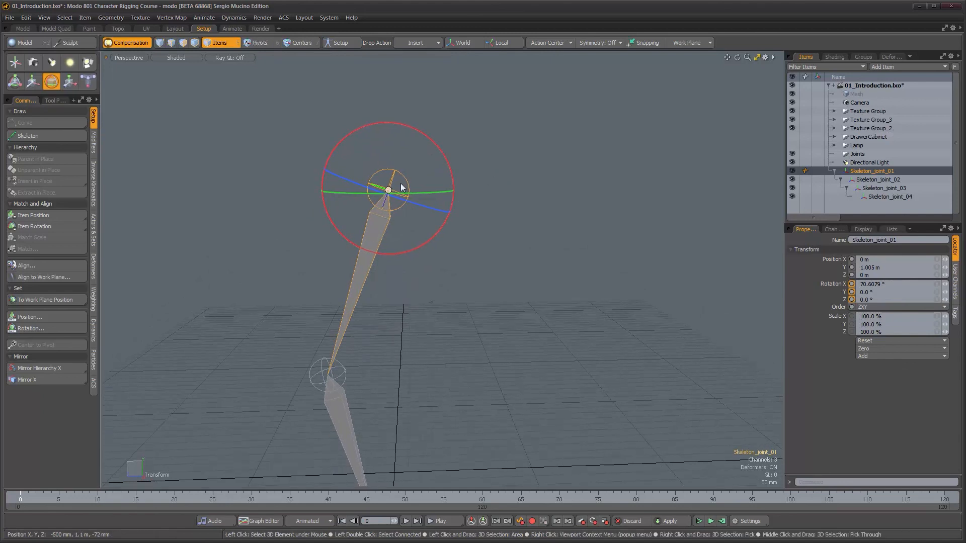
alt+drag(448, 222, 463, 236)
alt+drag(473, 270, 451, 233)
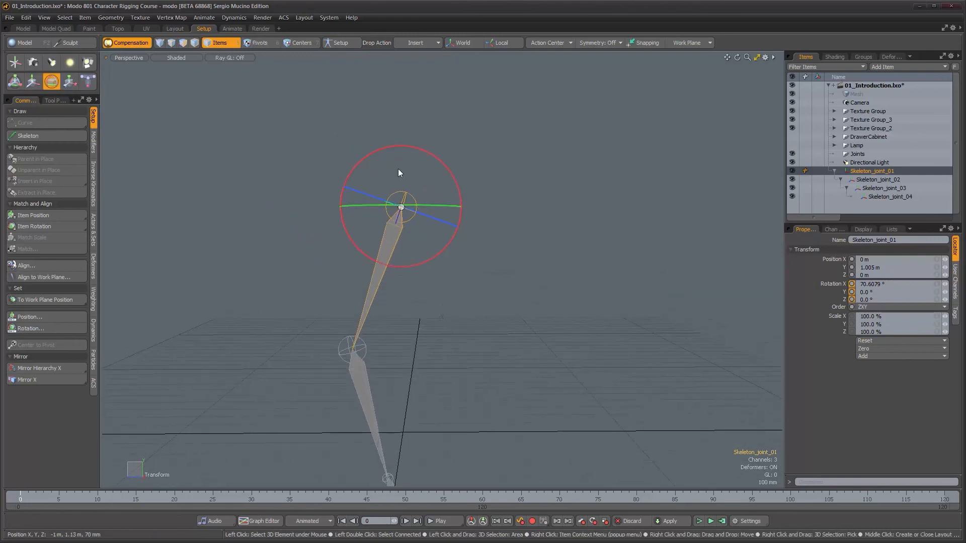
alt+drag(457, 298, 466, 301)
key(q)
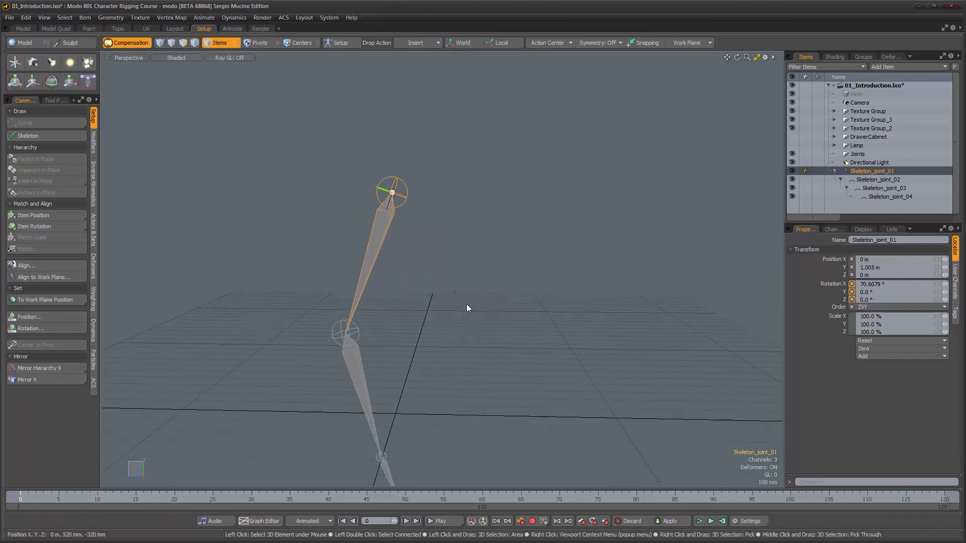
mouse_move(466, 304)
alt+mouse_down()
mouse_move(478, 301)
mouse_move(487, 265)
mouse_move(475, 319)
alt+mouse_up()
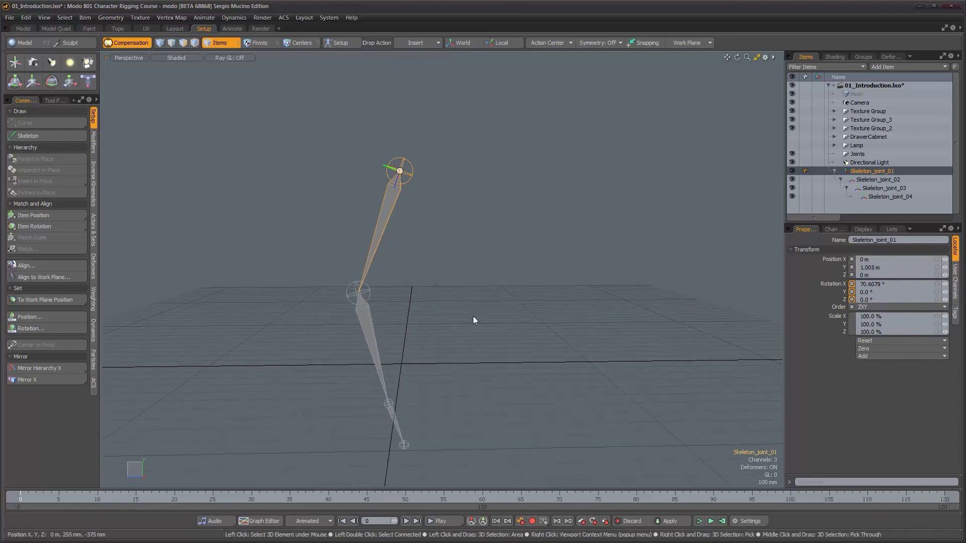
Step: Add a locator and, with Compensation off and the drop action set to Insert, insert it as the parent of Skeleton_joint_01
key(l)
click(416, 46)
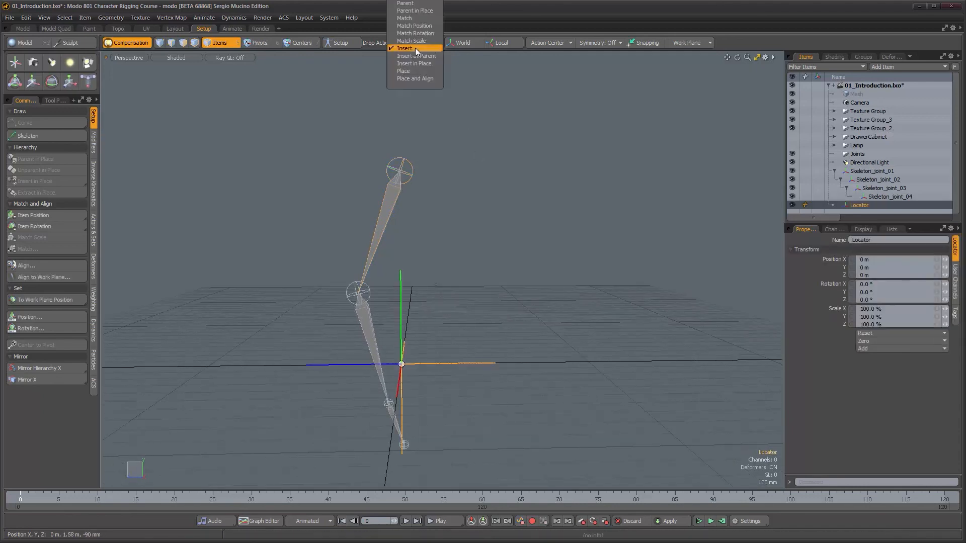
click(417, 47)
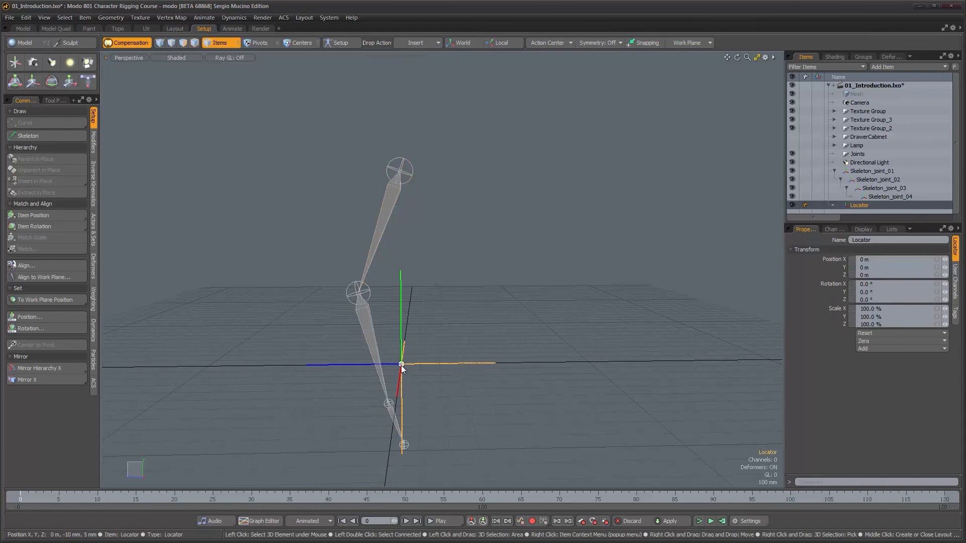
click(409, 181)
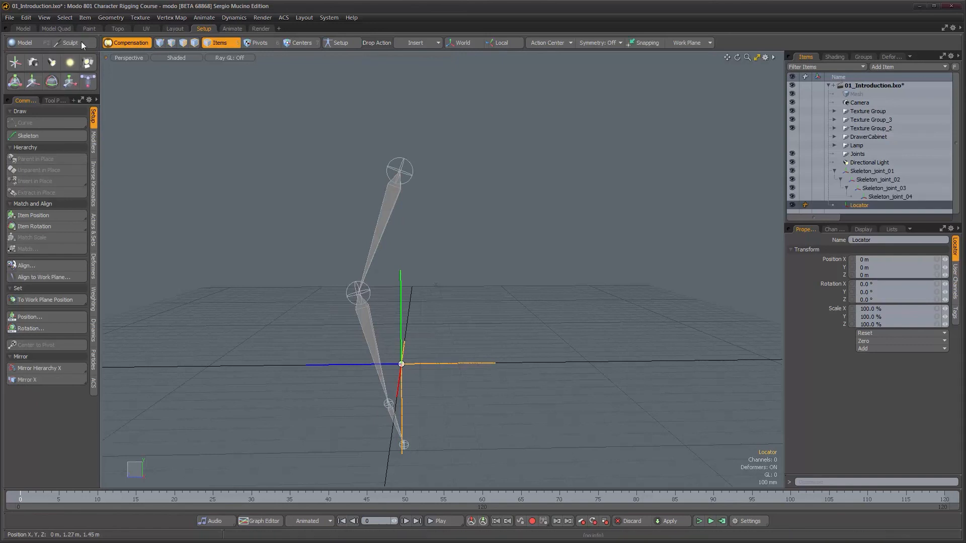
click(130, 44)
drag(399, 364, 411, 177)
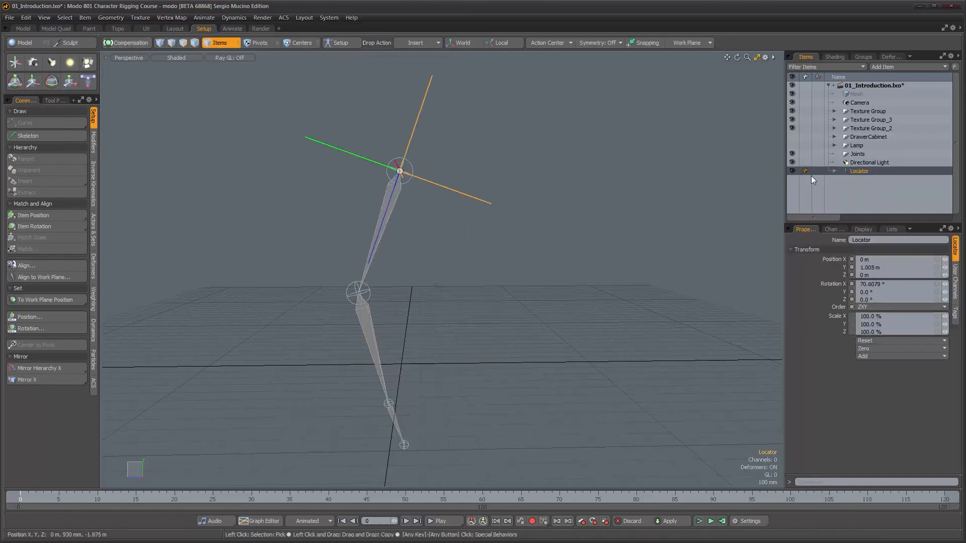
Step: Select Skeleton_joint_01 under the new locator and examine its transform values and axis alignment with the parent
click(833, 171)
click(882, 180)
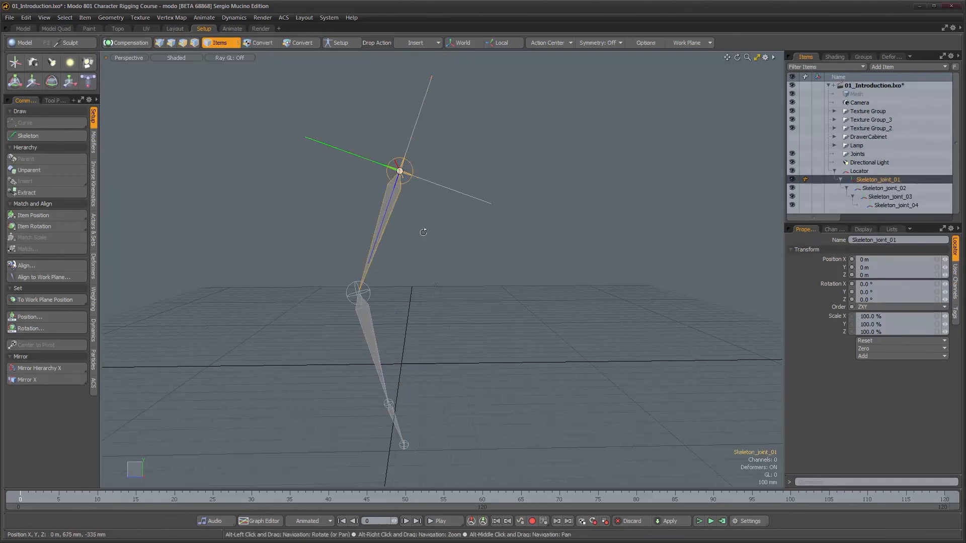
alt+drag(422, 231, 403, 214)
alt+middle_drag(403, 214, 405, 271)
alt+right_drag(405, 272, 411, 258)
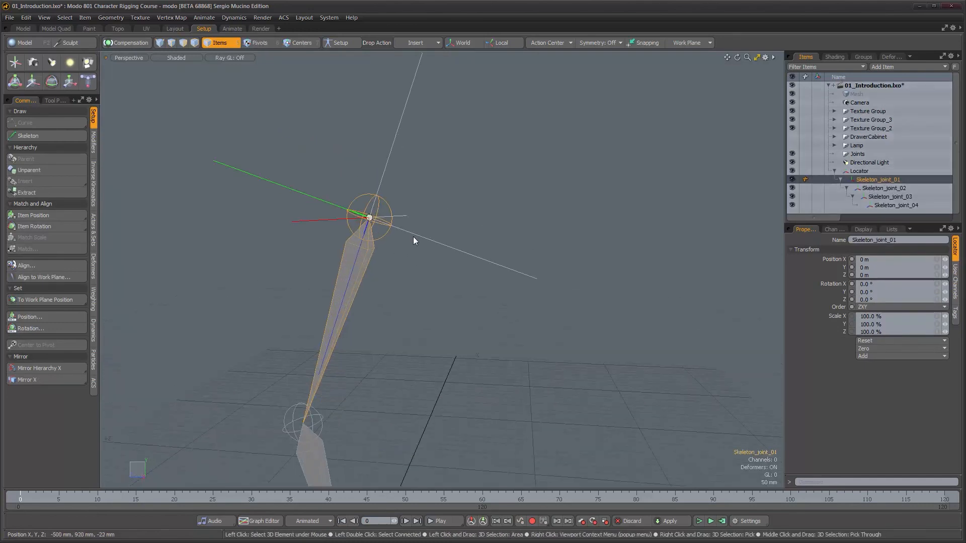
alt+drag(414, 237, 505, 315)
alt+right_drag(504, 315, 433, 292)
alt+middle_drag(434, 291, 466, 246)
alt+right_drag(466, 246, 451, 250)
alt+drag(451, 250, 433, 206)
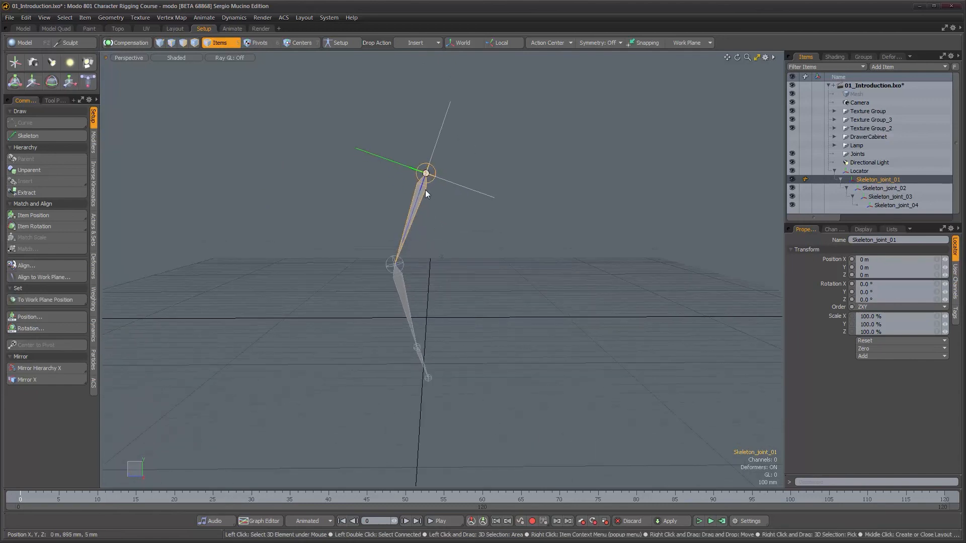
Step: Select the whole joint chain and set its rotation order to XZY
double_click(427, 175)
alt+drag(484, 311, 390, 231)
alt+right_drag(390, 230, 416, 225)
alt+middle_drag(416, 226, 420, 242)
alt+right_drag(426, 250, 422, 255)
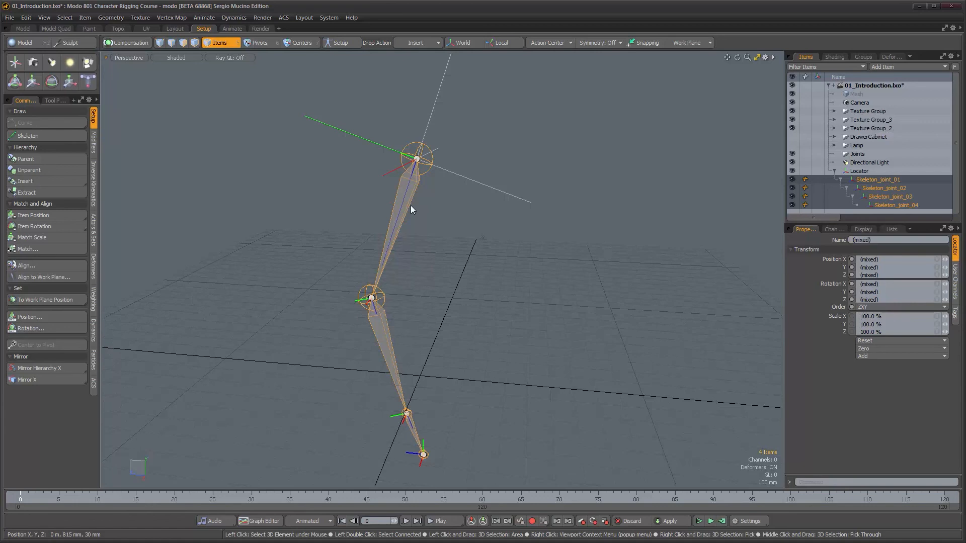
click(875, 306)
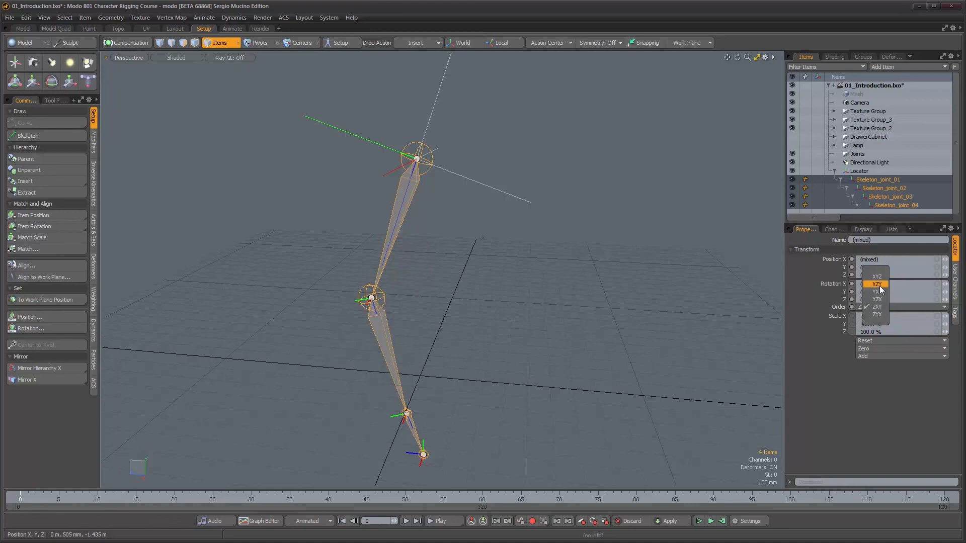
click(879, 285)
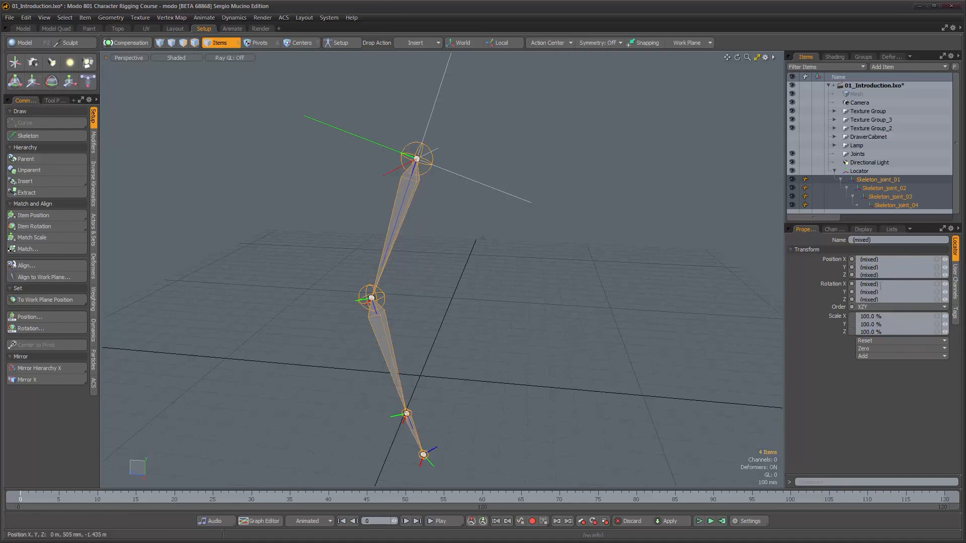
Step: Key the rotation of Skeleton_joint_01 at frame 0, show its curves in the Graph Editor and go to frame 20
click(456, 278)
click(410, 191)
alt+drag(444, 247, 503, 267)
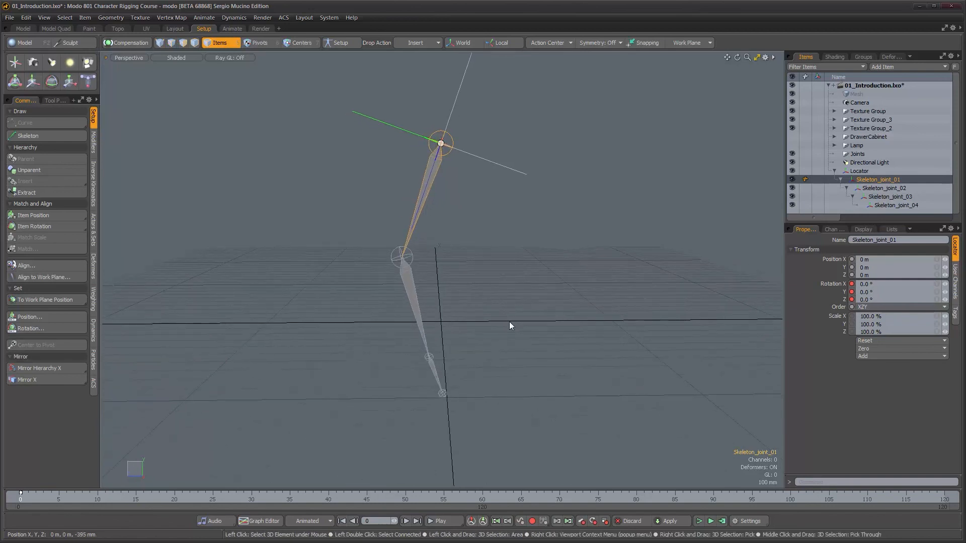
key(F3)
alt+right_drag(457, 213, 469, 227)
click(172, 499)
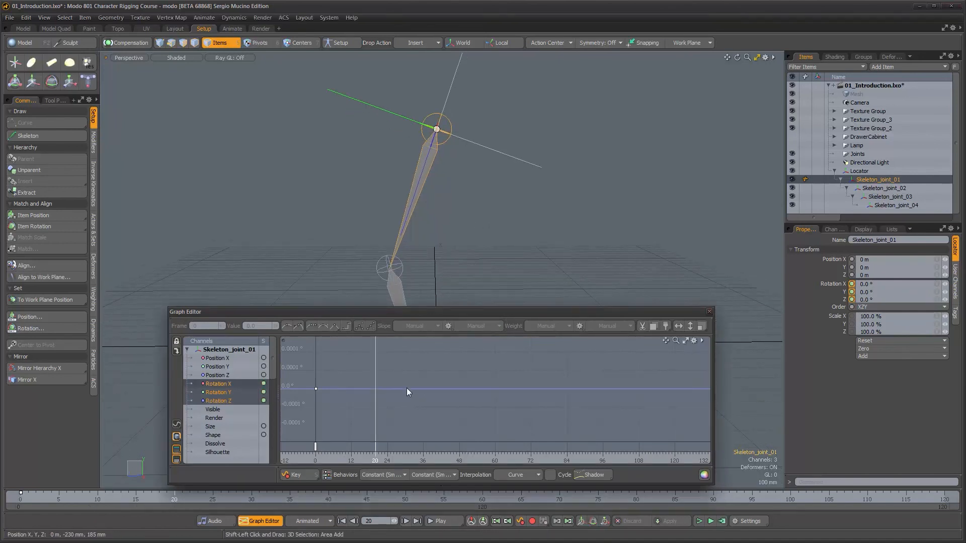
Step: Rotate Skeleton_joint_01 to 43.4° around X at frame 20, with its rotation curves framed in the Graph Editor
alt+right_drag(377, 387, 391, 445)
alt+drag(392, 372, 397, 408)
alt+right_drag(398, 408, 491, 409)
alt+drag(491, 410, 584, 402)
alt+right_drag(468, 373, 464, 414)
alt+drag(466, 378, 467, 400)
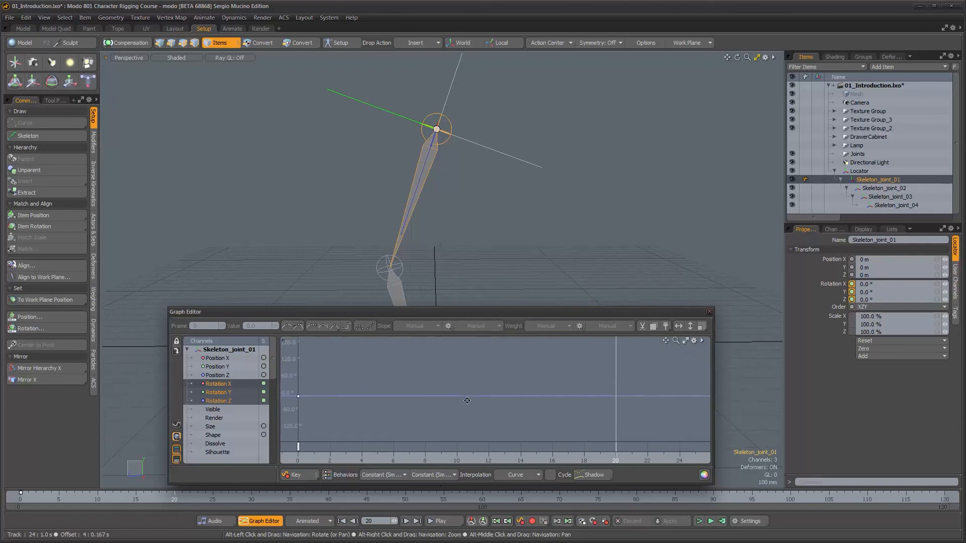
alt+drag(428, 225, 487, 211)
key(e)
scroll(403, 384, down, 2)
scroll(405, 382, down, 4)
alt+right_drag(406, 382, 437, 405)
alt+drag(447, 240, 470, 231)
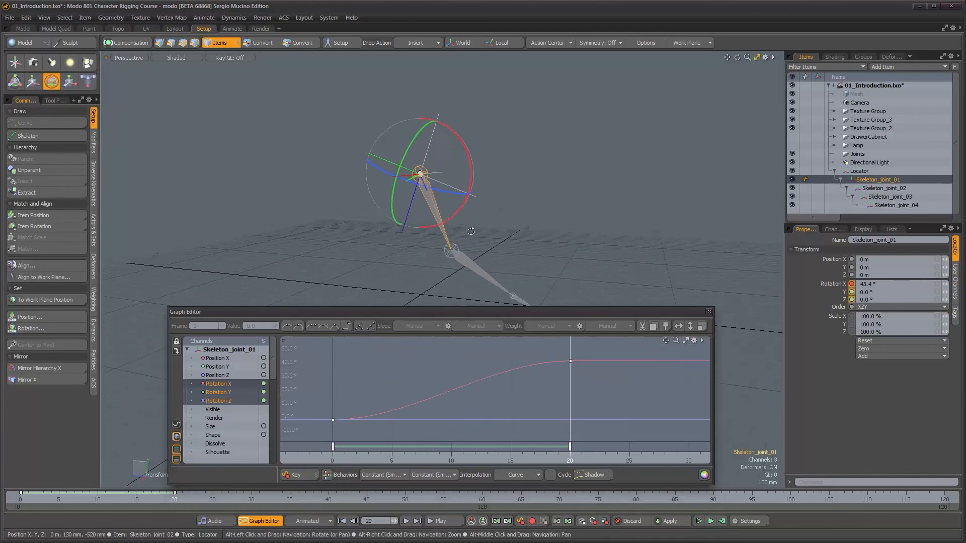
Step: Rotate Skeleton_joint_01 at frame 20 to 29.0° around Y and 39.0° around Z
alt+drag(398, 212, 354, 194)
alt+drag(528, 301, 441, 267)
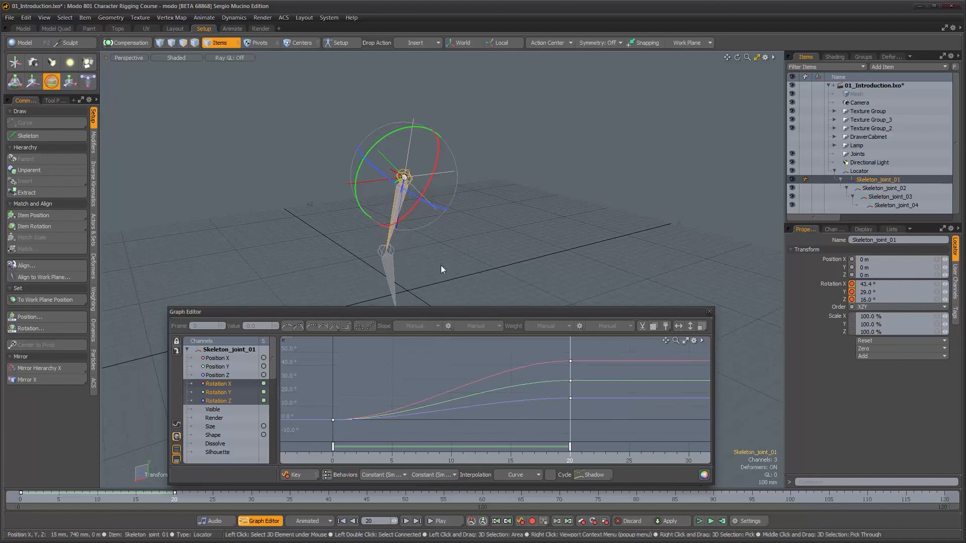
alt+drag(483, 227, 458, 224)
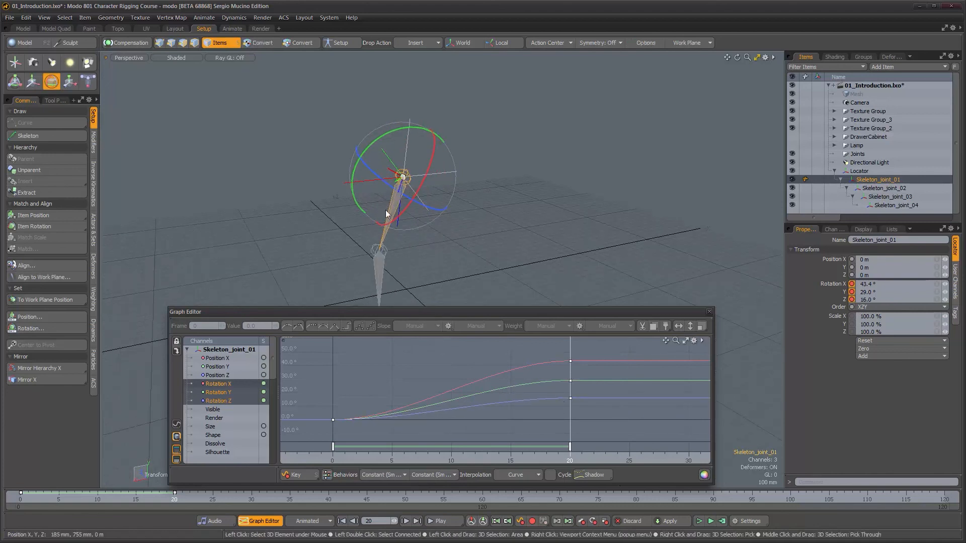
alt+drag(397, 194, 437, 231)
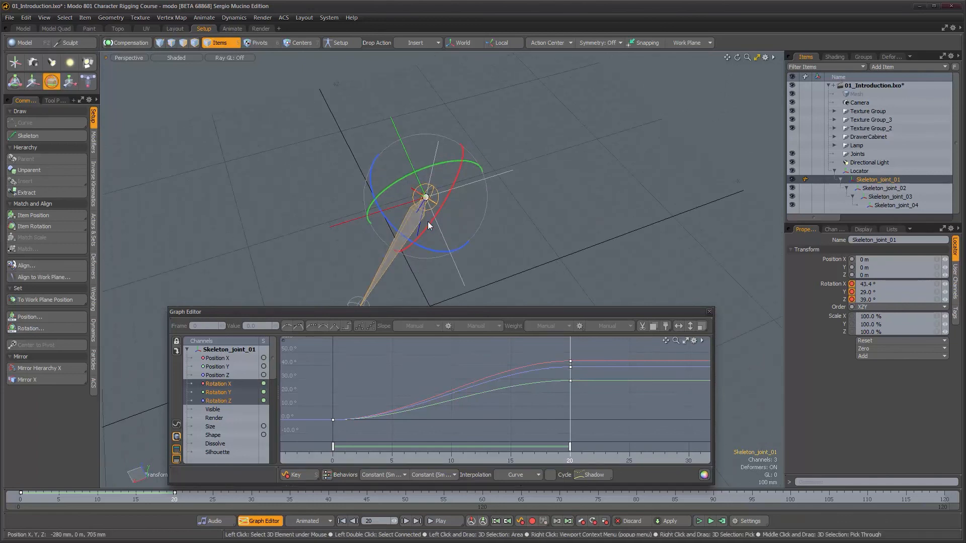
Step: Try the root joint's rotation handles in Local mode, undo the change and turn Local mode off again
alt+drag(496, 201, 534, 165)
click(503, 45)
alt+drag(506, 201, 526, 202)
key(ctrl+z)
click(515, 45)
Step: Return to frame 0 without the Rotate tool and close the Graph Editor after inspecting the root joint's alignment with its locator
drag(176, 496, 21, 497)
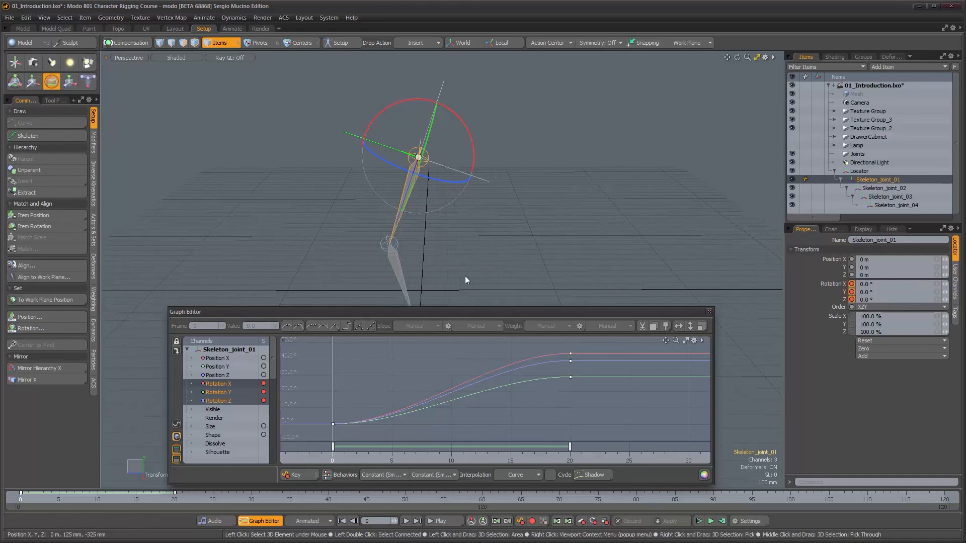
key(space)
alt+drag(465, 209, 641, 258)
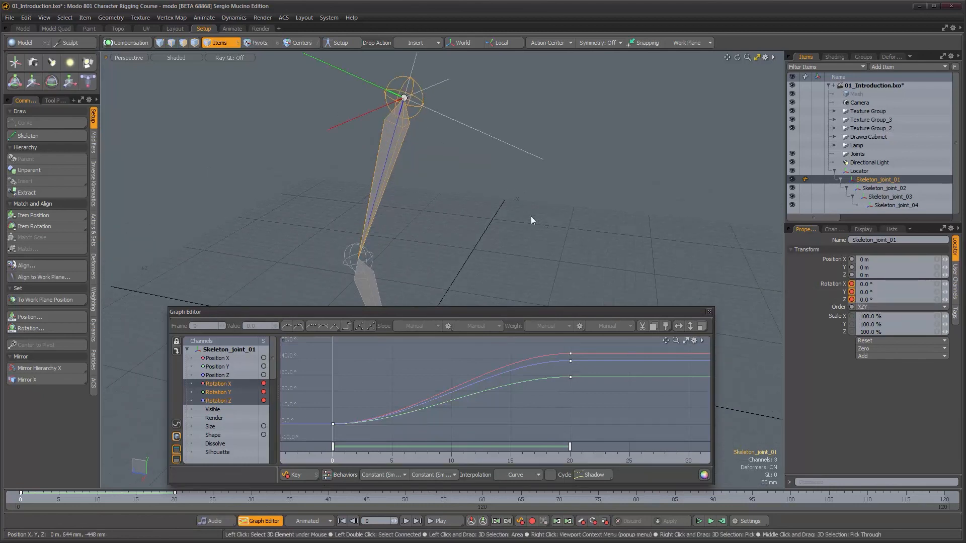
alt+drag(528, 216, 439, 191)
alt+right_drag(439, 191, 423, 189)
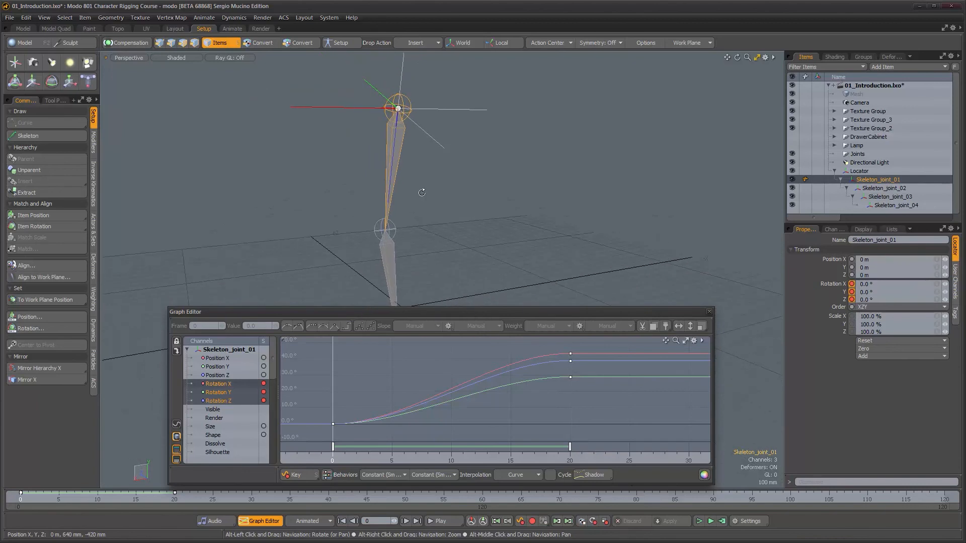
alt+middle_drag(453, 245, 505, 215)
alt+drag(505, 214, 523, 231)
alt+drag(451, 148, 427, 156)
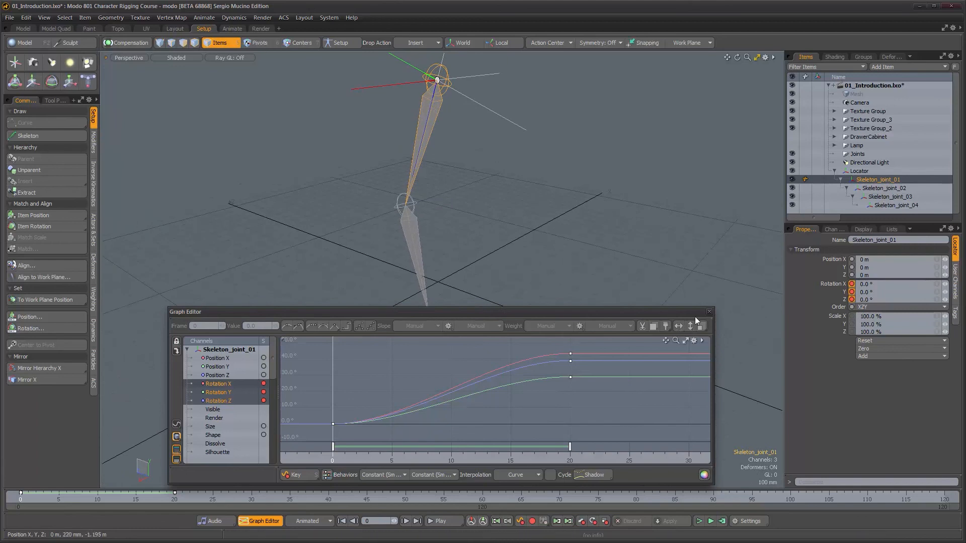
click(708, 312)
mouse_move(514, 255)
alt+mouse_down()
mouse_move(508, 236)
mouse_move(509, 278)
mouse_move(510, 259)
alt+mouse_up()
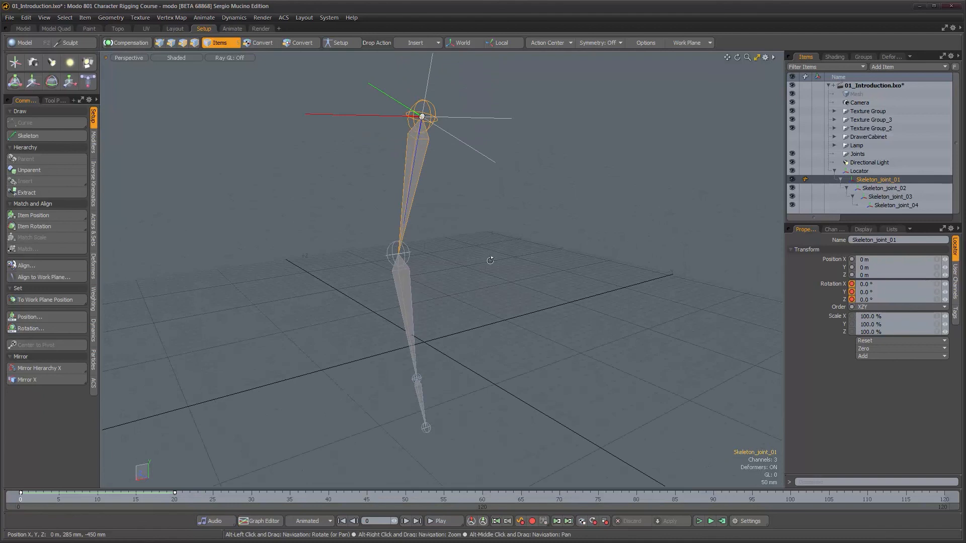